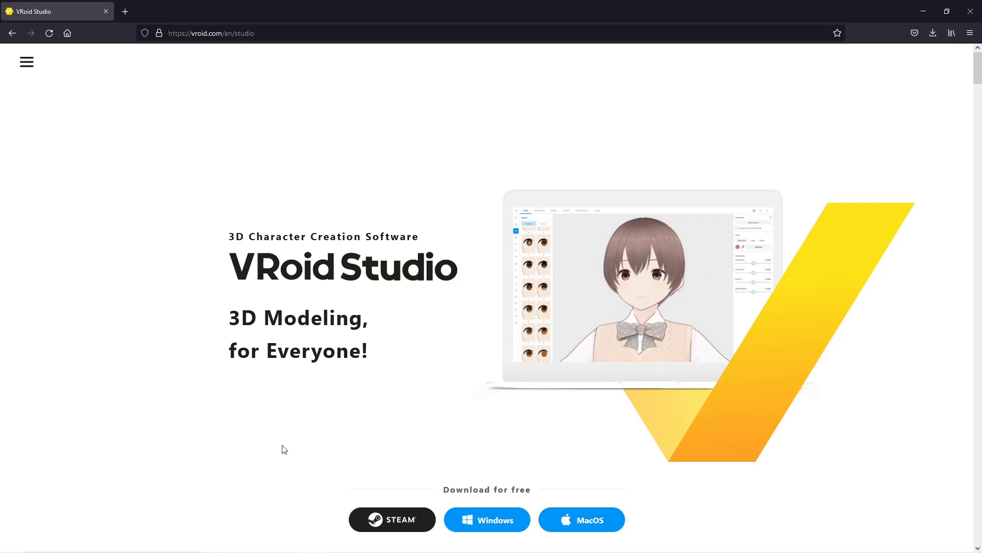
Clear the text selection on the vroid.com page and switch to the VRoid Studio app
left_click_drag(432, 490, 599, 473)
left_click(583, 458)
mouse_move(499, 550)
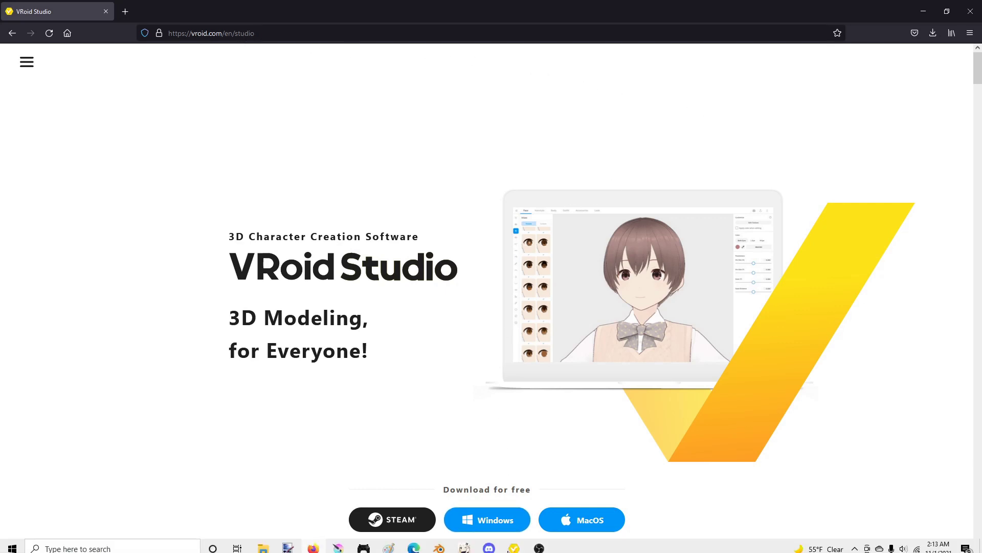
left_click(514, 543)
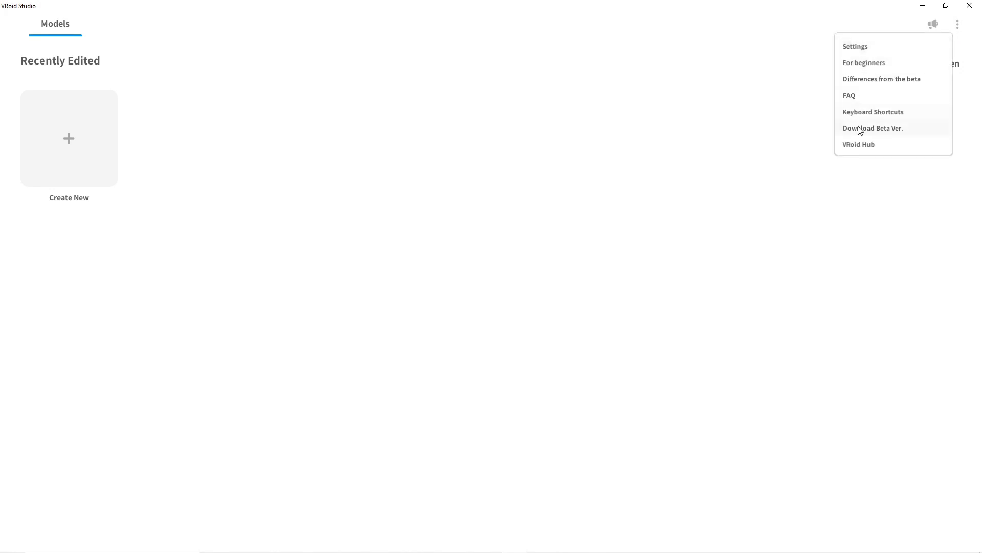
Start a new model and pick the Fem base as the starting character
left_click(865, 47)
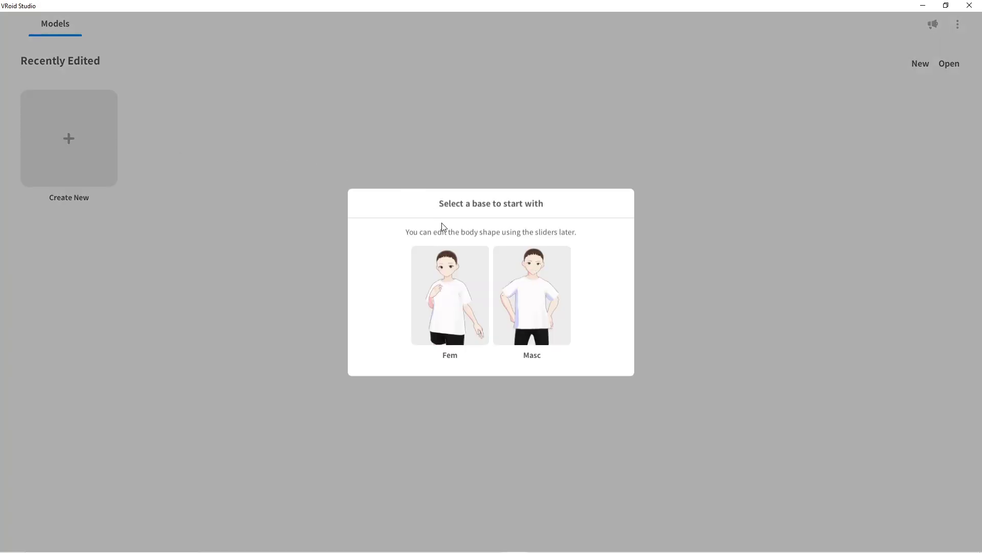
left_click(457, 293)
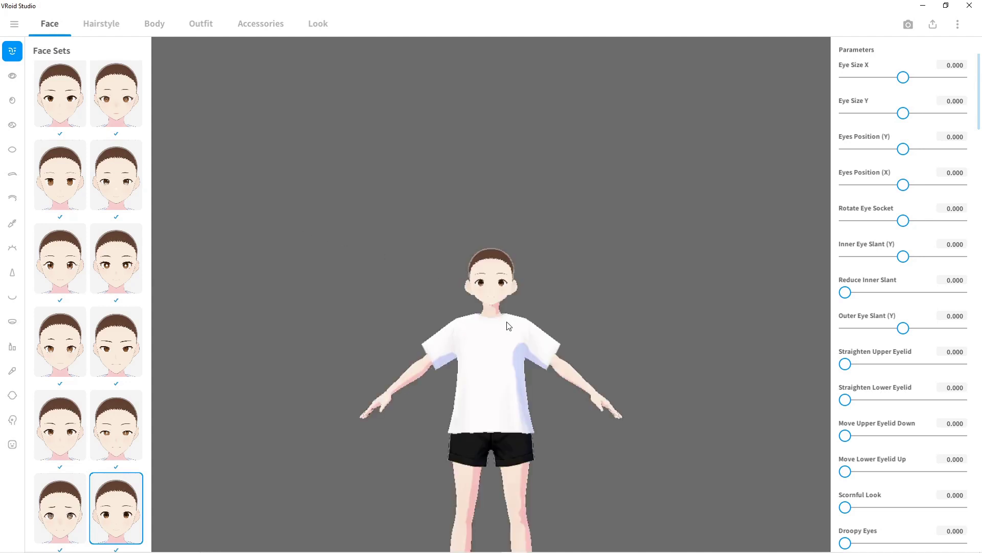
Zoom and orbit the view, then browse the Eye Sets, Irises and Eye Highlights presets
scroll(513, 347, "up", 5)
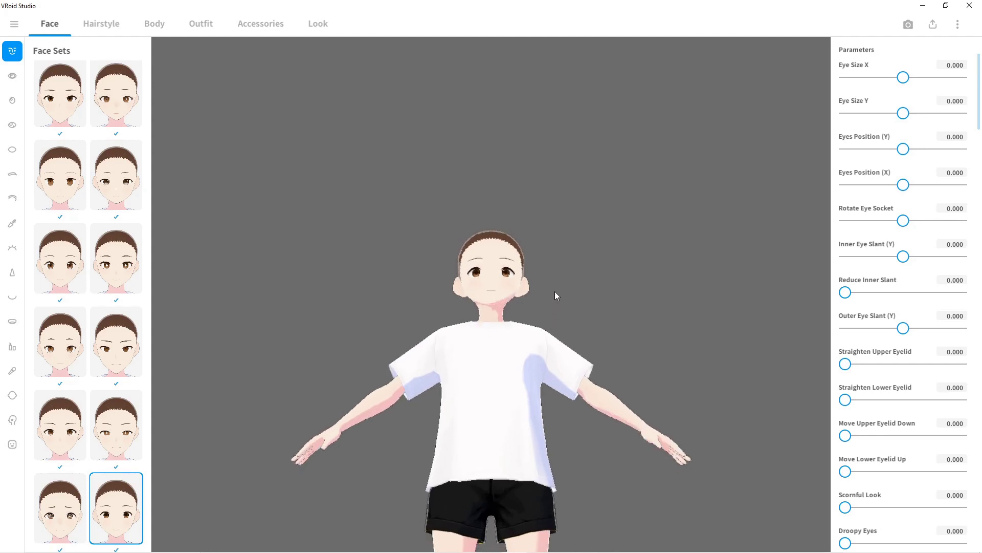
right_click_drag(557, 304, 451, 238)
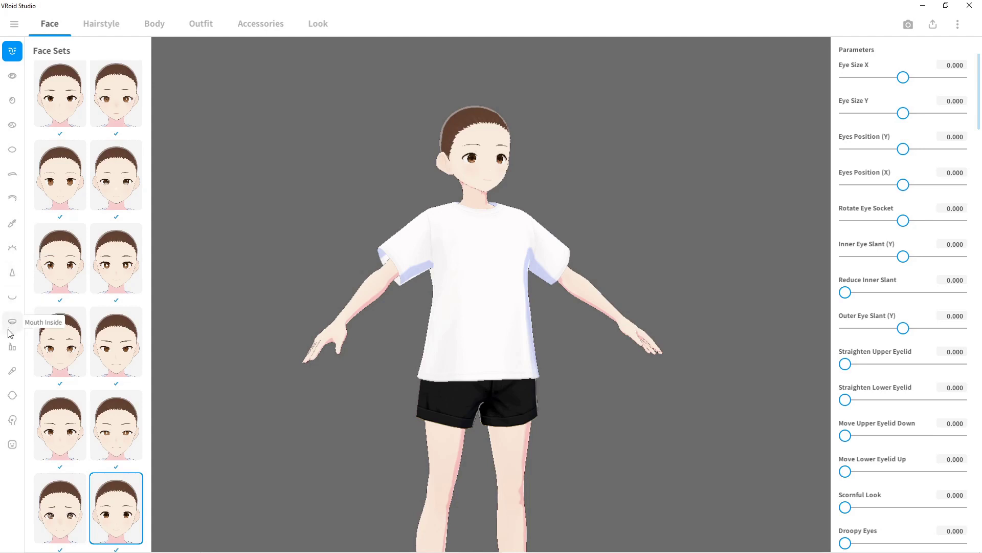
left_click(15, 81)
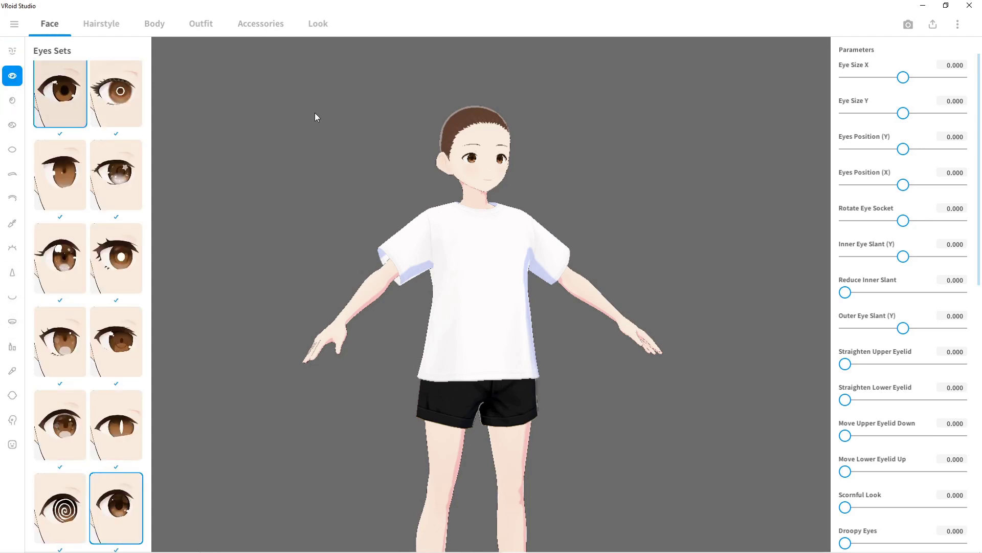
left_click(13, 100)
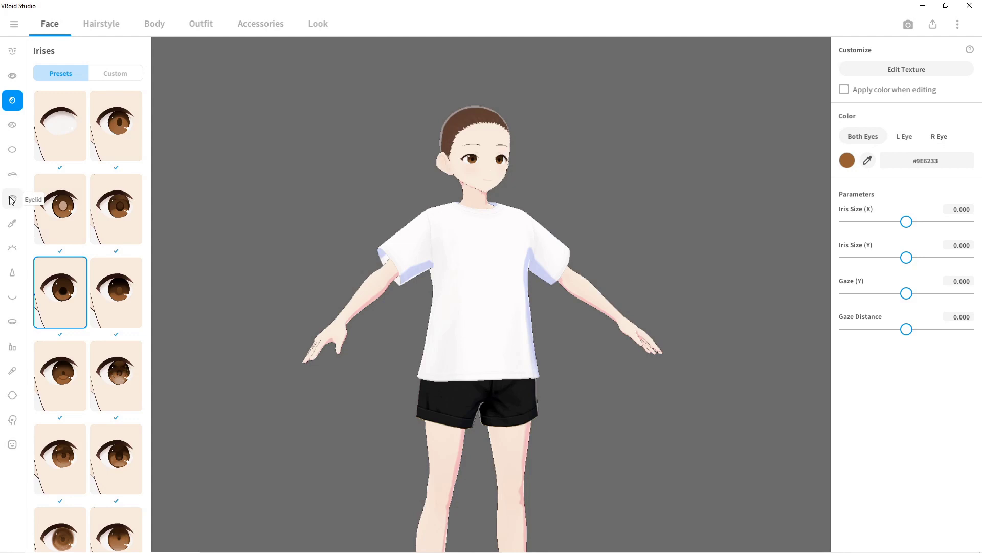
left_click(16, 131)
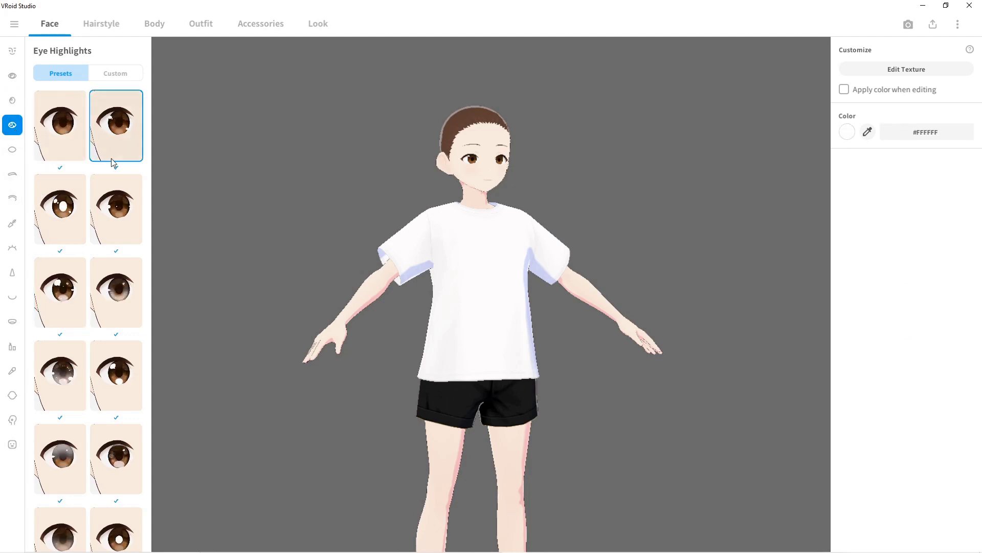
Try the large white eye highlights, undo them, then view the Sclera and Eyebrows options
scroll(475, 159, "up", 10)
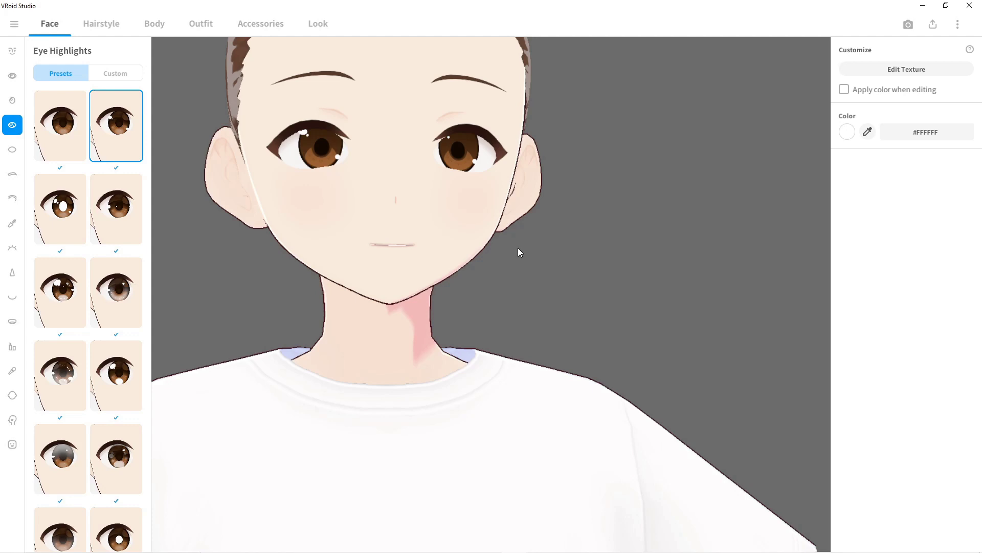
scroll(526, 256, "down", 5)
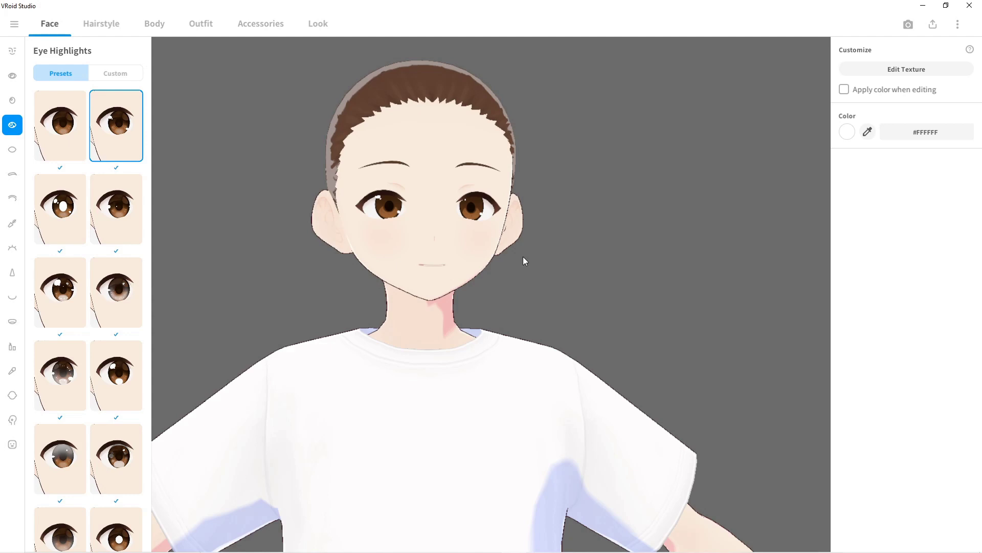
left_click_drag(535, 256, 508, 257)
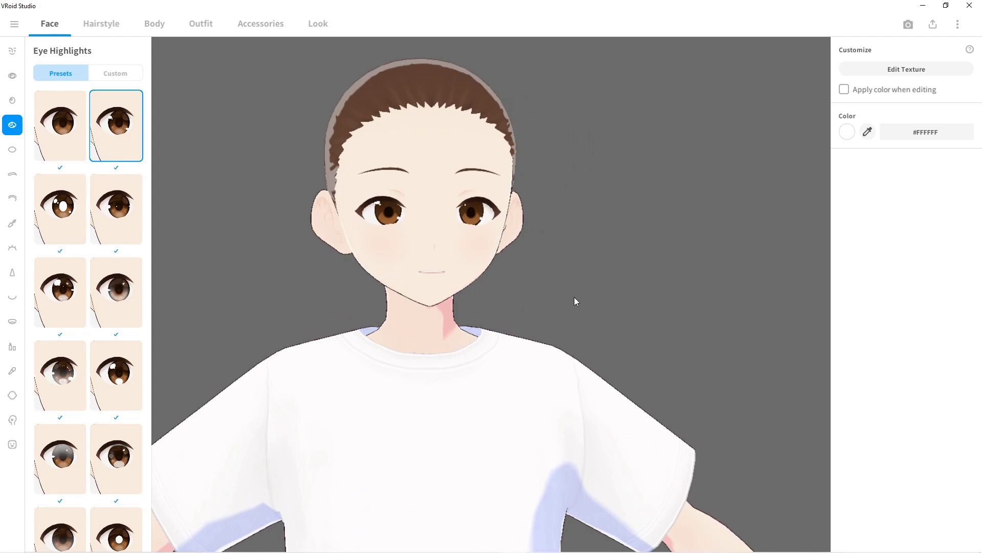
left_click_drag(588, 290, 479, 260)
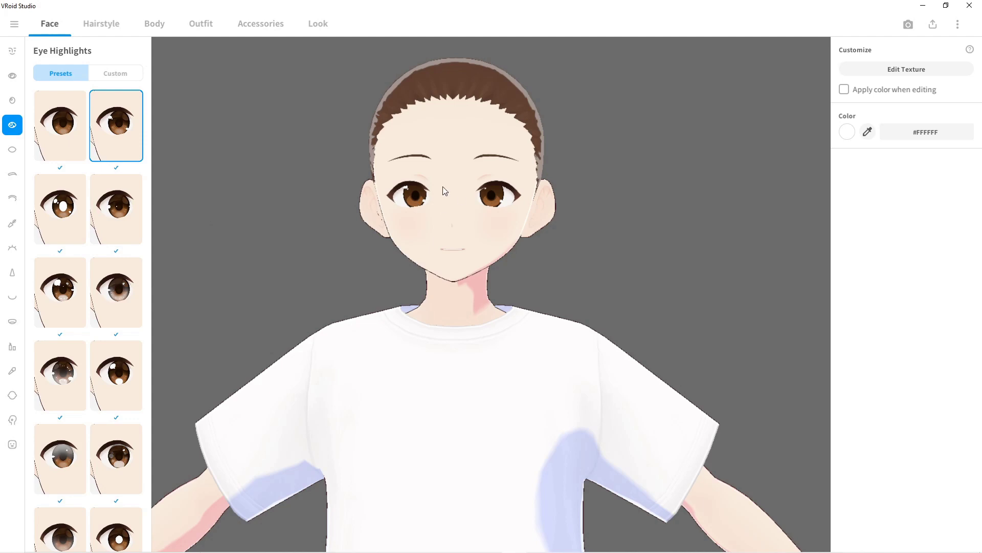
left_click(60, 209)
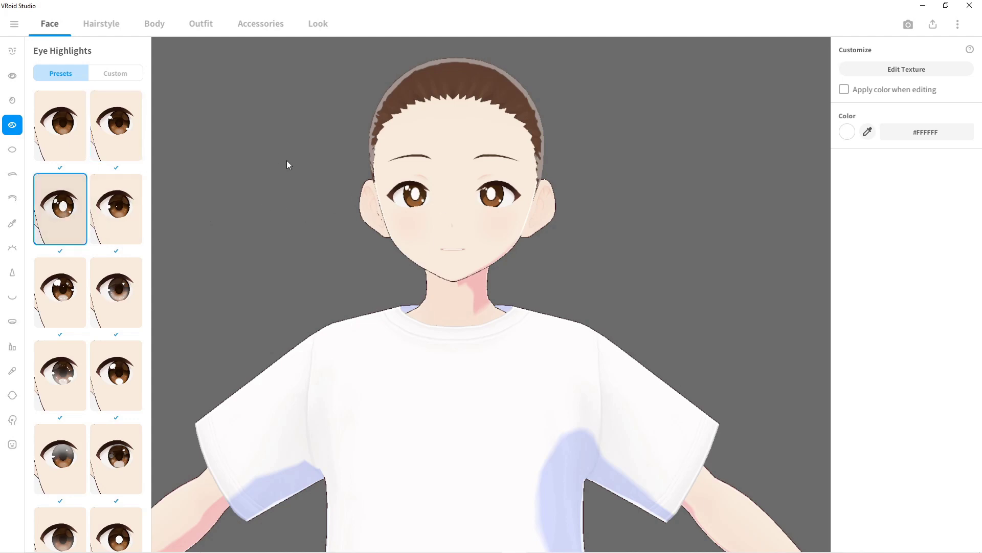
key("ctrl+z")
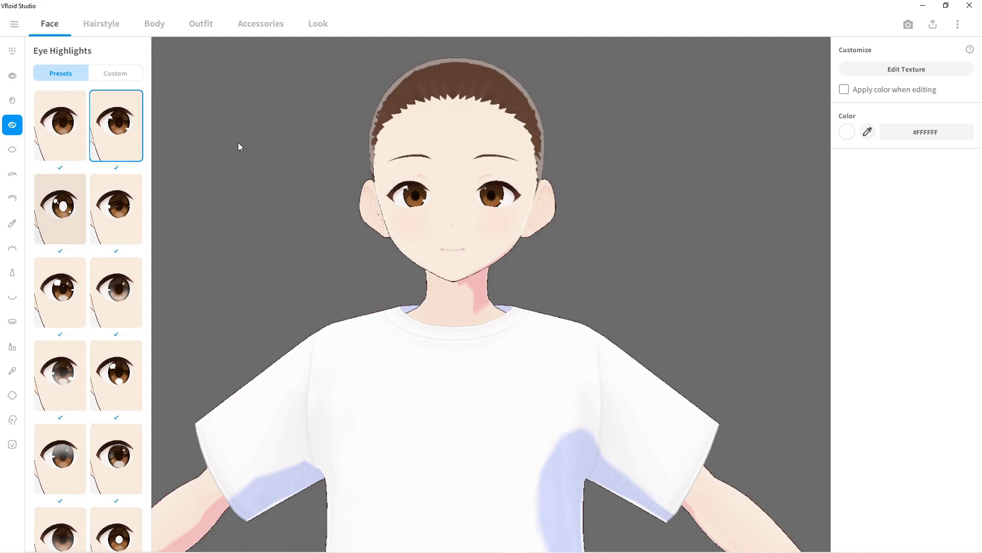
left_click(11, 151)
left_click(18, 179)
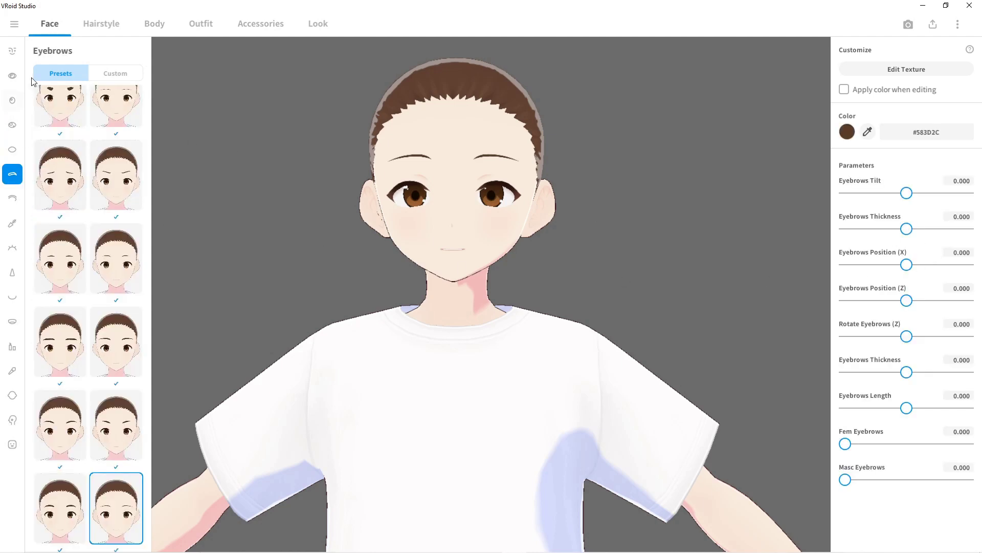
Experiment with Eye Set sliders for width, spacing, inner slant, outer corner tilt and narrowing
left_click(13, 76)
scroll(877, 256, "down", 8)
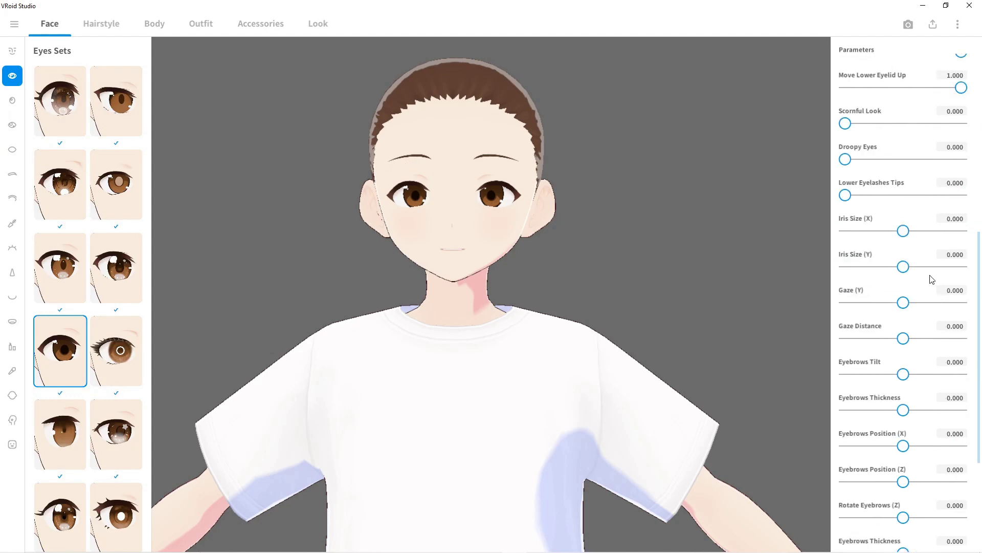
scroll(931, 278, "down", 4)
scroll(876, 394, "up", 10)
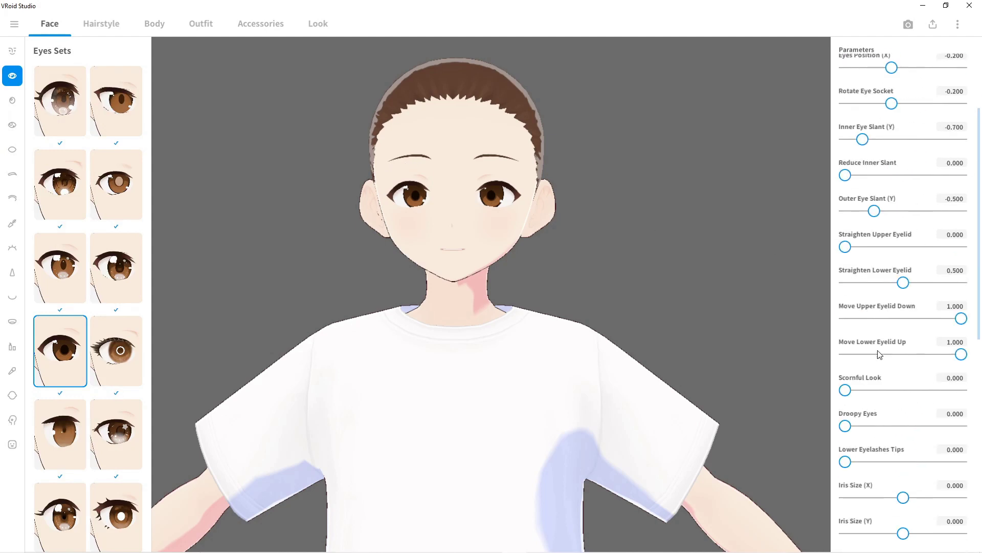
scroll(879, 354, "up", 3)
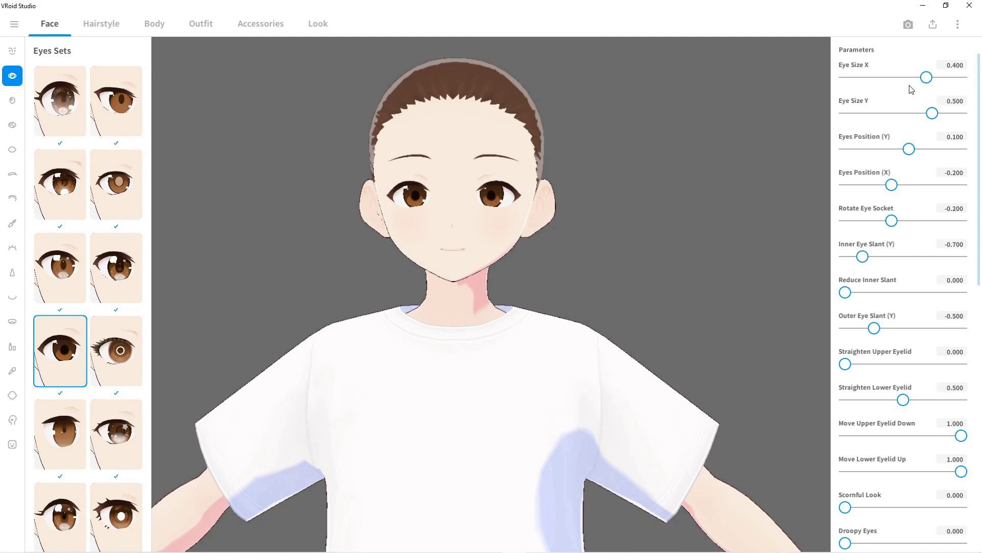
left_click_drag(926, 78, 904, 95)
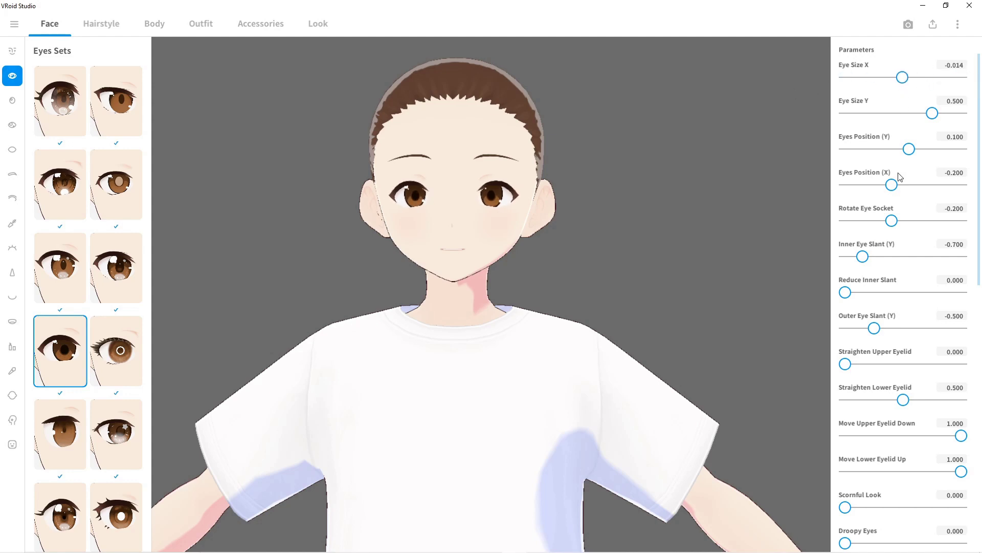
left_click_drag(893, 187, 805, 195)
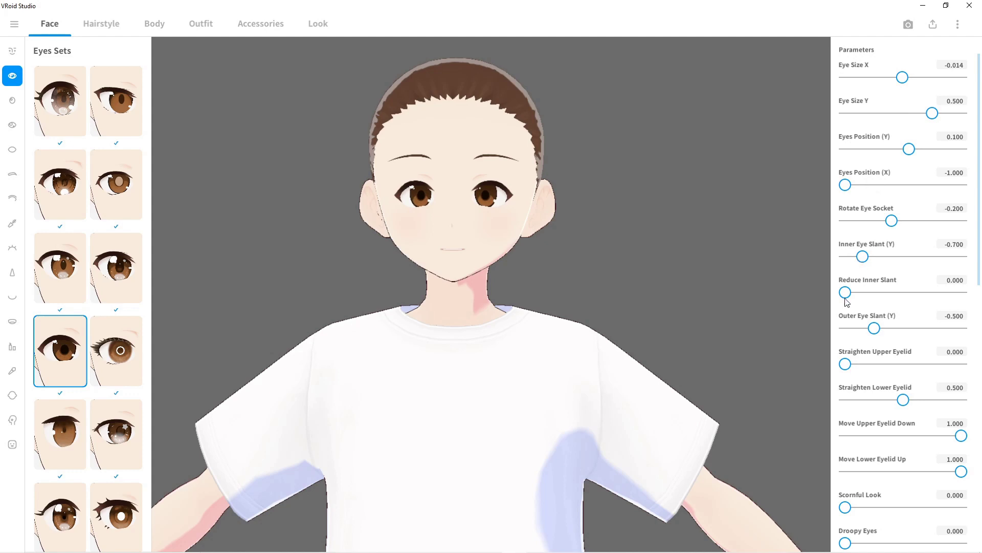
left_click_drag(846, 292, 962, 293)
left_click_drag(874, 328, 840, 339)
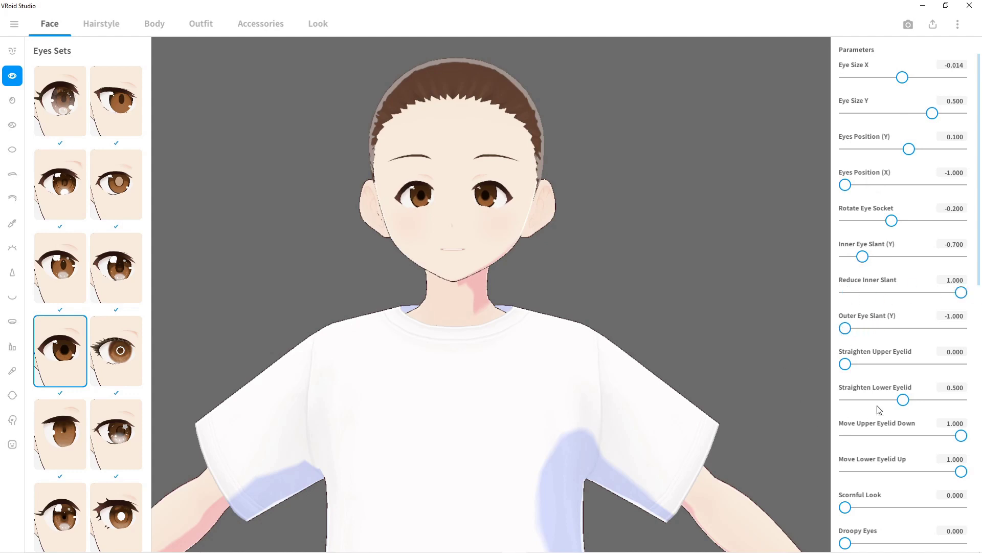
left_click_drag(903, 400, 839, 401)
left_click_drag(845, 508, 980, 502)
Test droop, iris height and gaze sliders, then undo so every eye parameter reads 0.000
scroll(940, 416, "down", 2)
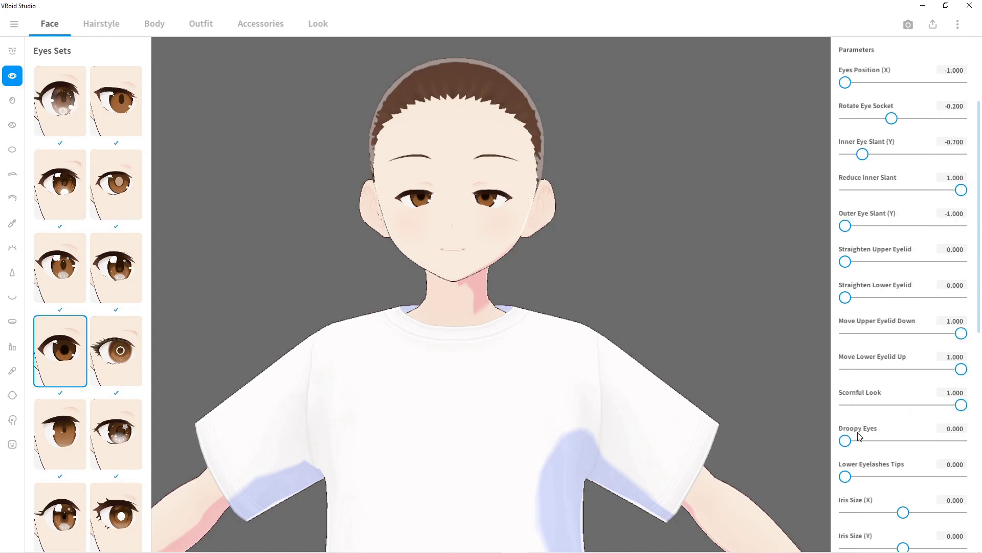
left_click_drag(845, 440, 789, 451)
scroll(893, 434, "down", 3)
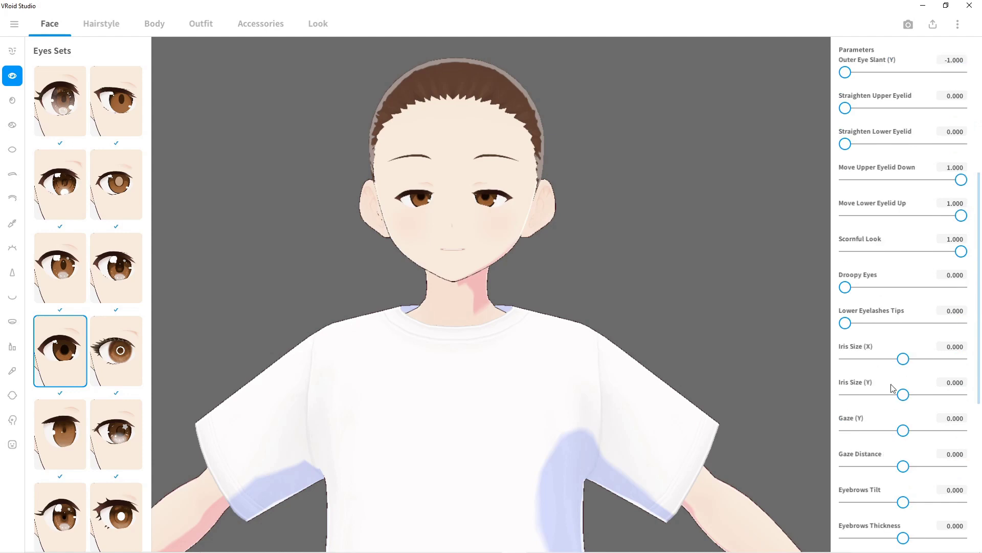
left_click_drag(904, 394, 976, 399)
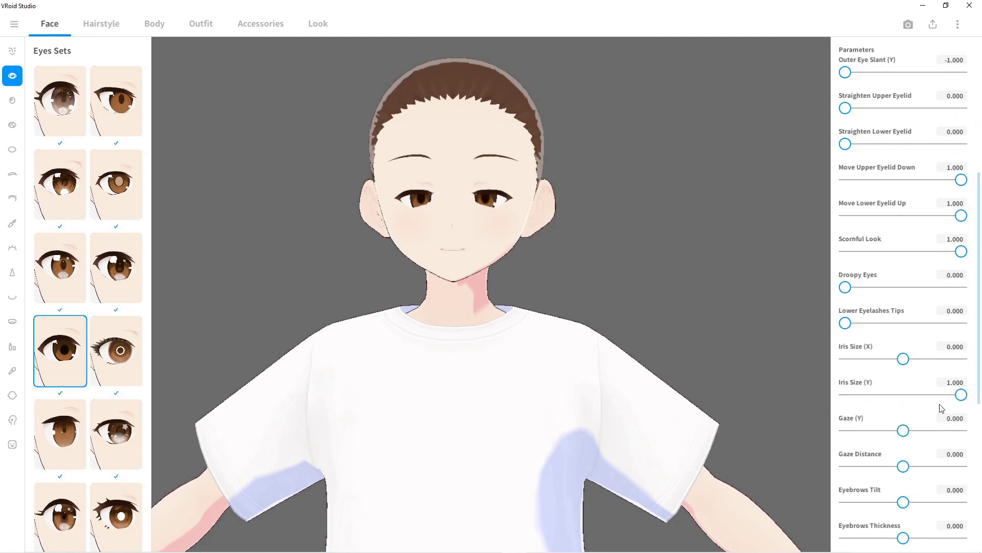
scroll(902, 426, "down", 2)
mouse_move(902, 354)
left_mouse_down()
mouse_move(838, 355)
mouse_move(903, 354)
left_mouse_up()
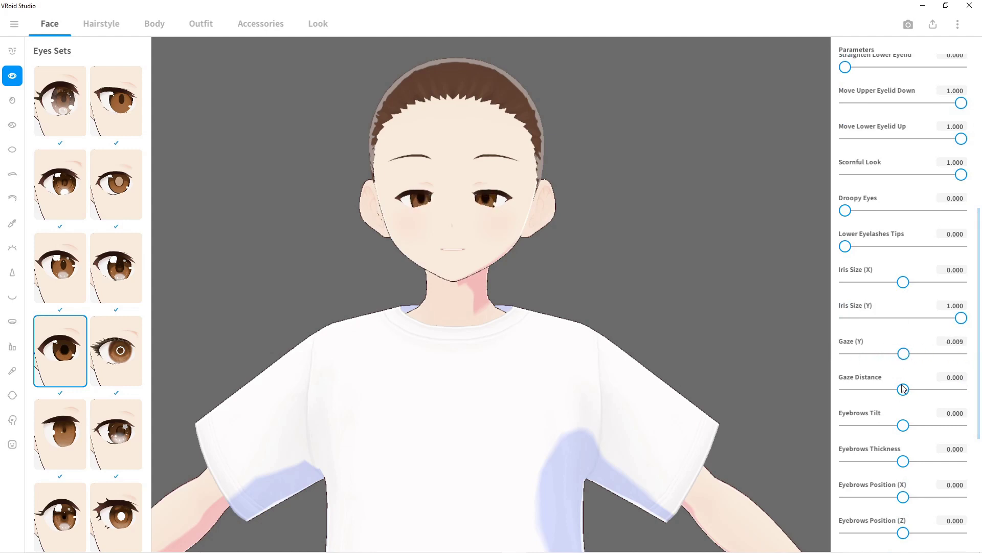
left_click_drag(902, 389, 980, 395)
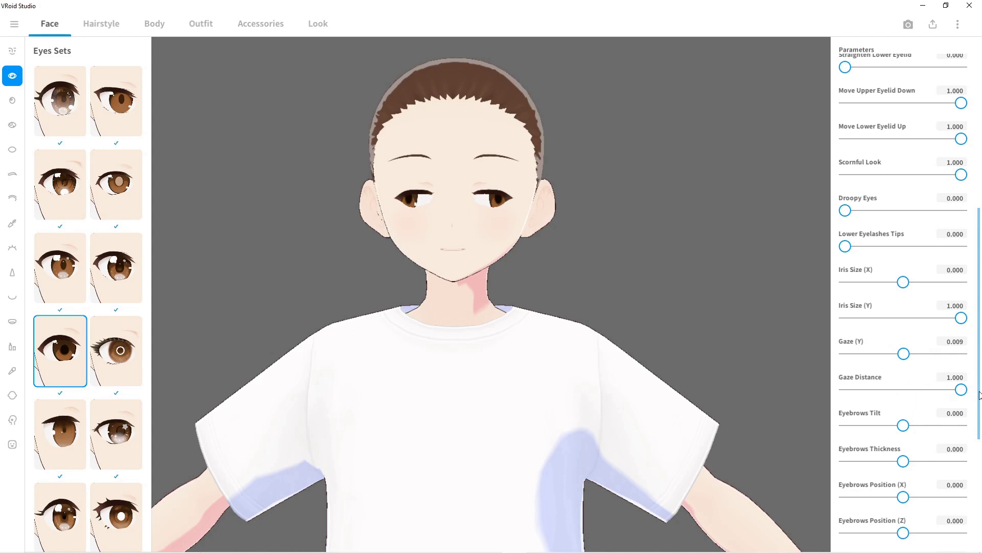
left_click_drag(945, 395, 839, 392)
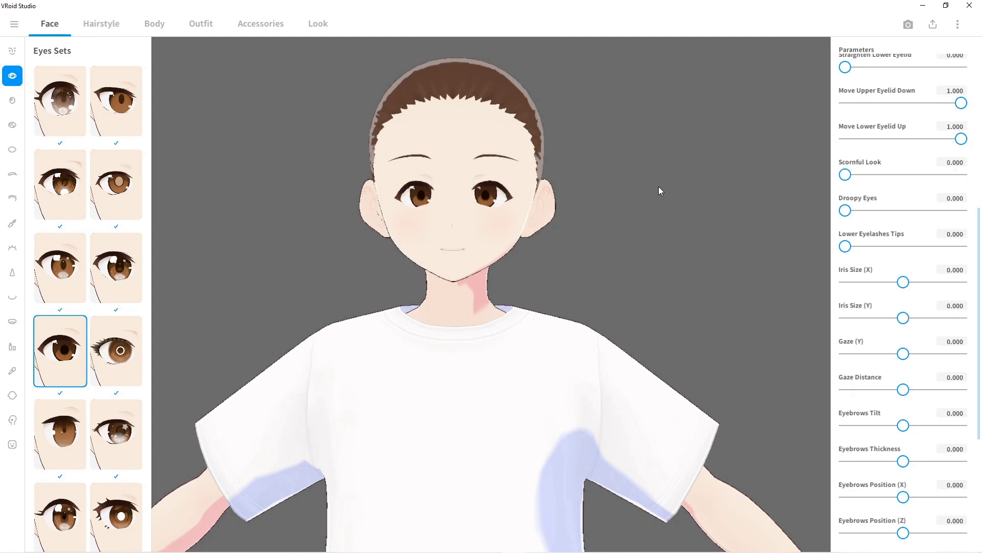
key("ctrl+z")
key("ctrl+z")
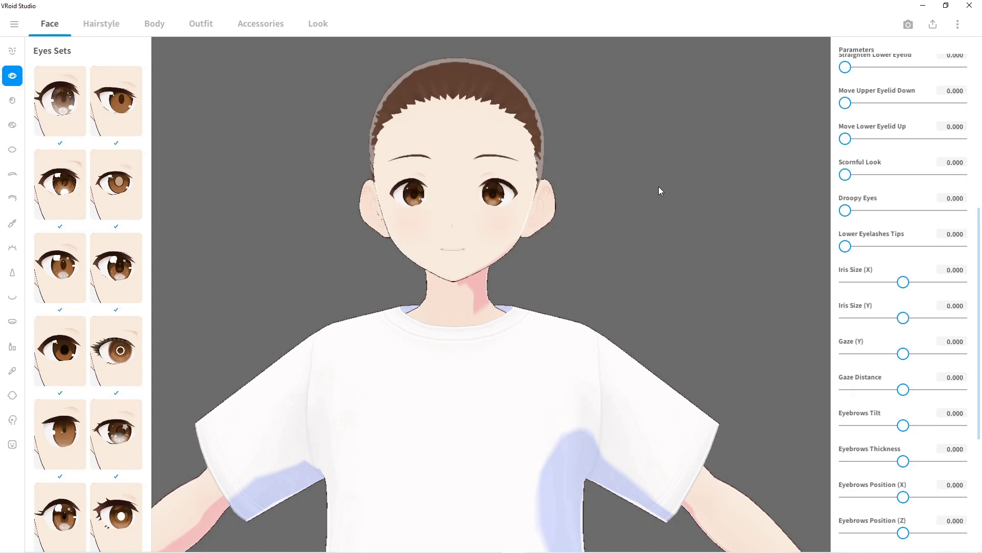
scroll(873, 200, "up", 8)
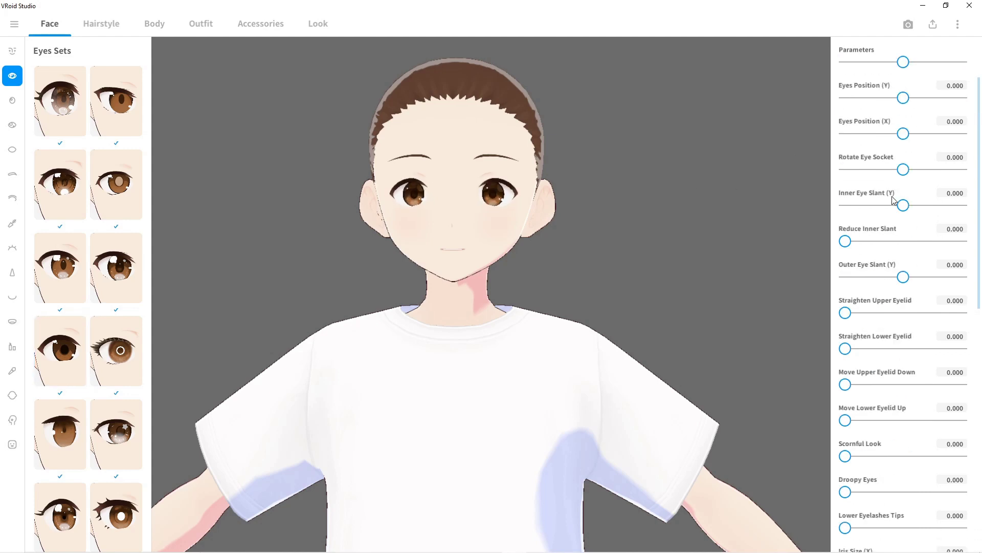
In Hairstyle, try the braided and long ponytail hairstyle sets on the character
left_click(104, 24)
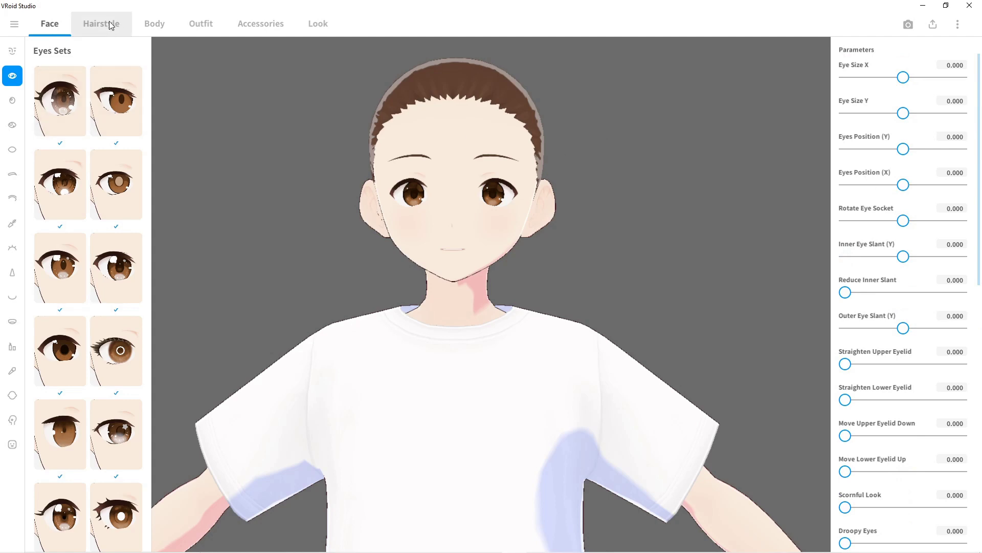
mouse_move(393, 212)
right_mouse_down()
mouse_move(434, 221)
mouse_move(376, 218)
right_mouse_up()
left_click(116, 185)
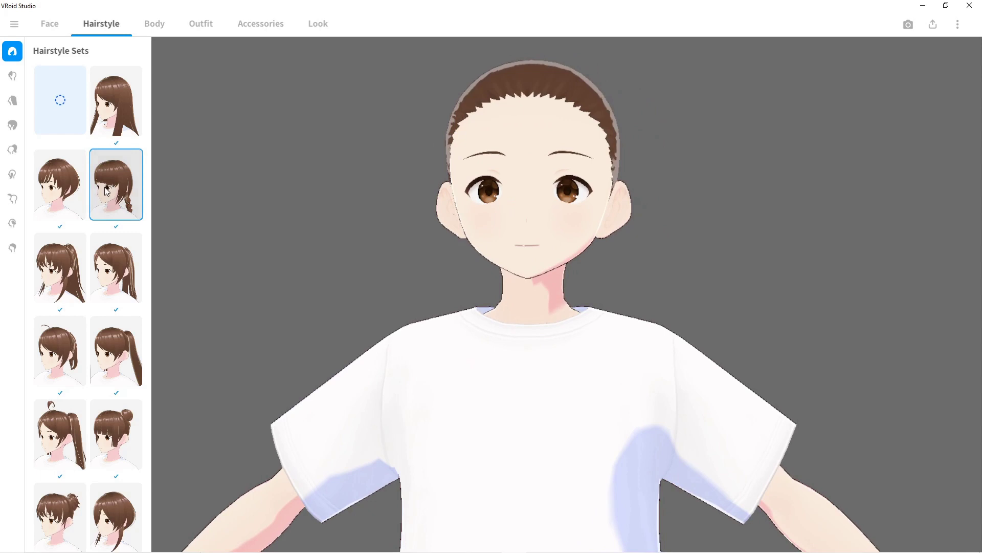
right_click_drag(307, 219, 737, 103)
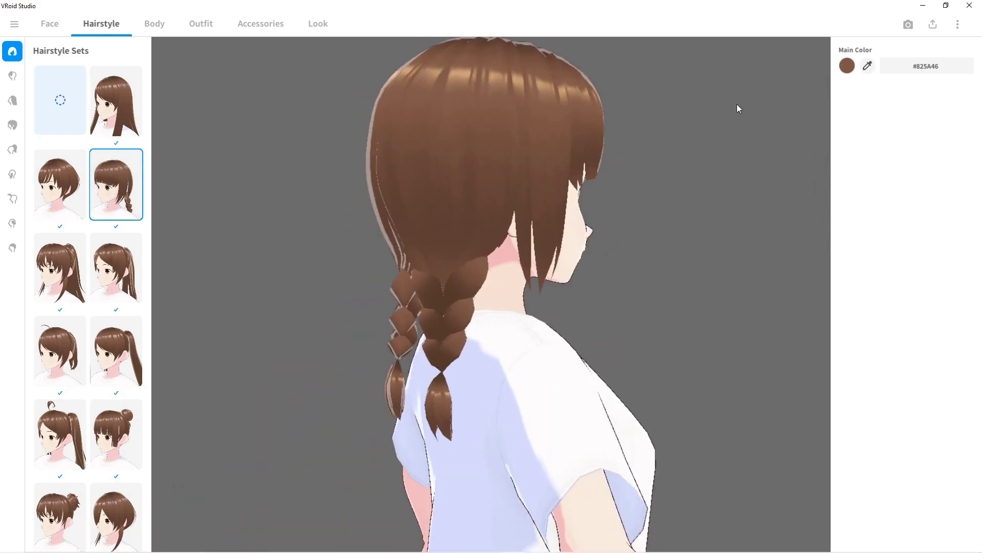
left_click(117, 268)
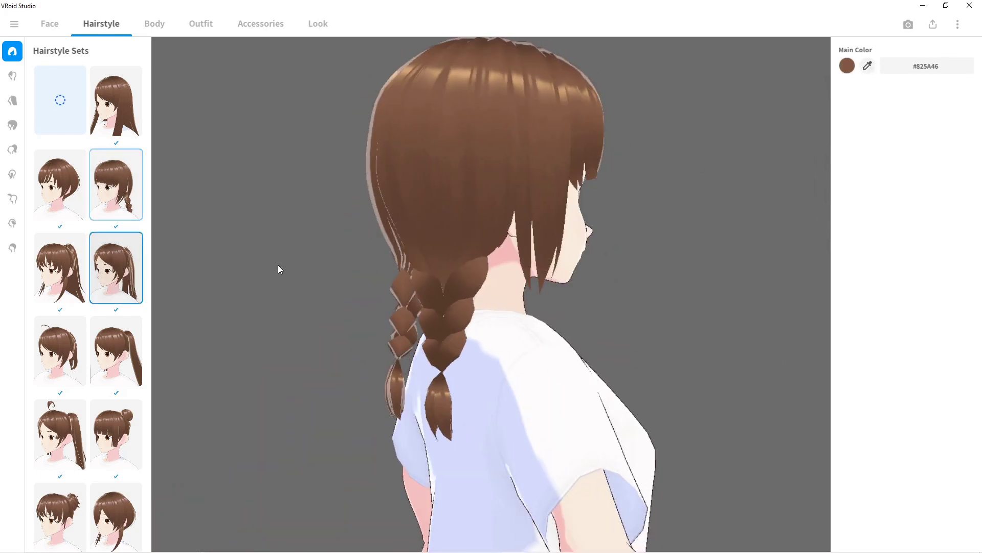
right_click_drag(342, 280, 374, 299)
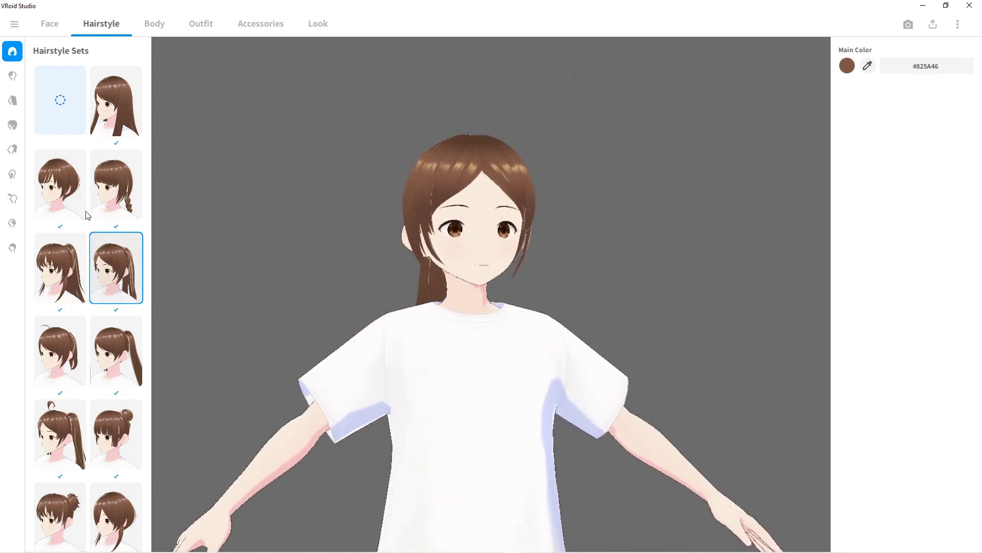
Try a different front fringe, a braided back and long straight back hair
left_click(12, 75)
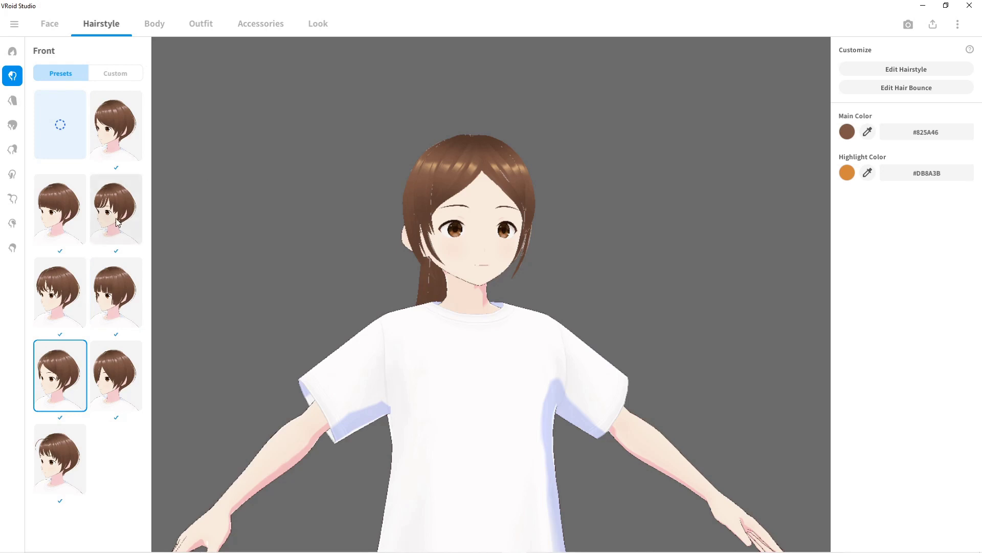
left_click(115, 375)
left_click_drag(256, 316, 262, 267)
left_click(12, 101)
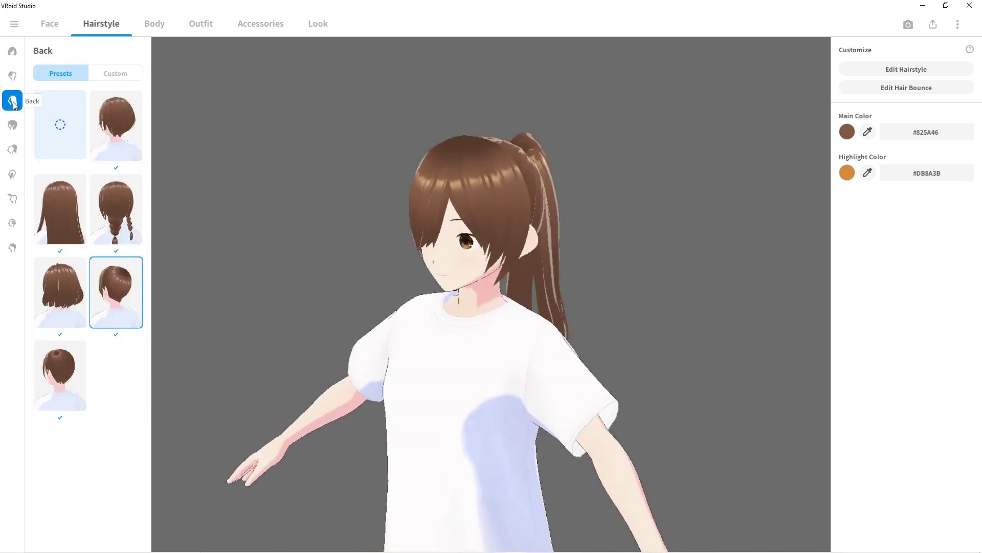
left_click(116, 208)
left_click_drag(346, 211, 299, 202)
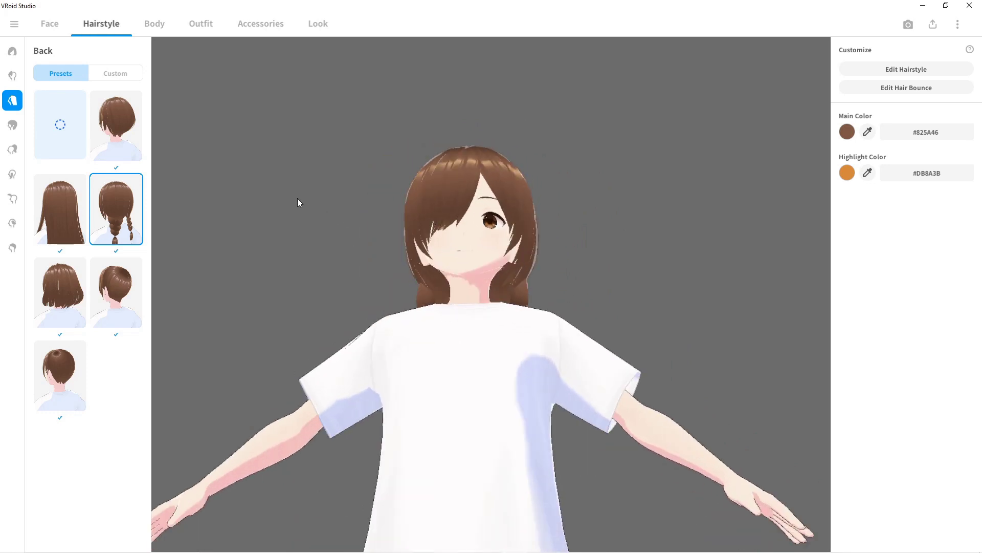
left_click(61, 214)
left_click_drag(361, 222, 317, 223)
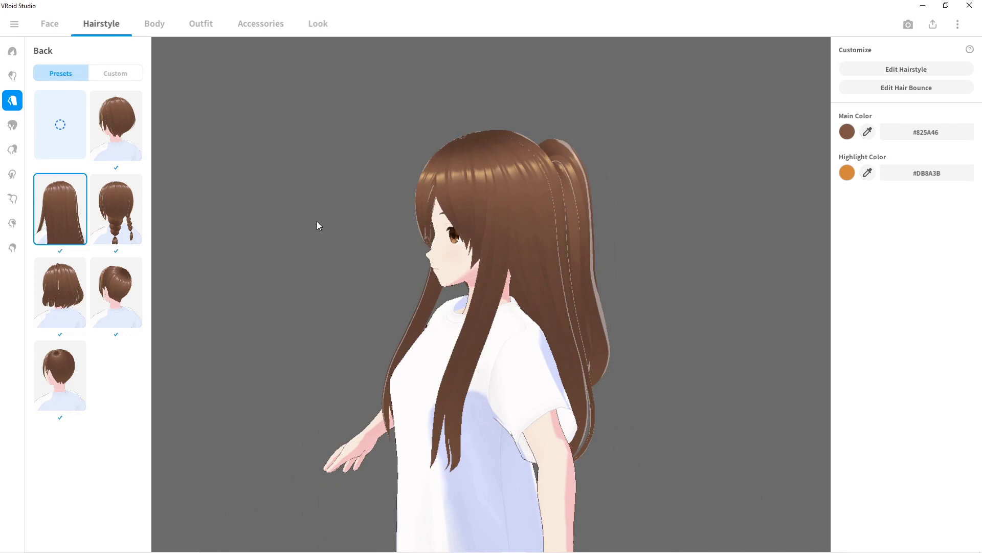
Apply the second overall hair preset, remove all hair, then try a short ahoge hairstyle set
left_click(13, 125)
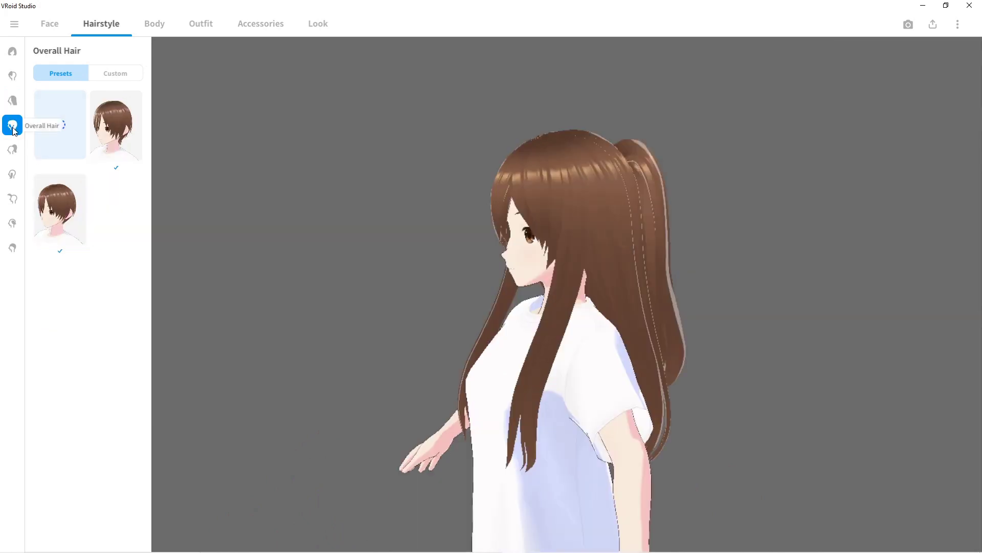
left_click(59, 211)
mouse_move(331, 194)
left_mouse_down()
mouse_move(401, 189)
mouse_move(318, 197)
mouse_move(345, 190)
left_mouse_up()
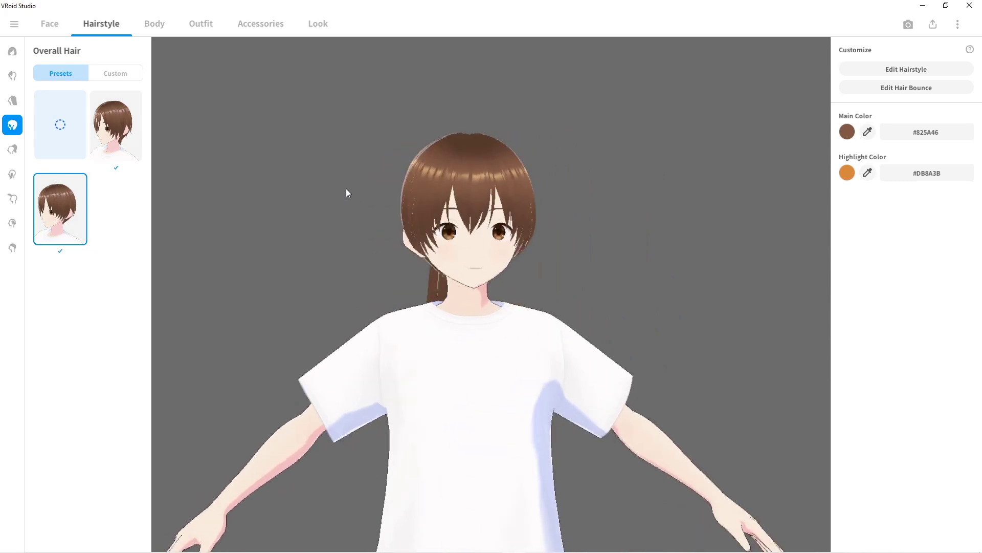
left_click(12, 76)
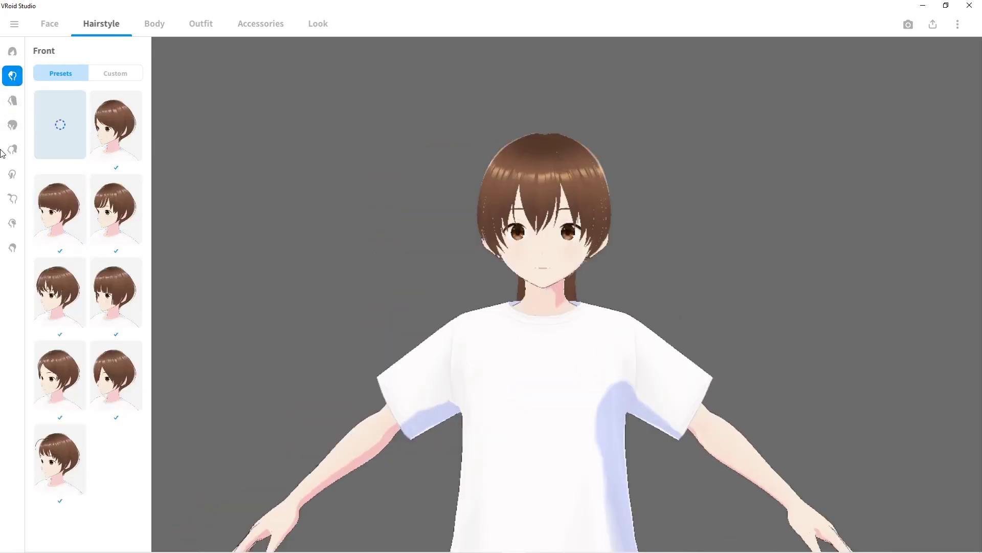
left_click(12, 51)
left_click(58, 108)
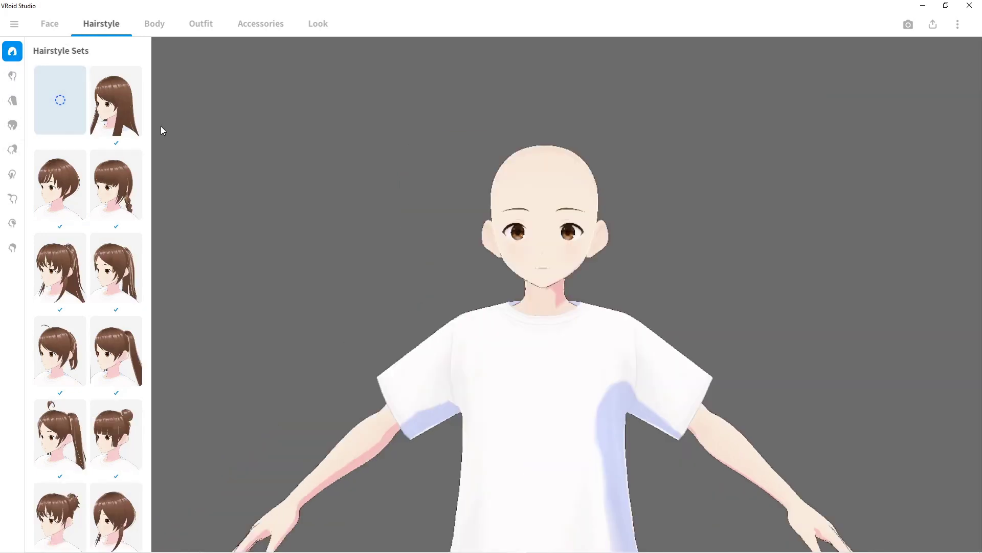
scroll(109, 287, "down", 4)
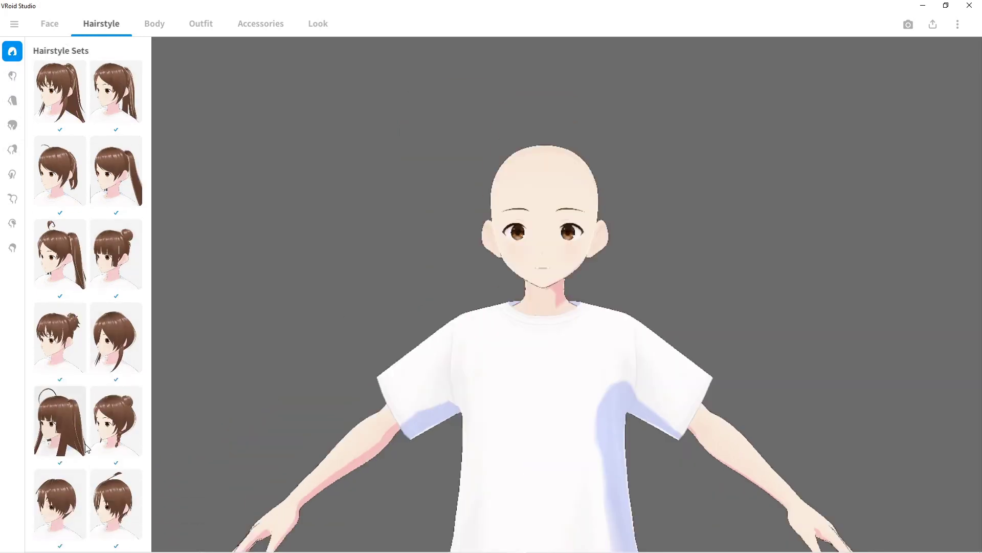
left_click(110, 509)
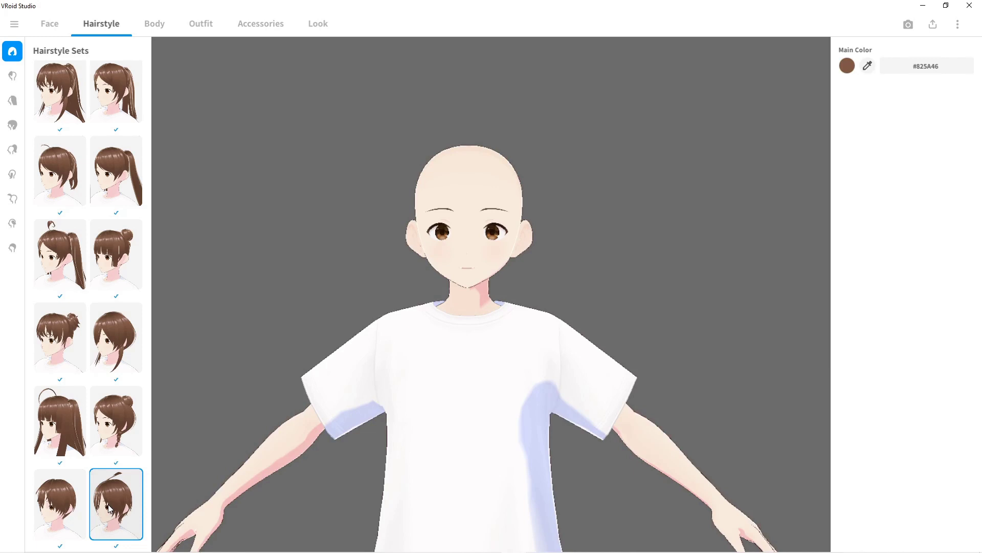
Apply the buns-and-braids hairstyle set and try the ponytail hair extension
left_click(122, 398)
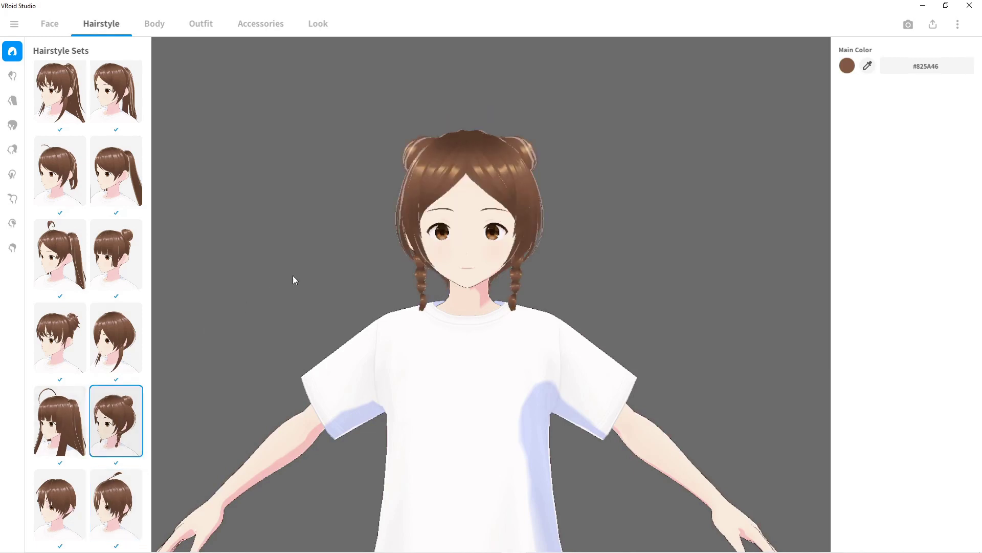
scroll(57, 220, "up", 2)
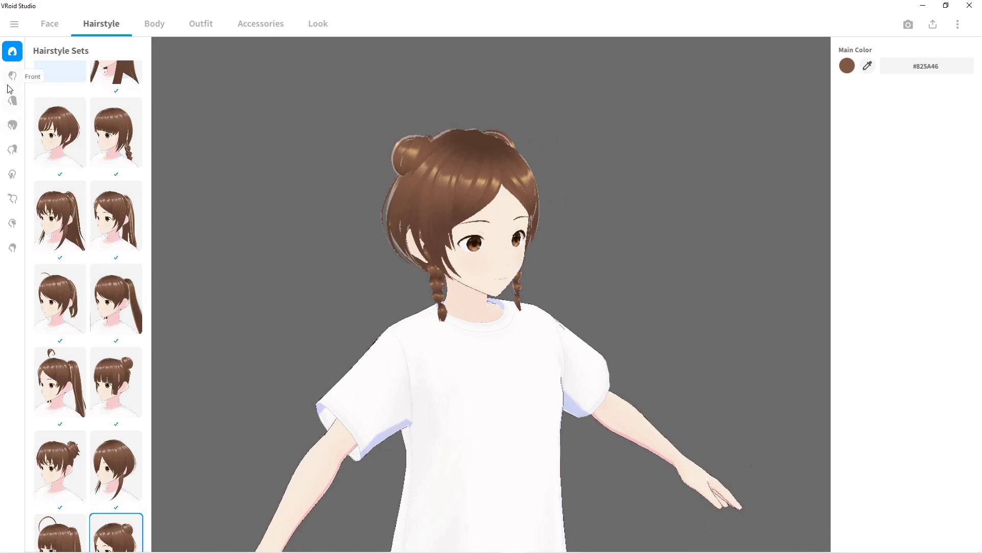
left_click(11, 101)
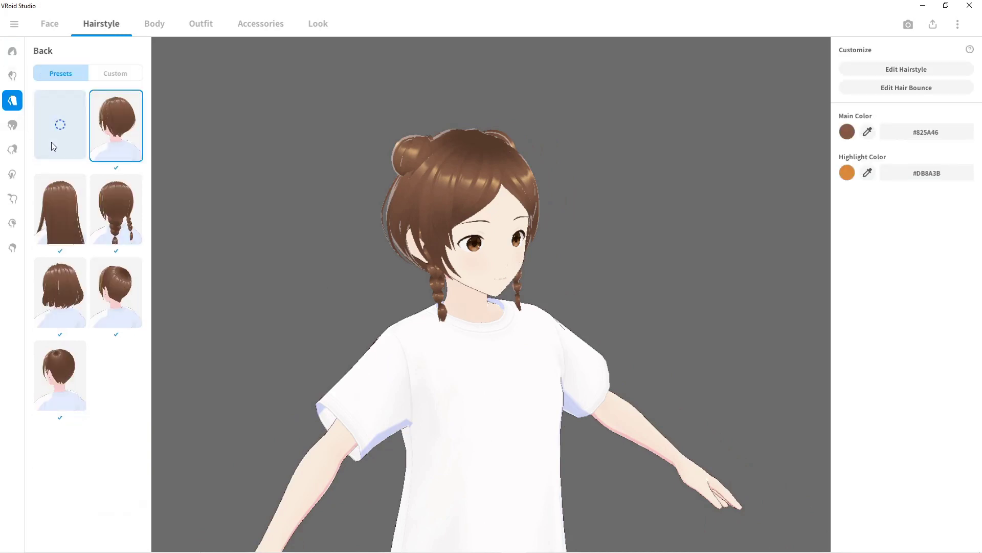
left_click(14, 126)
left_click(12, 149)
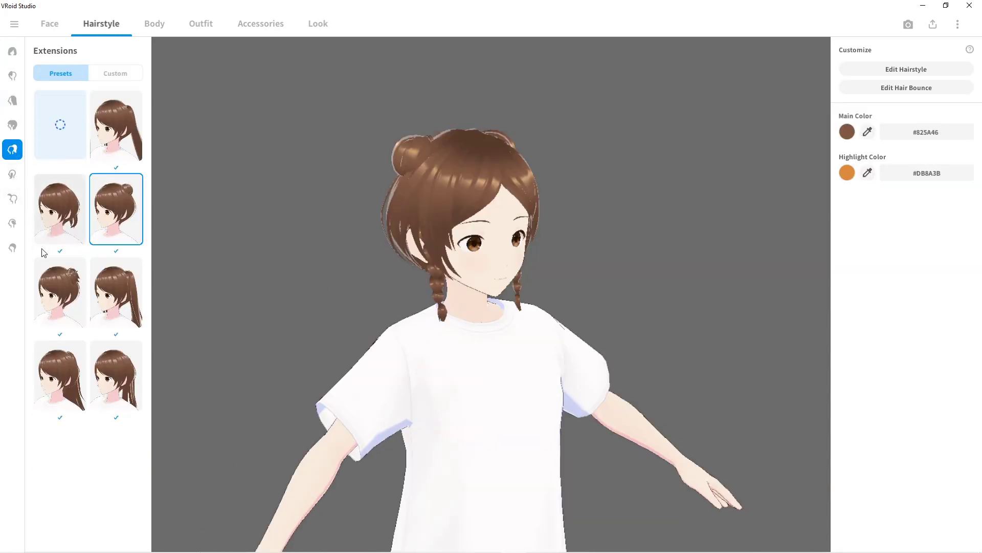
left_click(116, 292)
right_click_drag(318, 256, 274, 225)
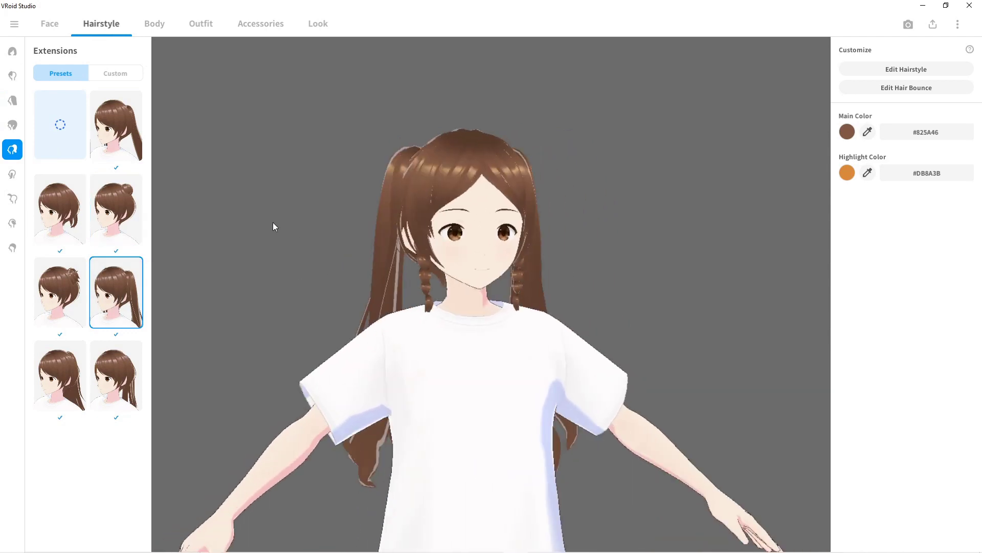
Check the side hair and ahoge presets, then switch the hair extension back to buns
left_click(13, 179)
left_click(13, 198)
left_click(12, 149)
left_click(116, 209)
right_click_drag(274, 213, 353, 226)
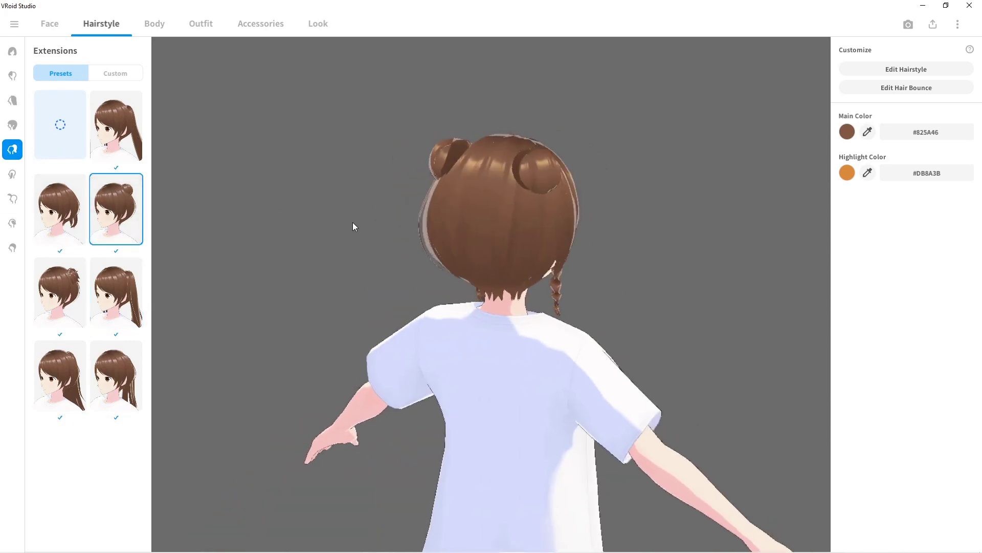
Choose a different front fringe preset, check the side profile, and go to Body
left_click(12, 123)
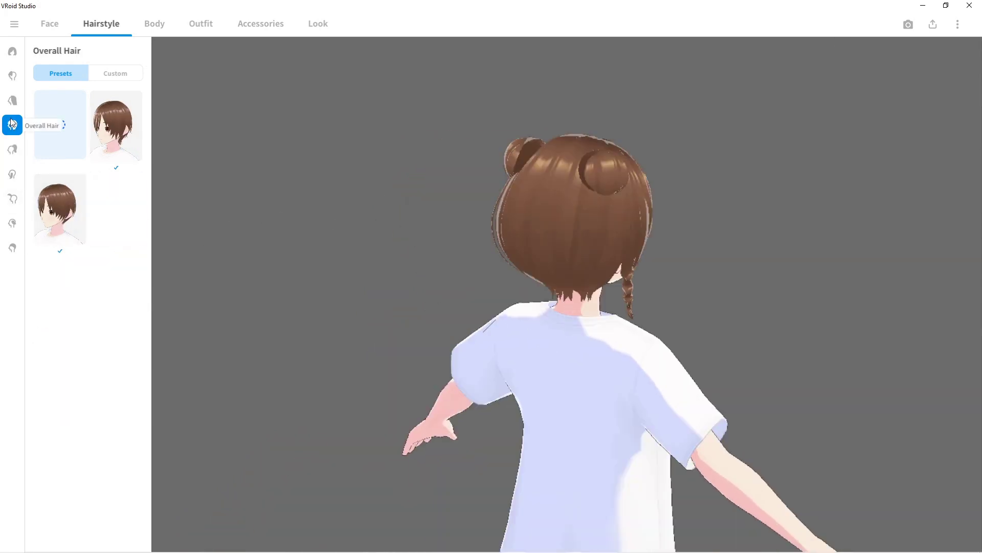
left_click(13, 101)
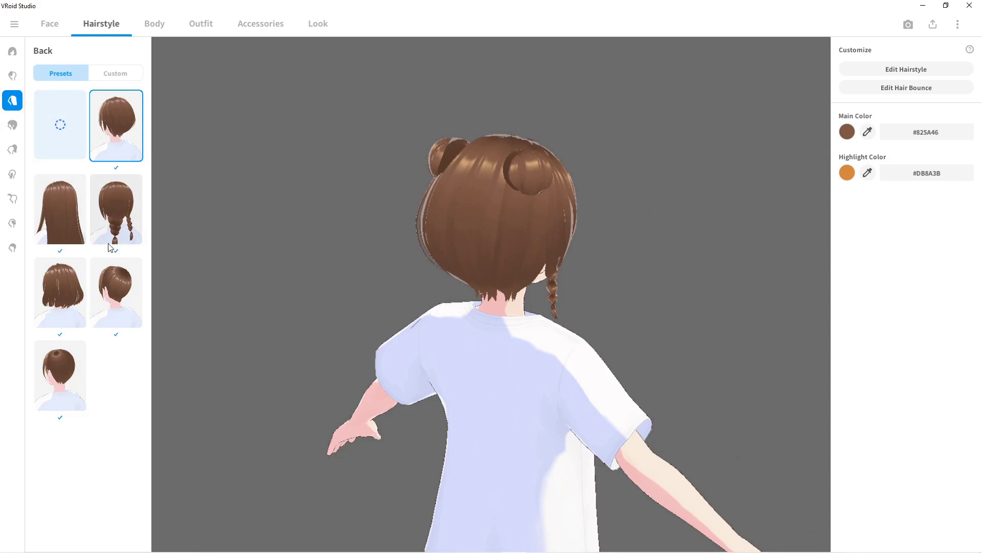
left_click(12, 75)
left_click(60, 376)
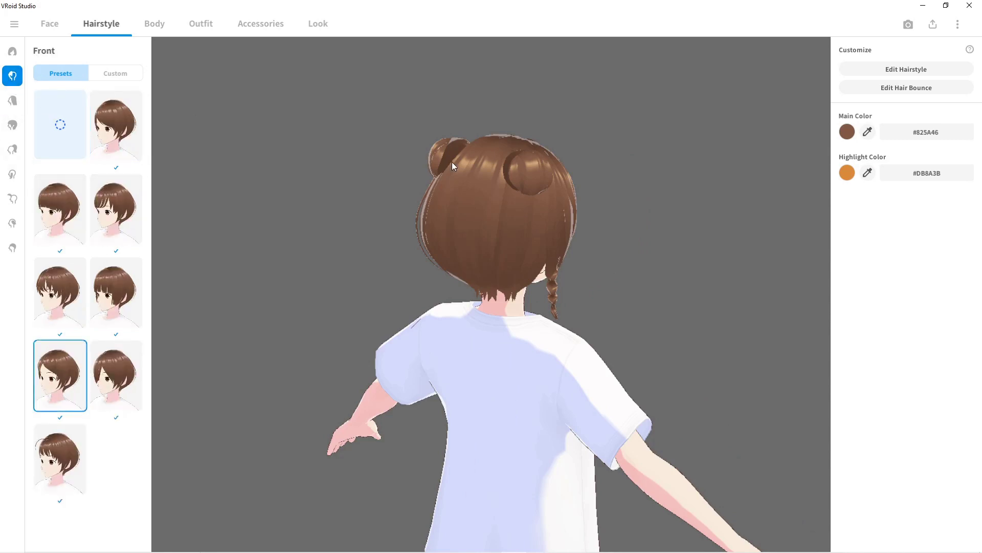
left_click_drag(453, 162, 339, 153)
left_click(156, 27)
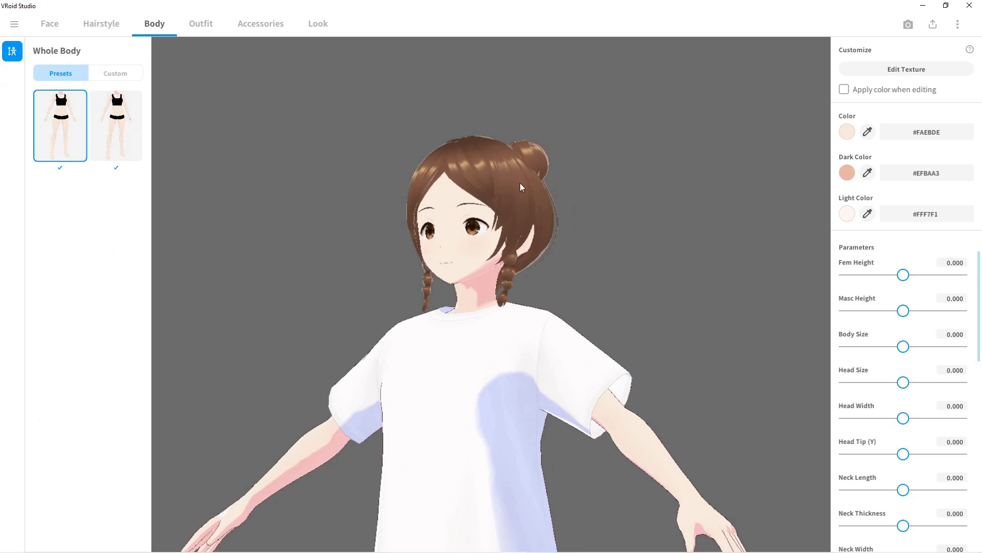
Scroll through the Body parameters leaving them at 0.000, then show the Outfit Whole Sets
scroll(910, 265, "down", 3)
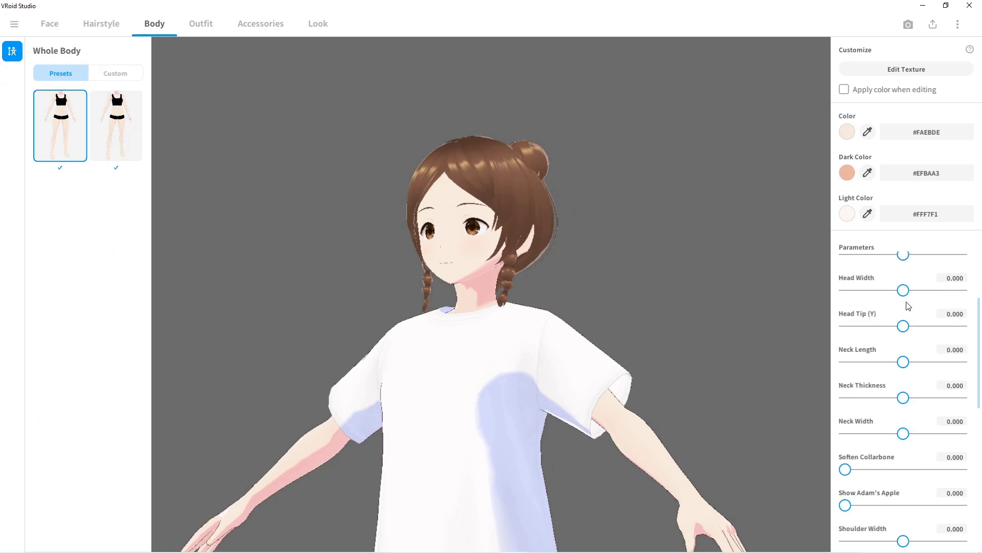
scroll(901, 333, "down", 2)
scroll(891, 373, "down", 2)
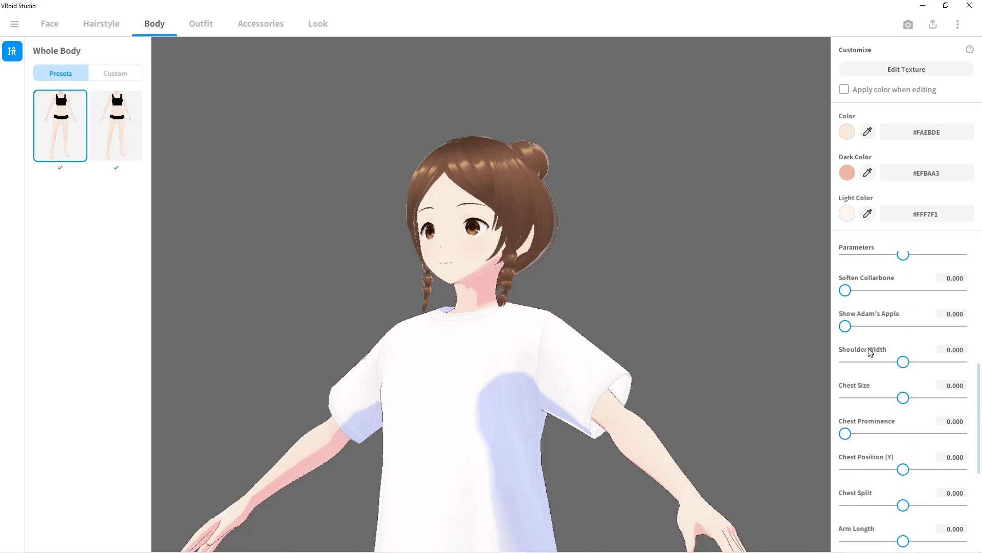
scroll(887, 360, "down", 1)
scroll(886, 355, "up", 2)
scroll(886, 336, "down", 4)
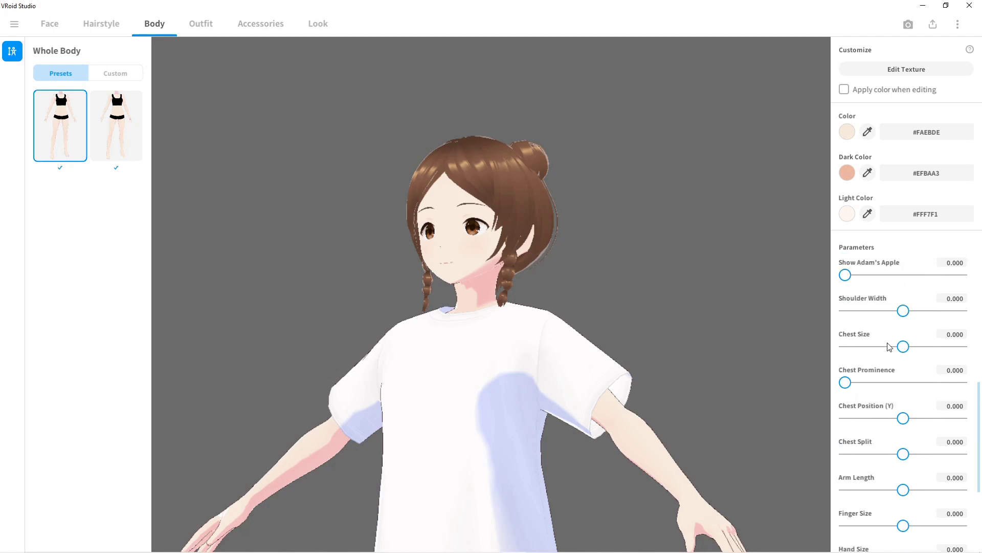
scroll(885, 376, "down", 3)
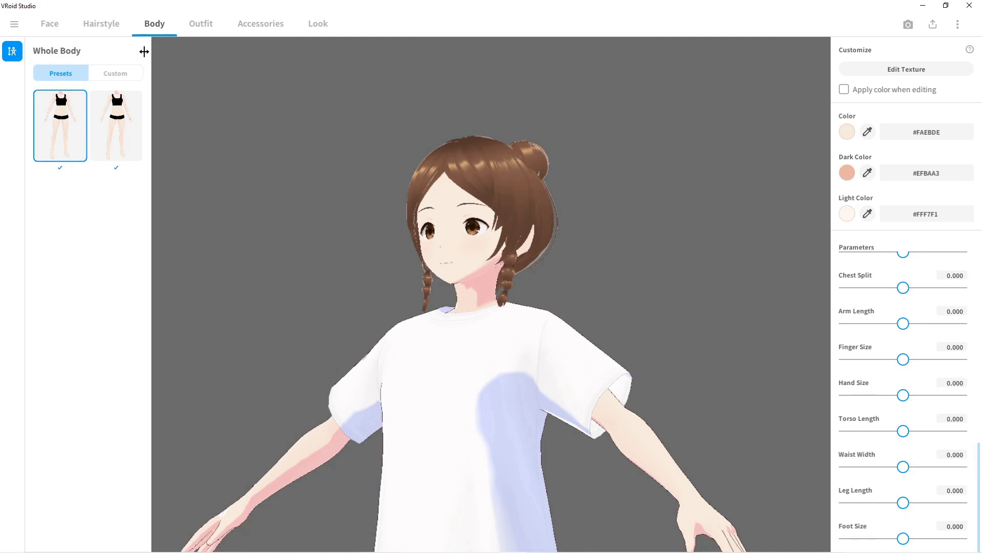
left_click(195, 28)
Dress the character in the red hoodie and black shorts set, then show the Tops presets
scroll(96, 155, "up", 1)
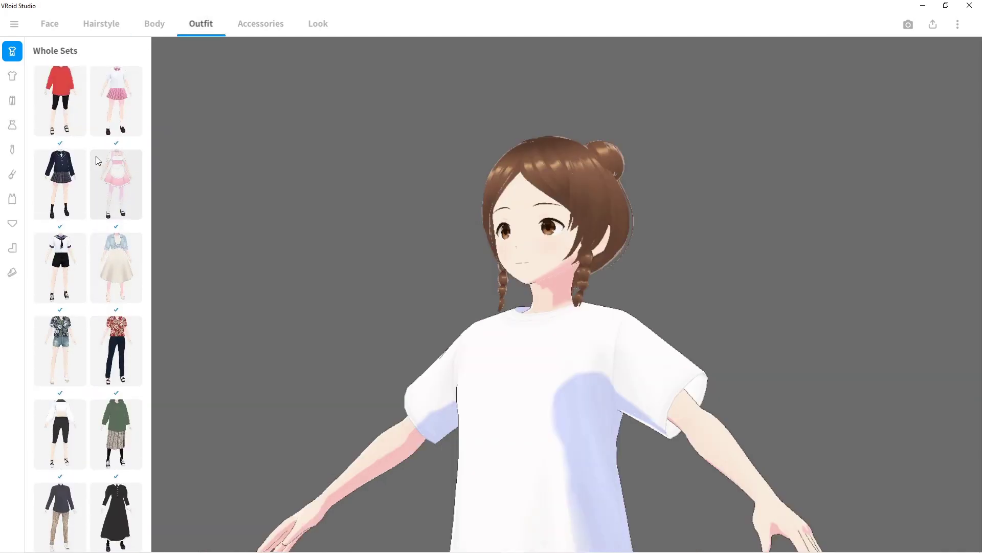
left_click(61, 114)
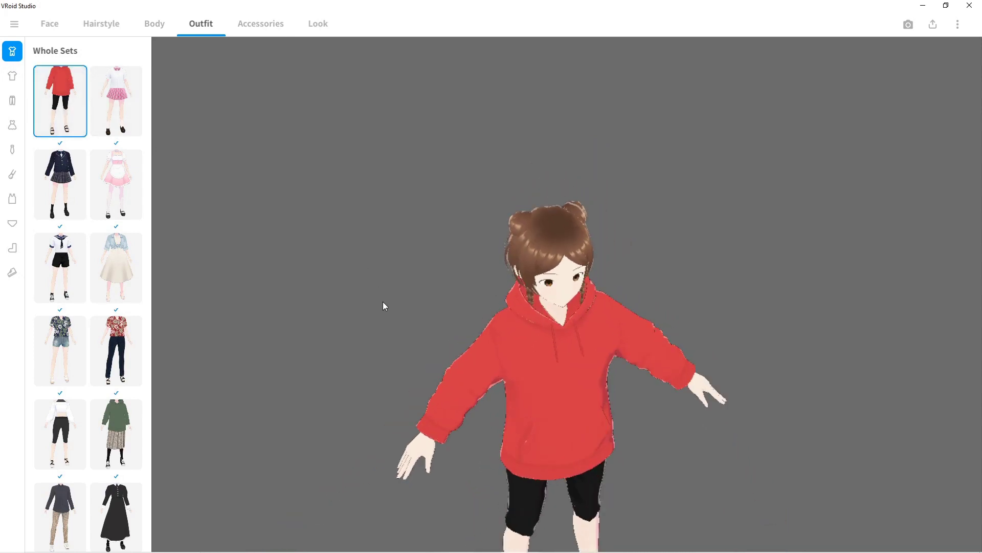
scroll(99, 295, "down", 5)
scroll(99, 294, "down", 1)
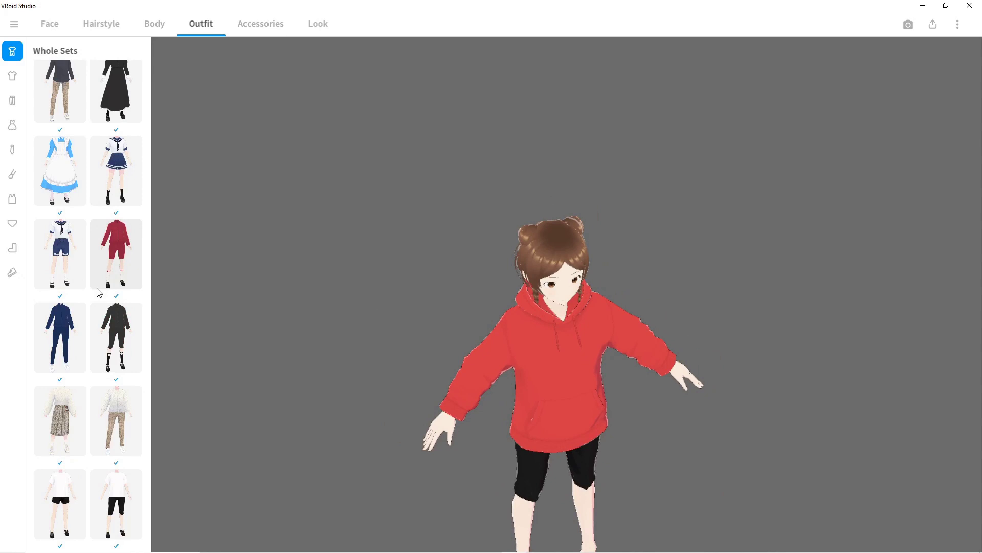
left_click(12, 74)
scroll(113, 230, "down", 5)
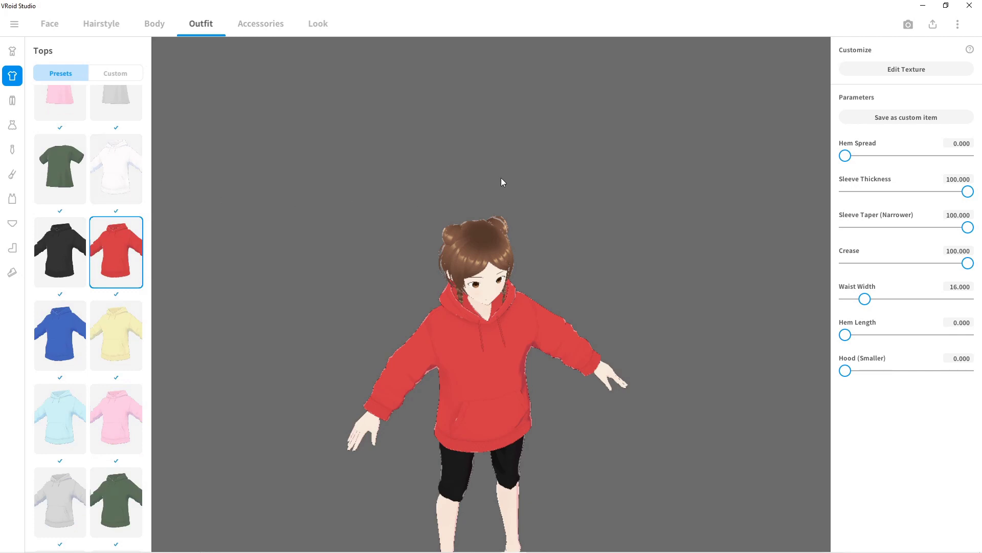
Open the hoodie in Edit Texture and set the brush colour to bright cyan #16E4E4
left_click(919, 76)
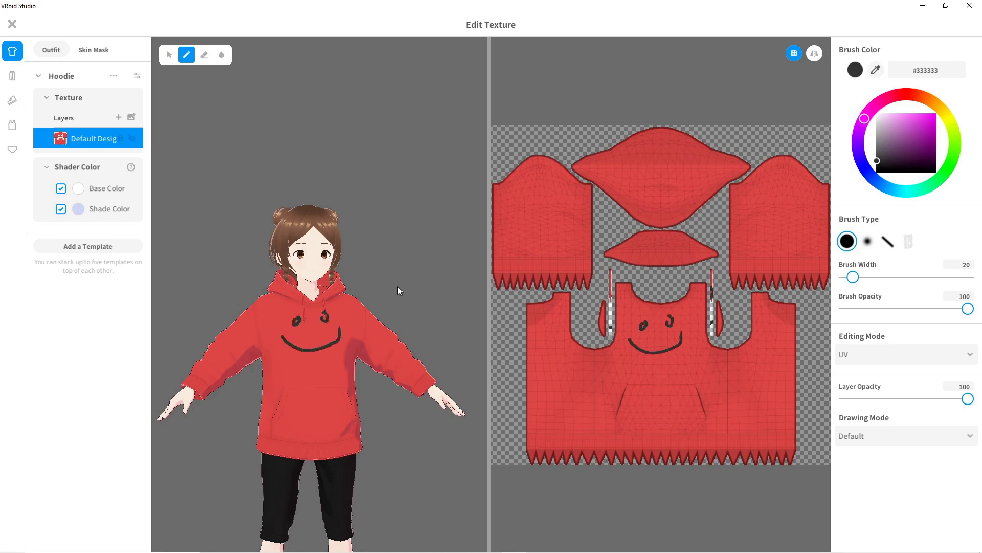
right_click_drag(398, 286, 351, 265)
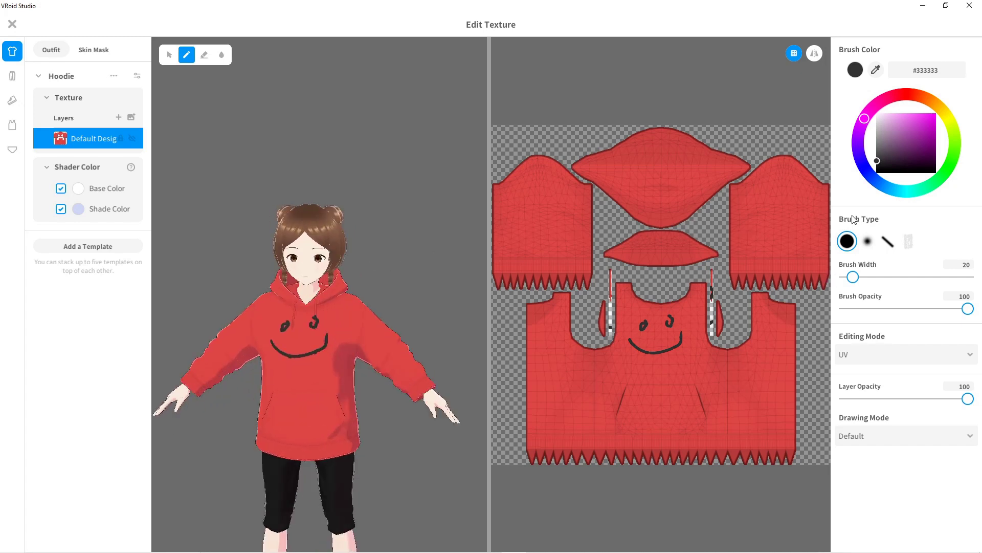
left_click(897, 96)
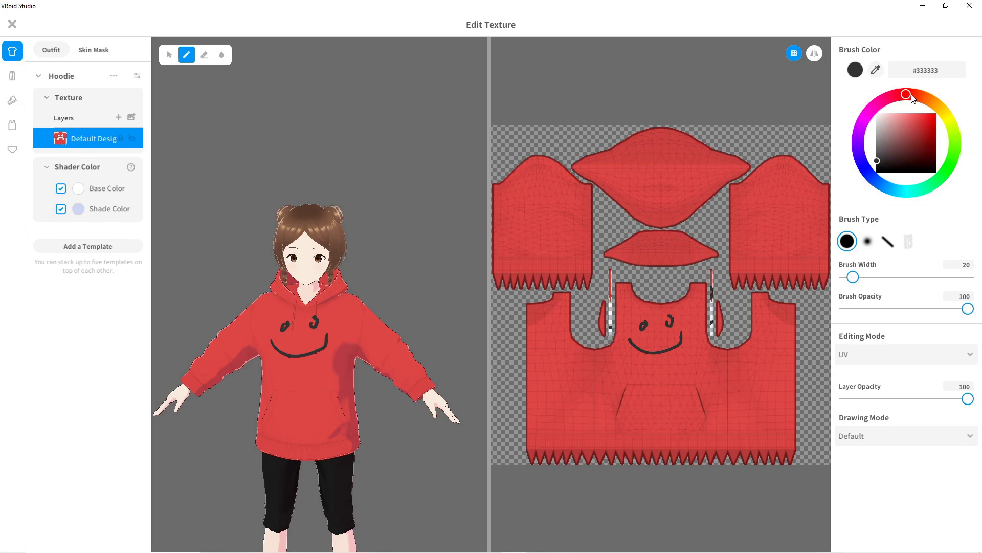
left_click_drag(913, 98, 959, 120)
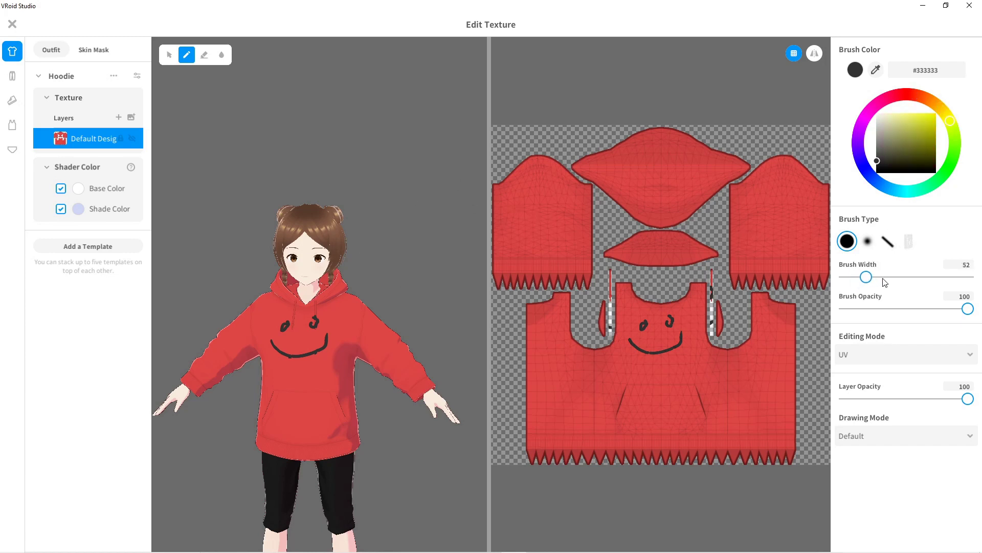
left_click(906, 191)
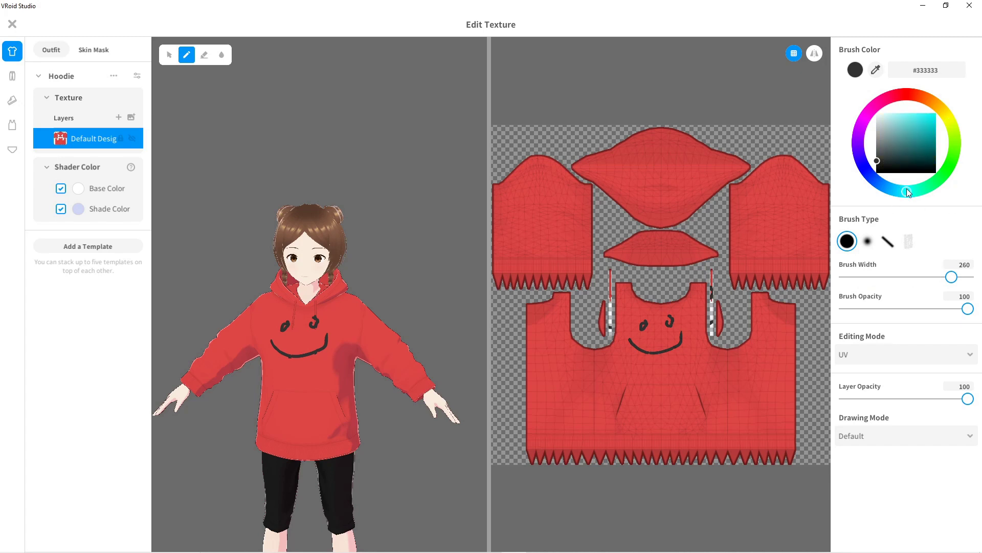
left_click(930, 119)
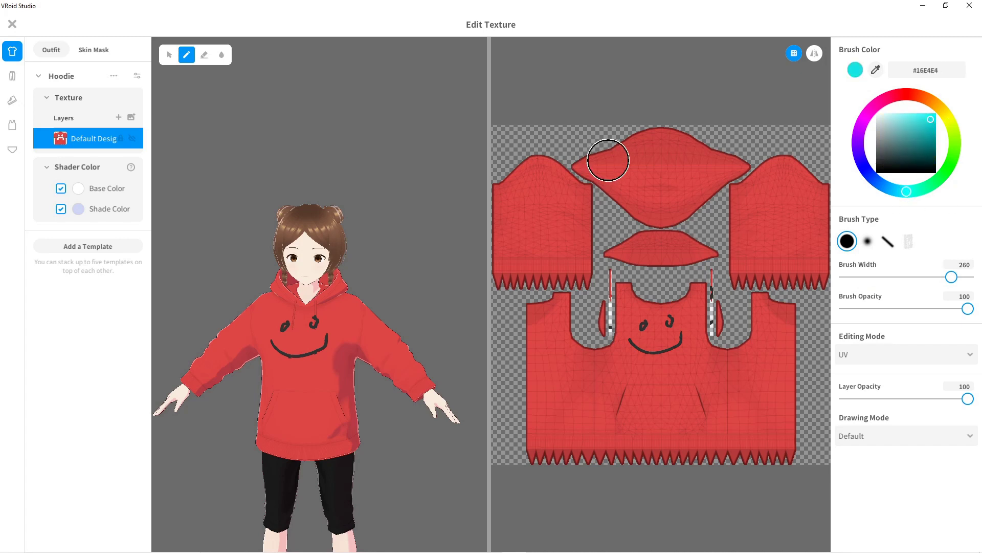
Paint the hoodie's sleeves, lower part and back solid cyan, then close without saving
mouse_move(515, 178)
left_mouse_down()
mouse_move(573, 192)
mouse_move(530, 222)
mouse_move(575, 229)
mouse_move(560, 243)
mouse_move(516, 249)
mouse_move(529, 271)
mouse_move(525, 264)
mouse_move(567, 278)
mouse_move(519, 256)
mouse_move(519, 216)
mouse_move(566, 199)
mouse_move(611, 213)
mouse_move(648, 170)
mouse_move(631, 165)
mouse_move(578, 176)
mouse_move(666, 178)
mouse_move(706, 172)
mouse_move(711, 163)
mouse_move(641, 232)
mouse_move(782, 180)
mouse_move(758, 199)
mouse_move(790, 208)
mouse_move(816, 249)
mouse_move(769, 236)
mouse_move(732, 272)
mouse_move(752, 263)
mouse_move(614, 266)
mouse_move(568, 286)
mouse_move(598, 313)
mouse_move(692, 318)
mouse_move(624, 356)
mouse_move(692, 359)
mouse_move(573, 325)
mouse_move(566, 314)
mouse_move(536, 326)
mouse_move(524, 349)
mouse_move(534, 311)
mouse_move(534, 365)
mouse_move(559, 413)
mouse_move(549, 453)
mouse_move(550, 408)
left_mouse_up()
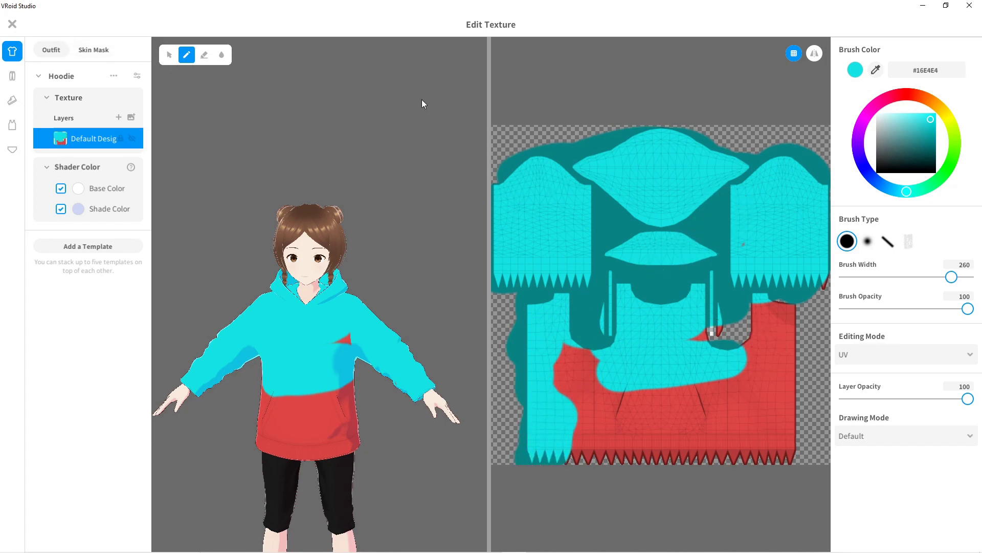
left_click(909, 242)
mouse_move(759, 331)
left_mouse_down()
mouse_move(736, 378)
mouse_move(777, 376)
mouse_move(716, 377)
mouse_move(687, 416)
mouse_move(636, 389)
mouse_move(638, 423)
mouse_move(677, 385)
mouse_move(595, 413)
mouse_move(713, 401)
mouse_move(641, 393)
mouse_move(689, 425)
mouse_move(765, 375)
mouse_move(696, 407)
mouse_move(781, 339)
mouse_move(764, 314)
mouse_move(750, 365)
mouse_move(804, 354)
mouse_move(728, 361)
mouse_move(717, 437)
mouse_move(769, 441)
mouse_move(791, 418)
mouse_move(722, 454)
mouse_move(750, 463)
mouse_move(695, 418)
mouse_move(587, 429)
mouse_move(634, 451)
mouse_move(627, 426)
mouse_move(550, 410)
mouse_move(611, 391)
mouse_move(625, 374)
mouse_move(597, 350)
mouse_move(564, 346)
mouse_move(557, 373)
mouse_move(620, 379)
mouse_move(645, 348)
mouse_move(745, 296)
mouse_move(714, 340)
mouse_move(716, 331)
mouse_move(674, 340)
mouse_move(733, 331)
mouse_move(690, 333)
left_mouse_up()
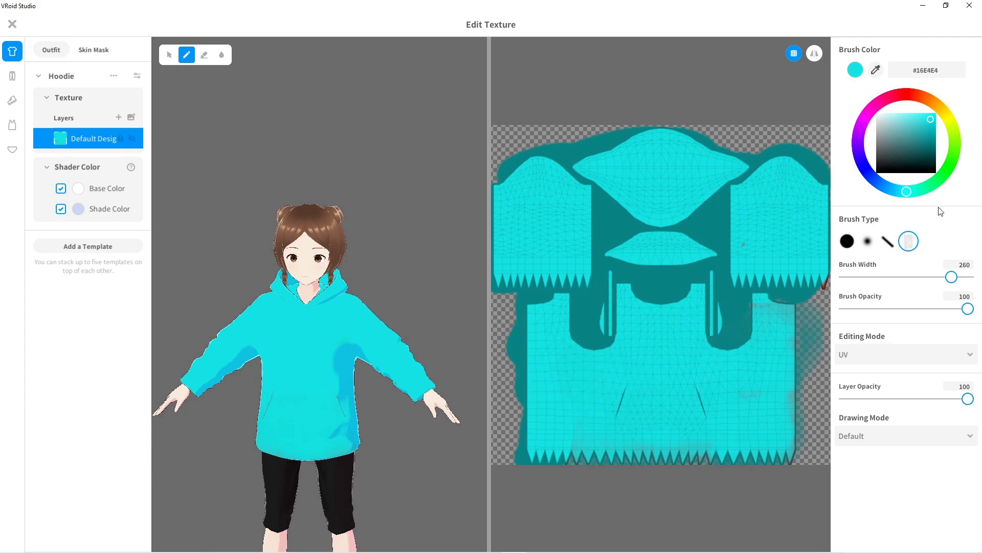
left_click(846, 241)
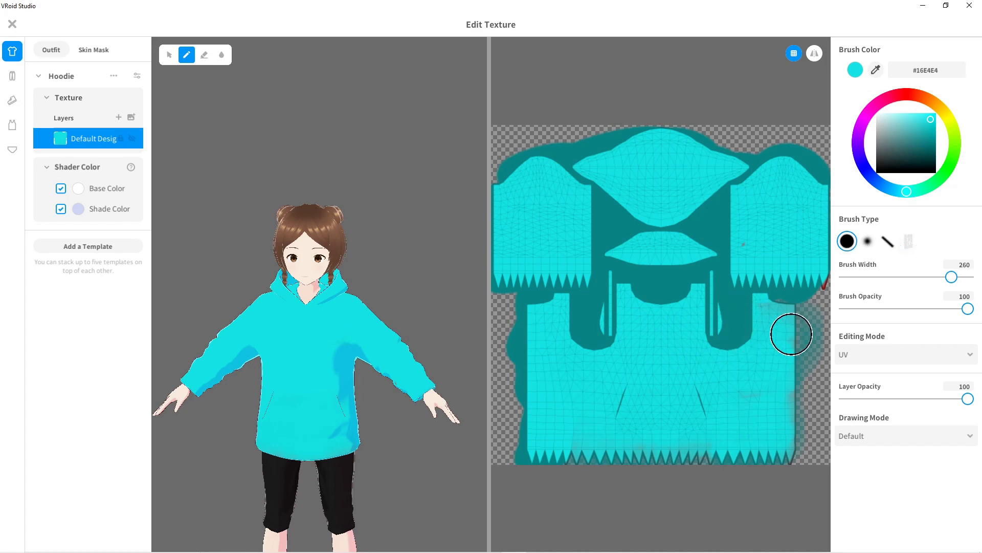
left_click_drag(792, 329, 822, 289)
right_click_drag(355, 314, 457, 310)
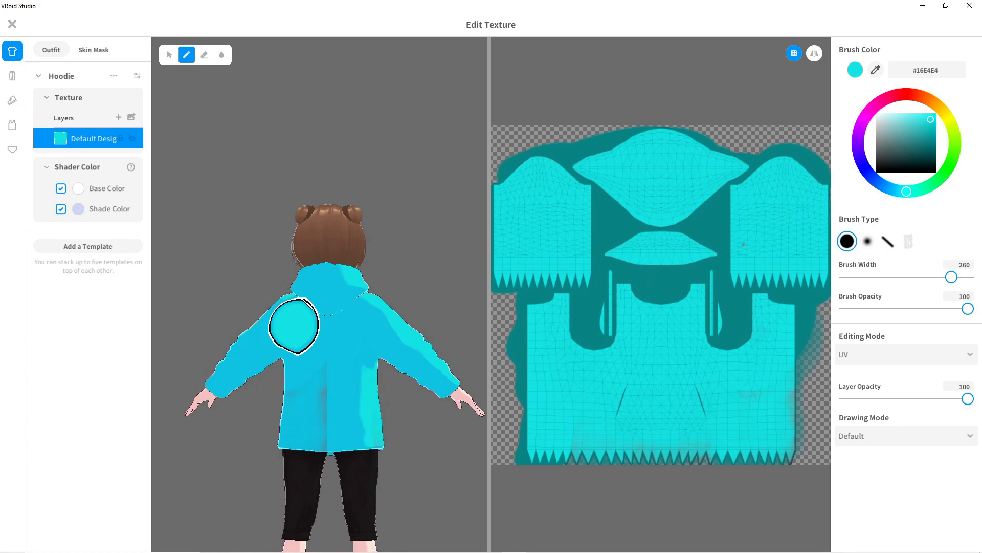
mouse_move(246, 328)
left_mouse_down()
mouse_move(277, 327)
mouse_move(349, 415)
mouse_move(317, 401)
mouse_move(328, 361)
mouse_move(300, 428)
left_mouse_up()
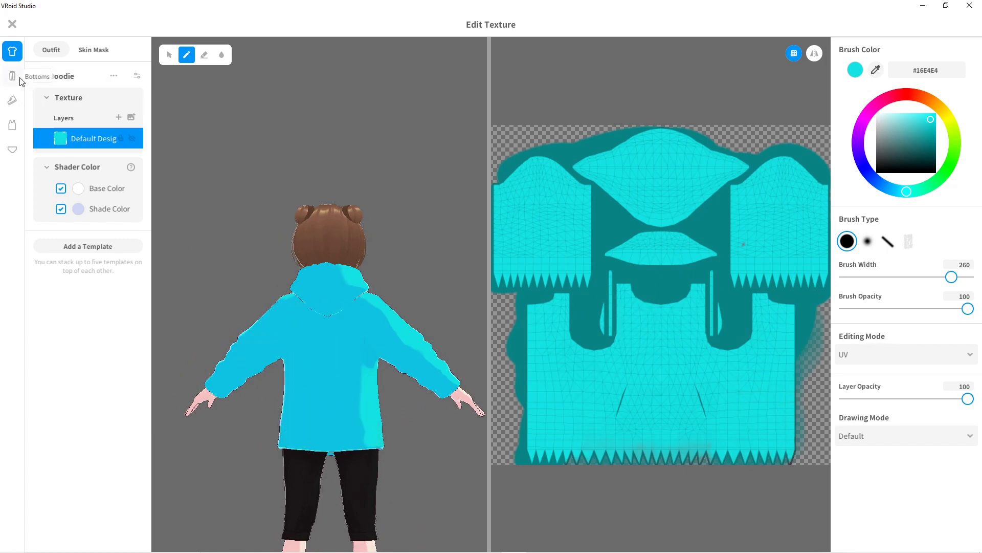
left_click(13, 24)
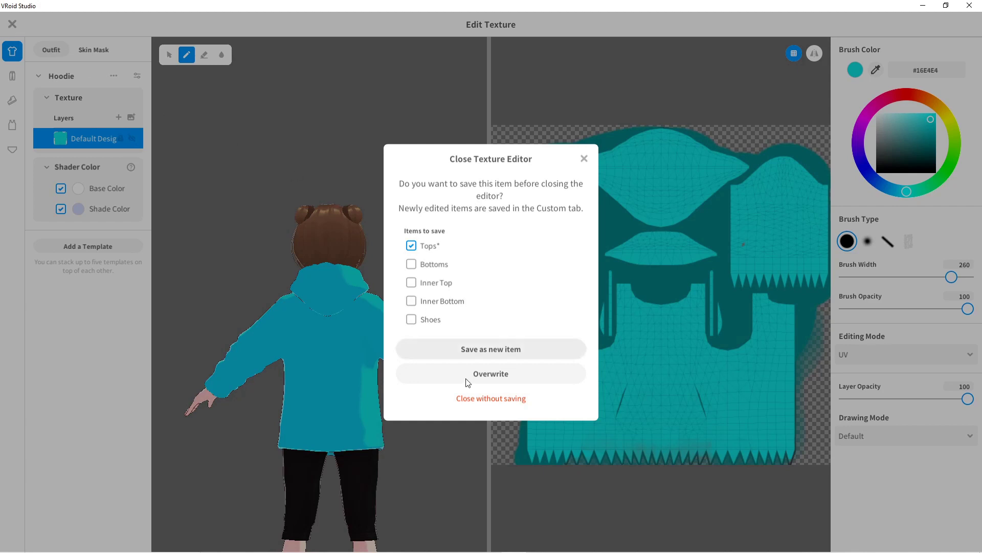
left_click(490, 395)
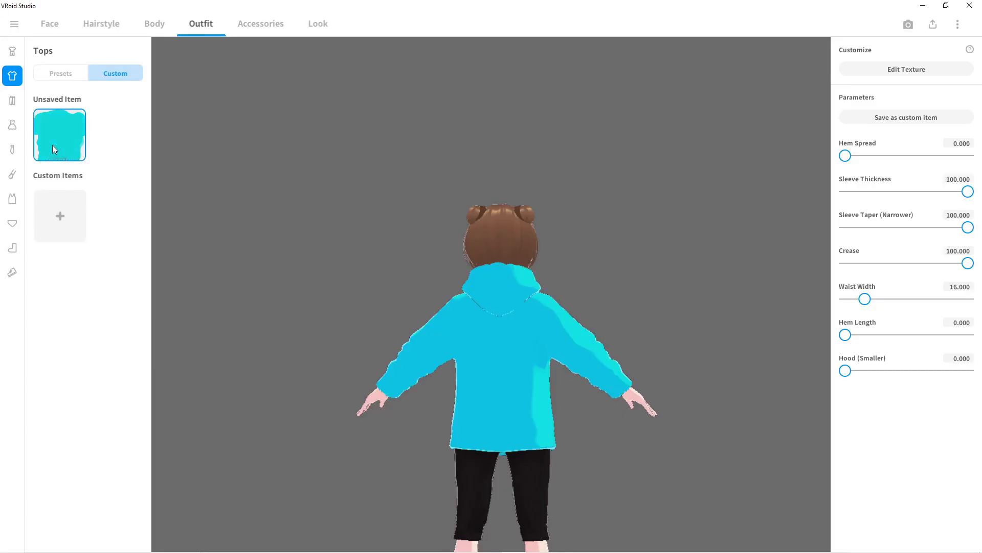
Try the plaid pants, short dark plaid skirt and long plaid skirt as bottoms
left_click(19, 108)
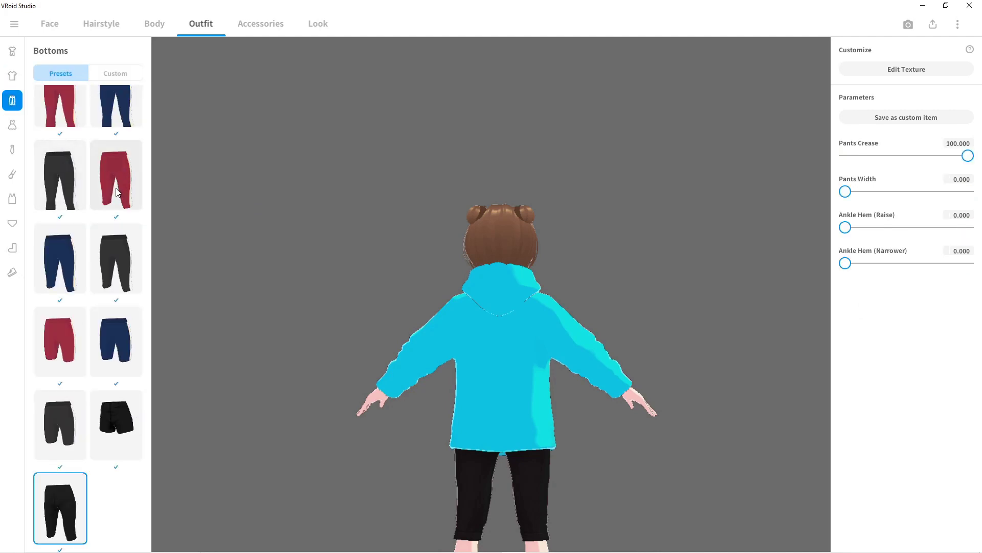
scroll(110, 201, "up", 10)
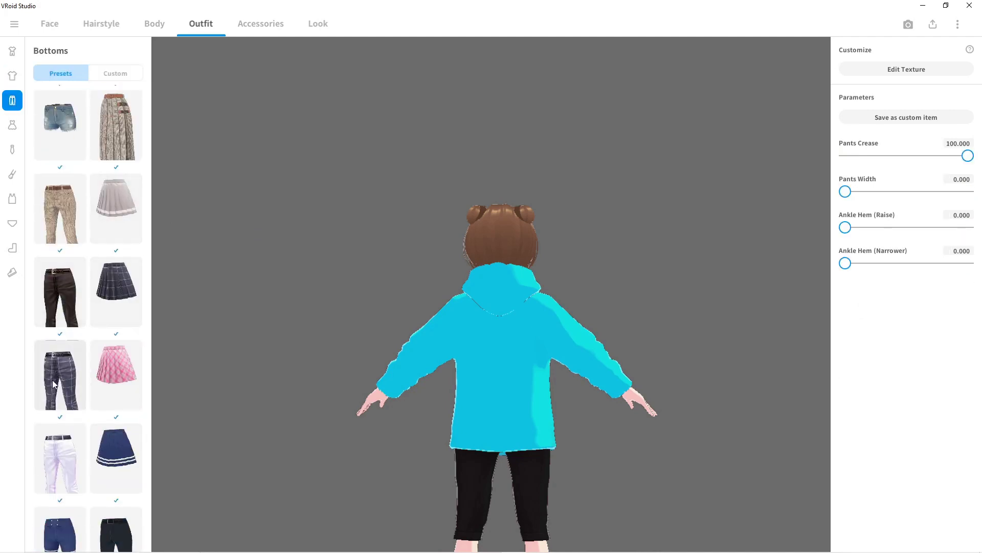
left_click(53, 384)
left_click_drag(387, 305, 505, 296)
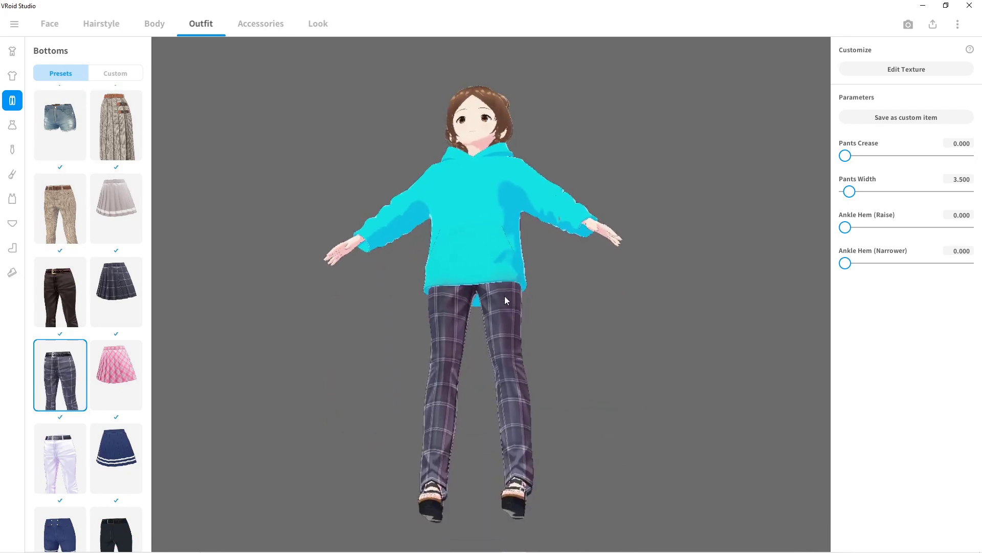
left_click(121, 286)
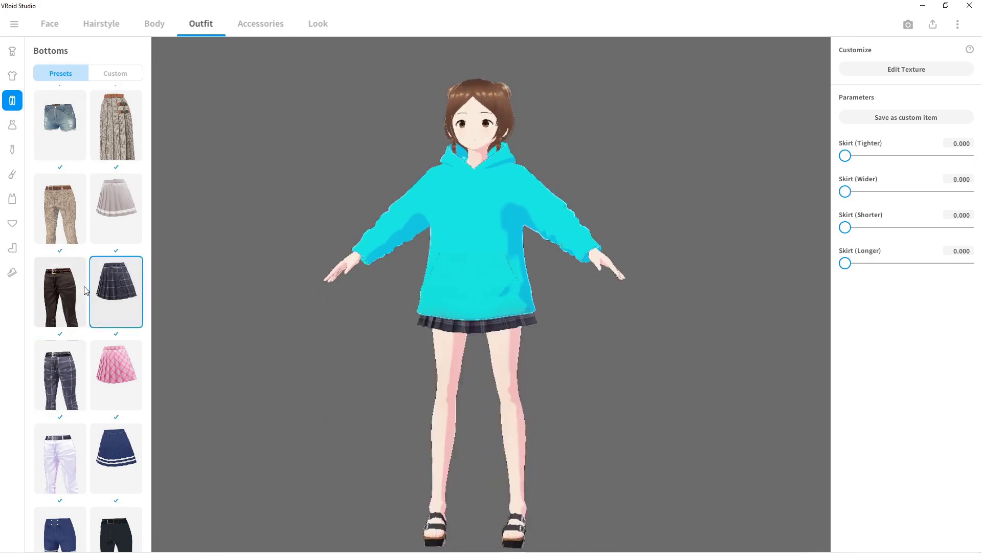
scroll(86, 274, "up", 3)
left_click(126, 227)
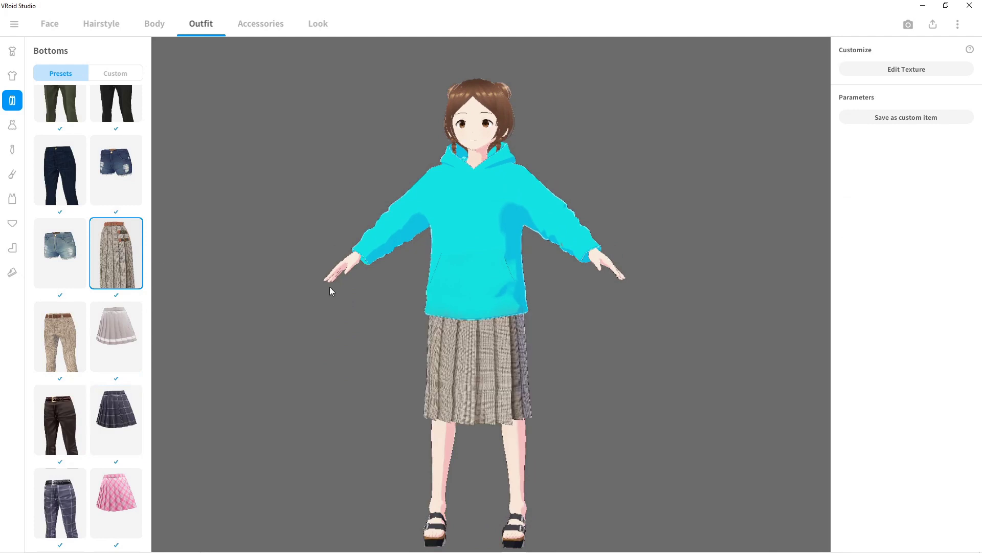
mouse_move(330, 286)
left_mouse_down()
mouse_move(287, 281)
mouse_move(339, 288)
mouse_move(327, 286)
left_mouse_up()
scroll(75, 221, "up", 3)
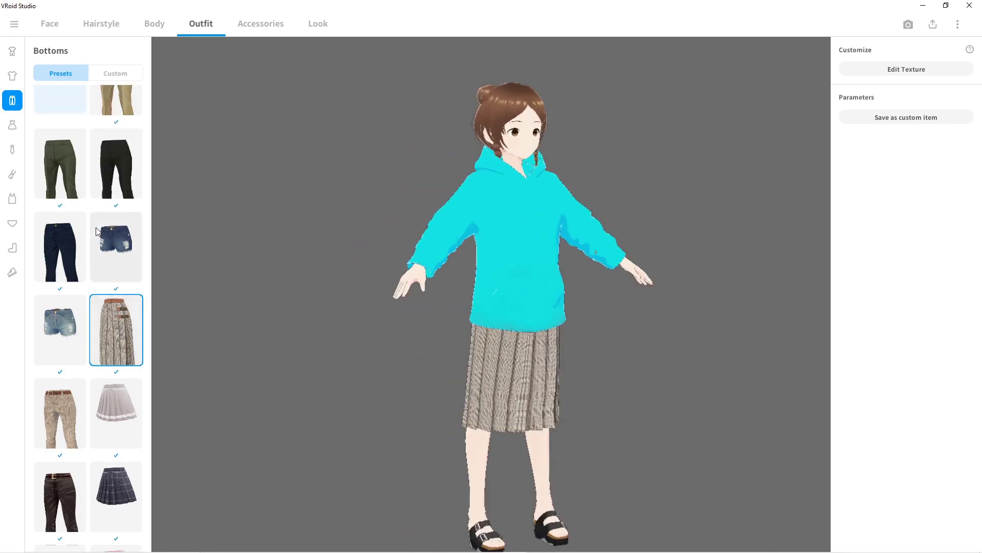
Dress the character in the cream dress with the tied light-blue shirt
left_click(11, 128)
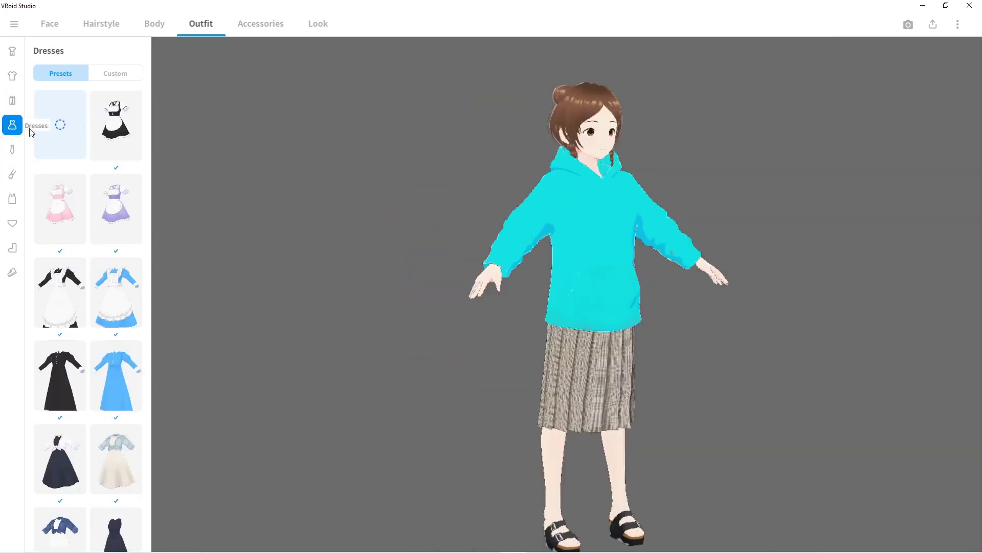
scroll(121, 247, "down", 2)
scroll(120, 266, "down", 1)
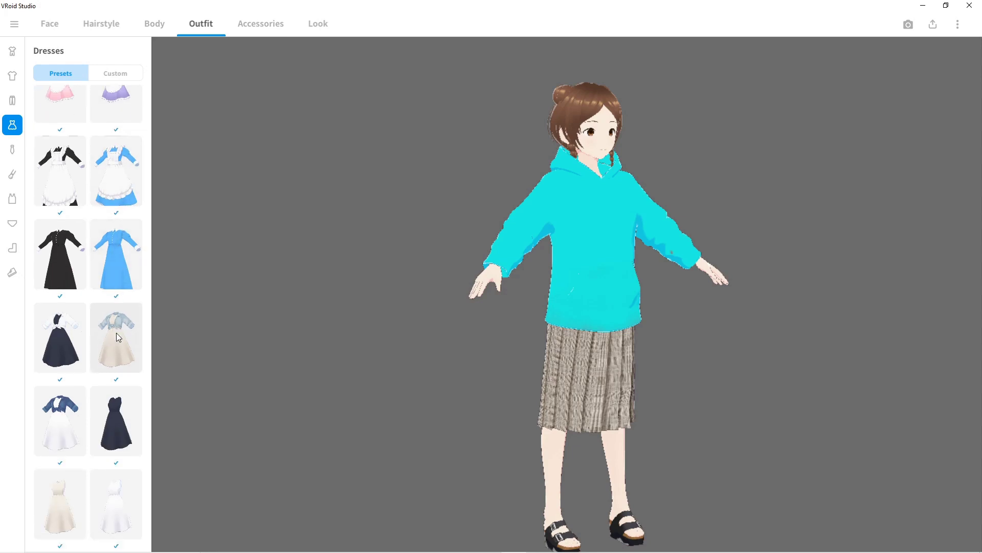
left_click(116, 352)
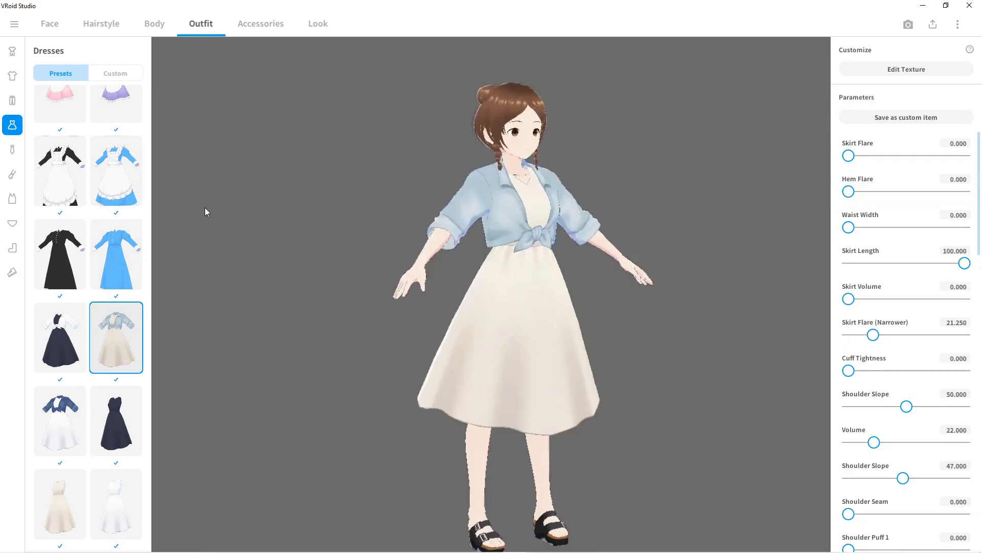
mouse_move(395, 224)
left_mouse_down()
mouse_move(364, 219)
mouse_move(384, 222)
left_mouse_up()
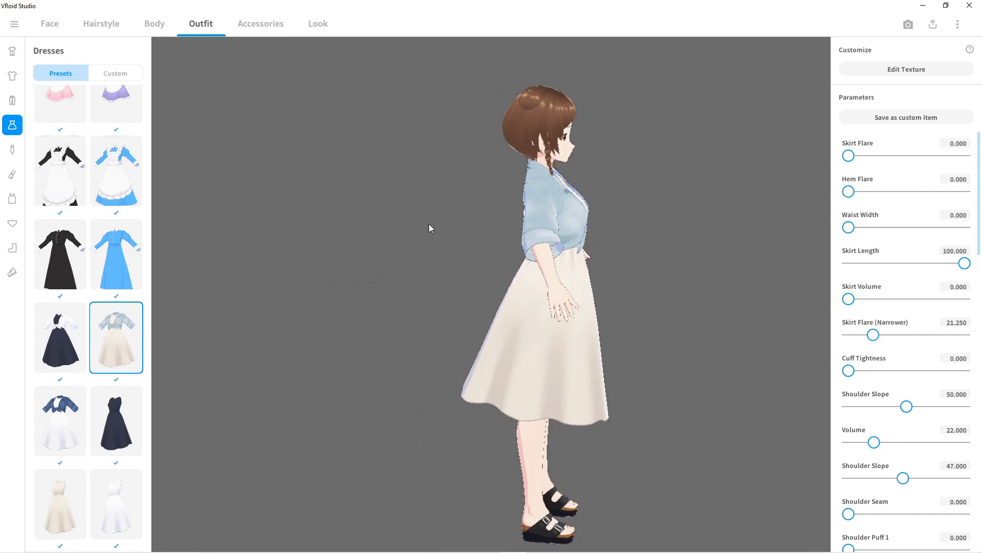
right_click_drag(428, 224, 392, 224)
Browse the neck, arm, inner top, inner bottom, socks and shoes presets, then go to Accessories
left_click(13, 150)
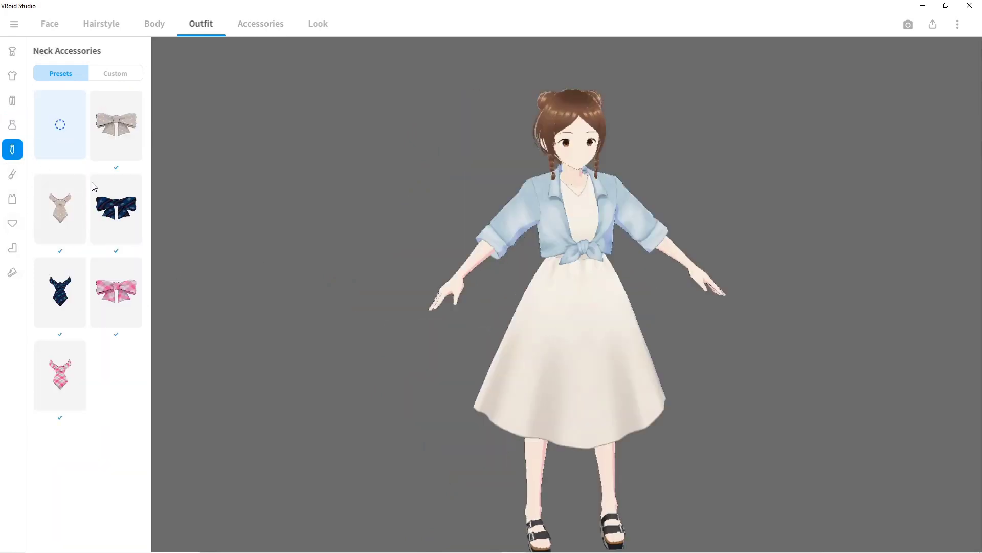
left_click(13, 175)
left_click(16, 203)
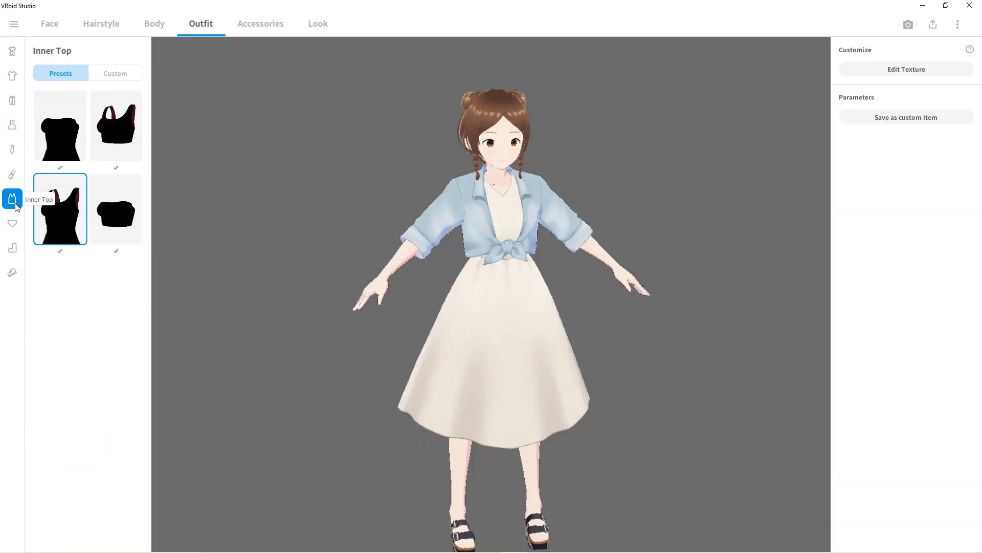
left_click(15, 230)
left_click(14, 249)
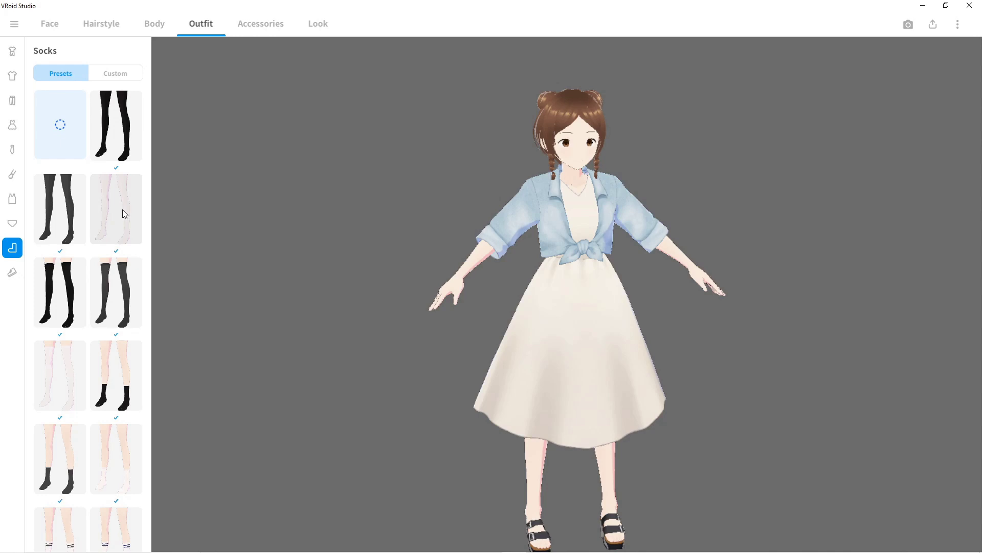
scroll(122, 213, "down", 4)
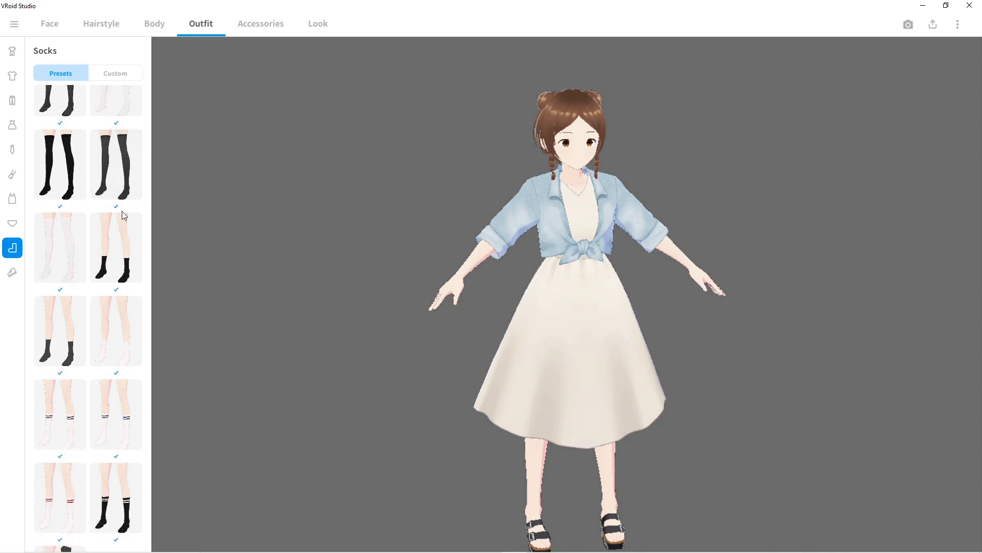
left_click(12, 272)
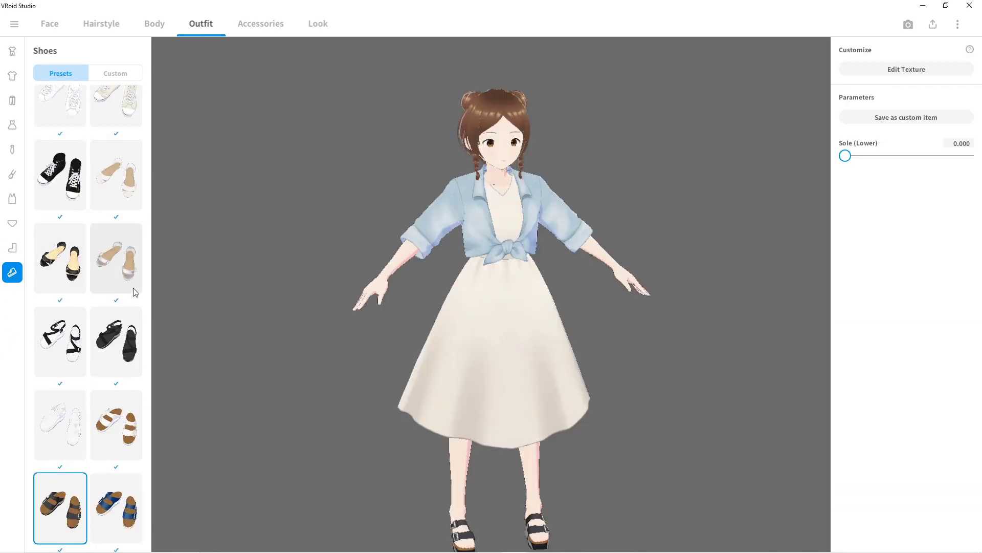
scroll(101, 307, "down", 5)
scroll(100, 304, "up", 3)
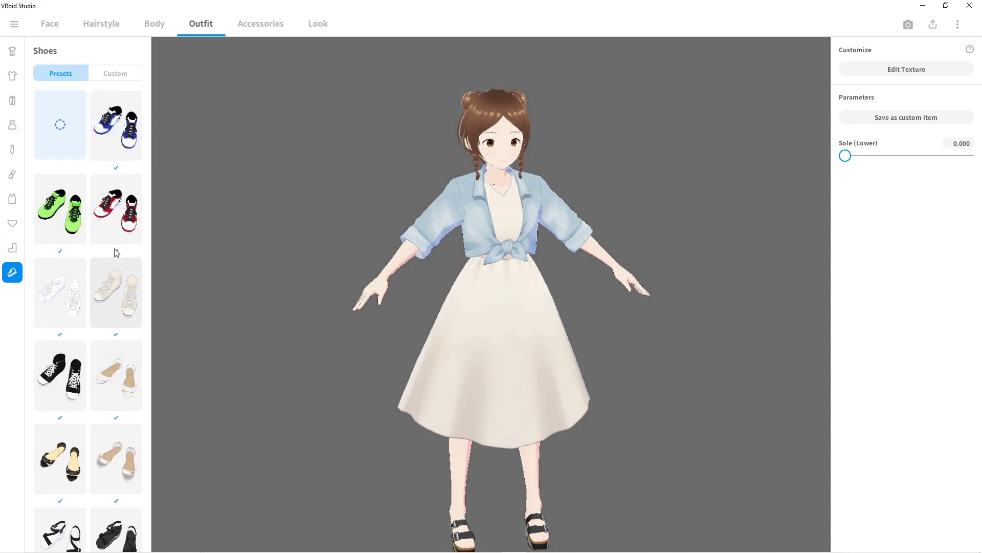
left_click(271, 25)
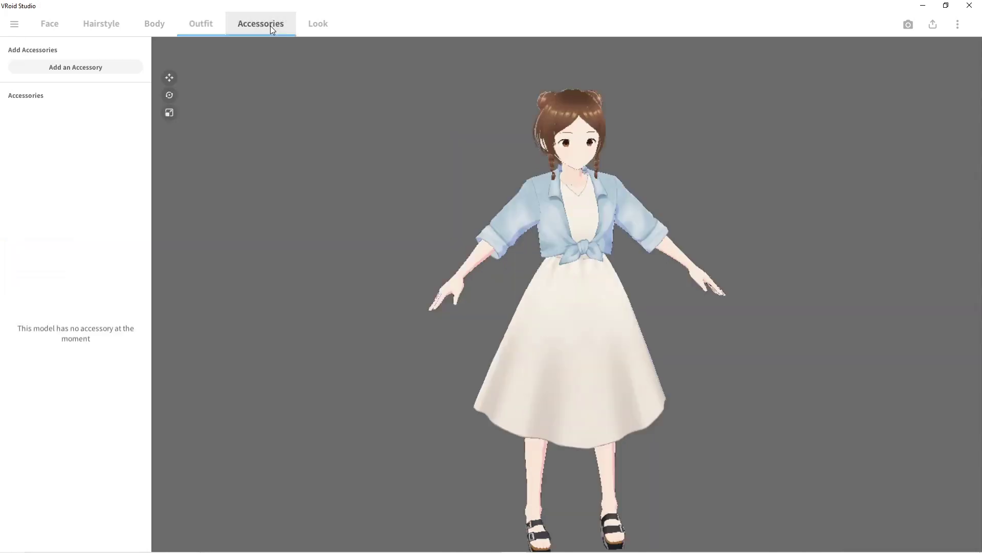
Add the Cat Ears accessory, then remove it again
left_click(95, 70)
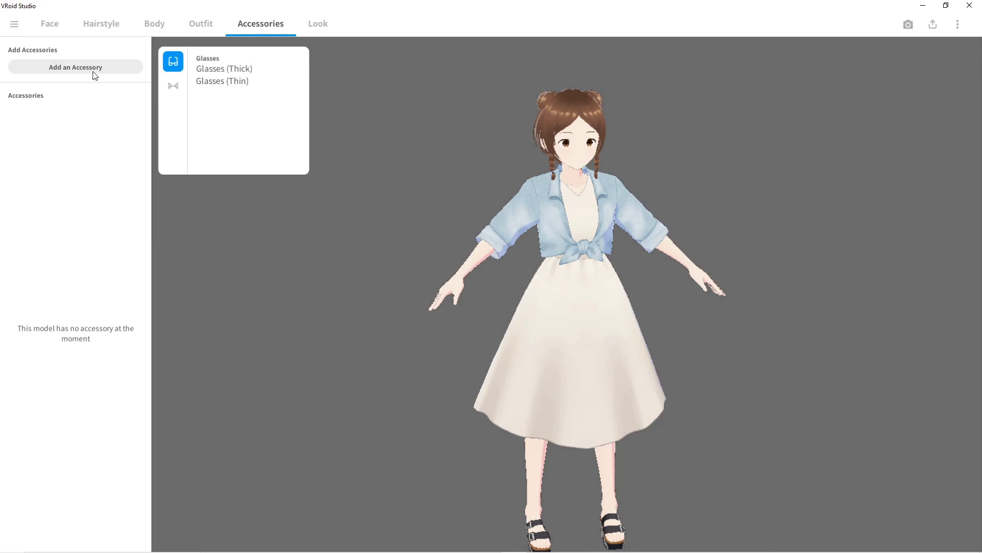
left_click(173, 87)
left_click(212, 70)
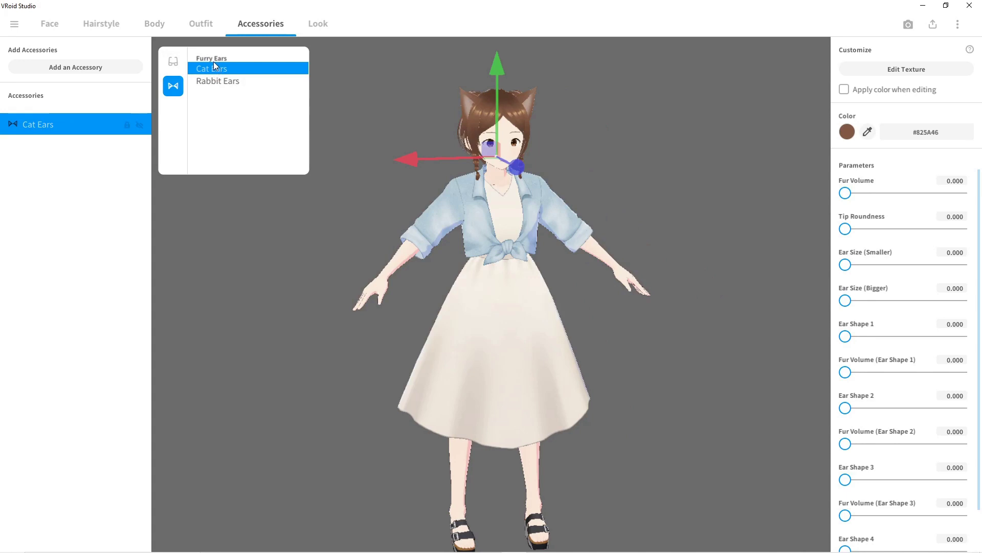
left_click(174, 62)
left_click(175, 86)
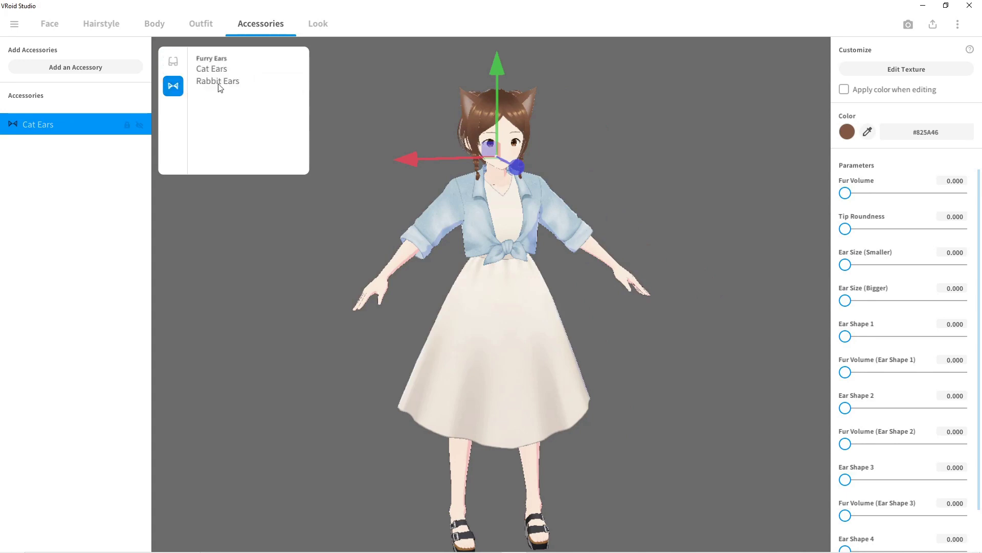
left_click(28, 128)
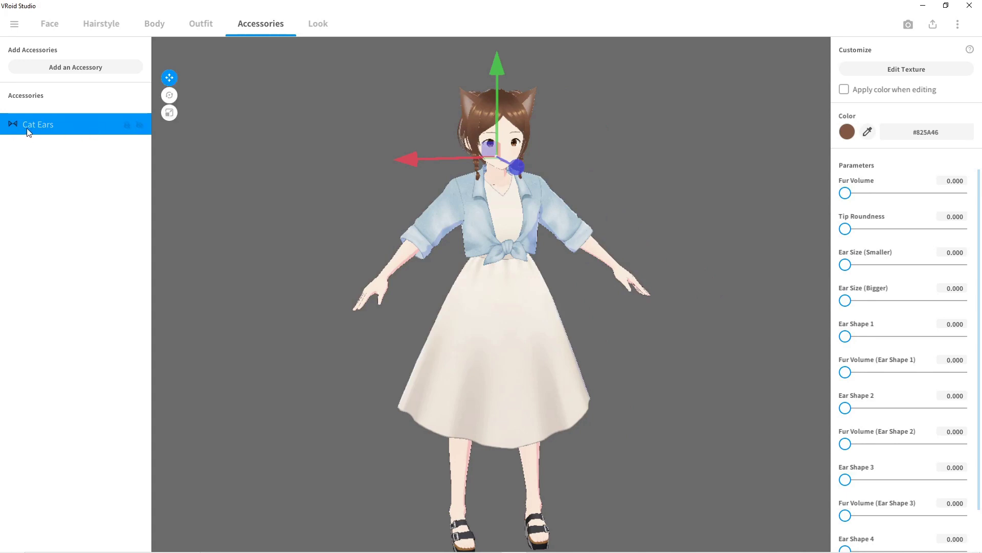
right_click(46, 127)
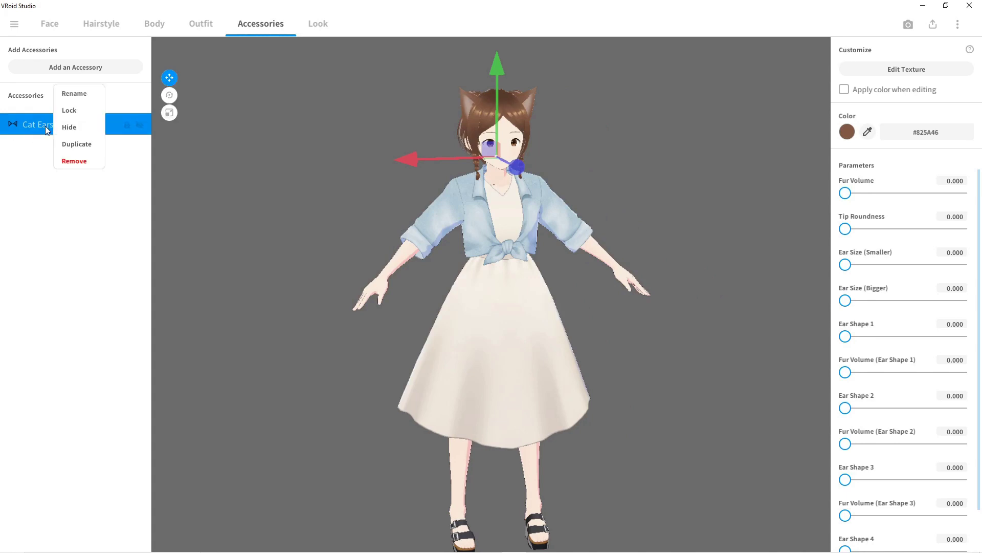
left_click(74, 161)
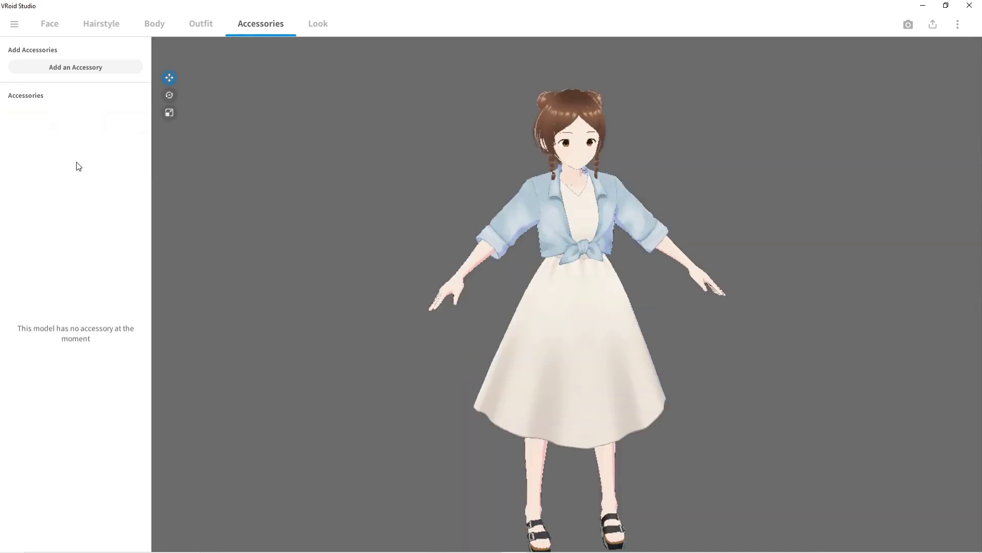
Add the Glasses (Thin) accessory with black frames
left_click(103, 67)
scroll(225, 72, "down", 3)
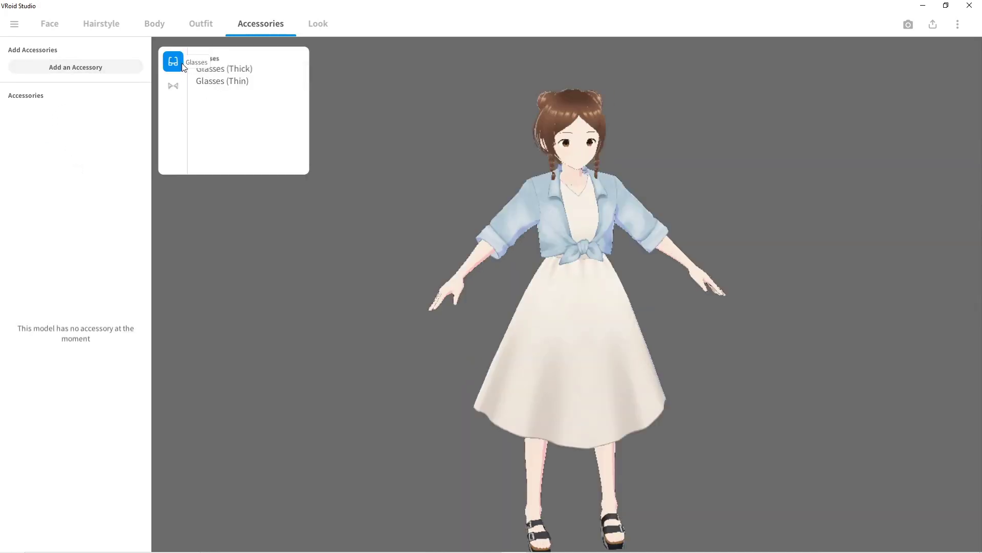
left_click(225, 81)
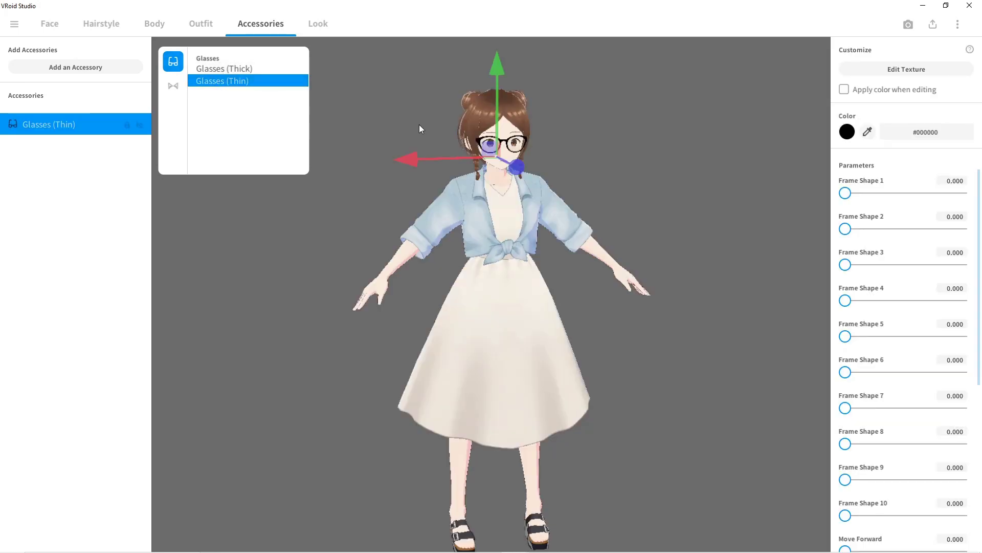
left_click(429, 135)
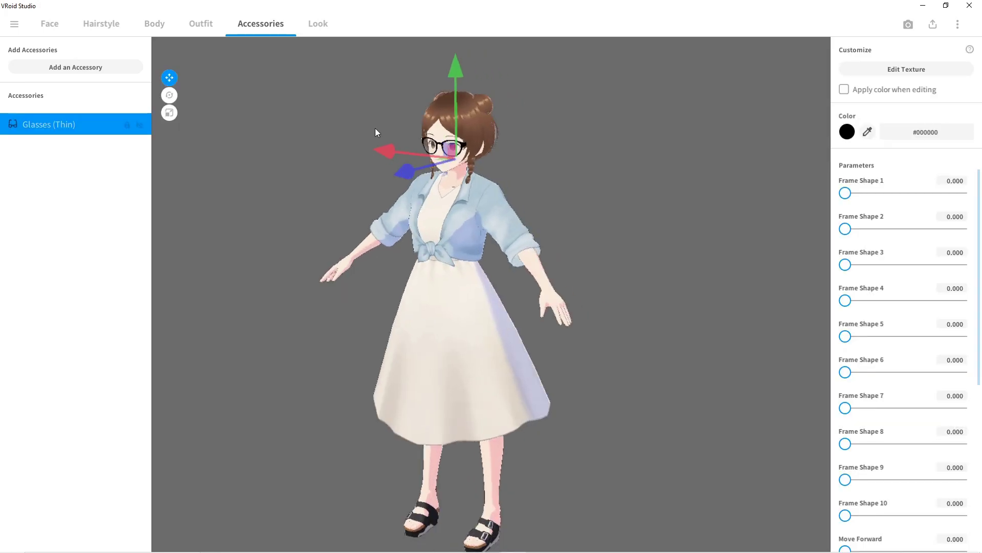
left_click(328, 30)
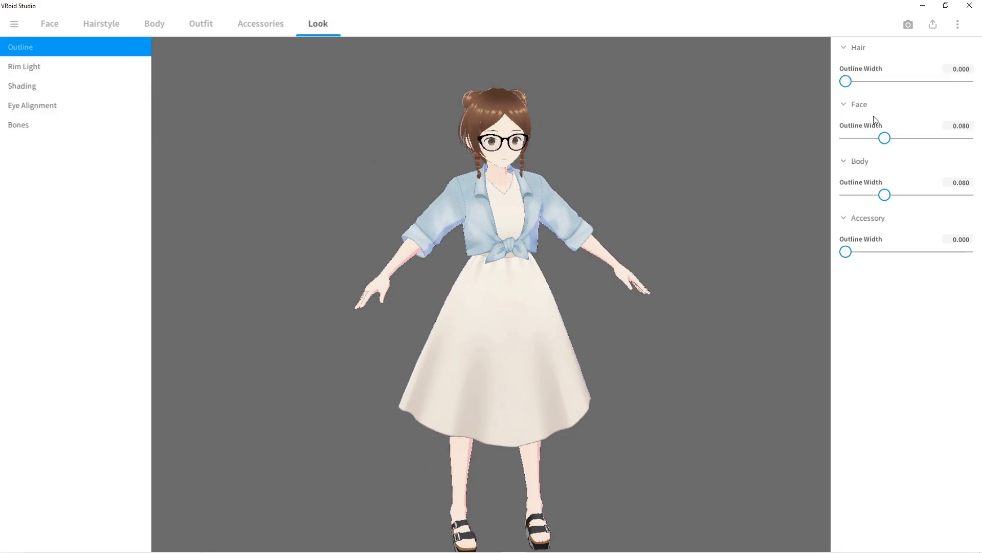
Set hair, face and body outline widths to about 0.25, keeping accessory outline at 0
left_click_drag(846, 82, 968, 95)
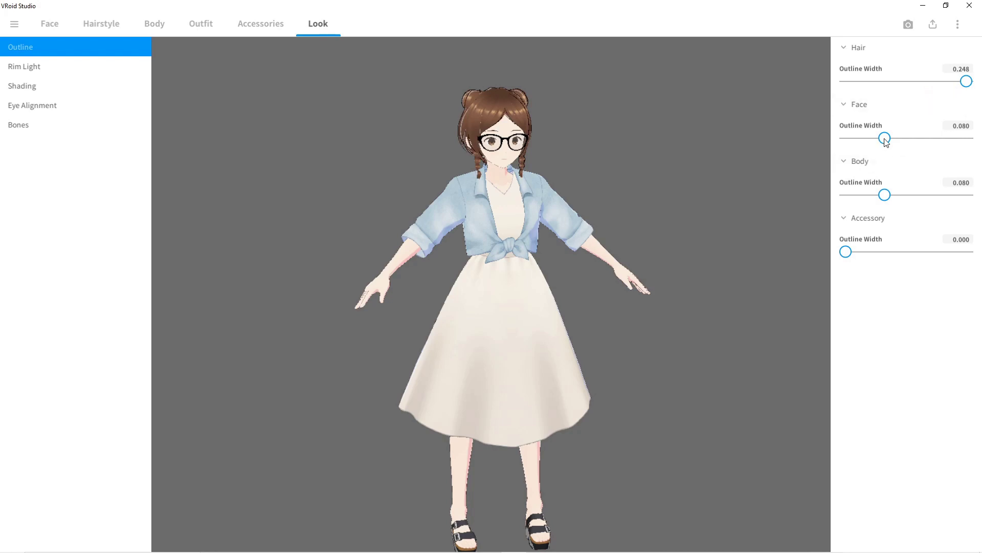
left_click_drag(884, 138, 968, 139)
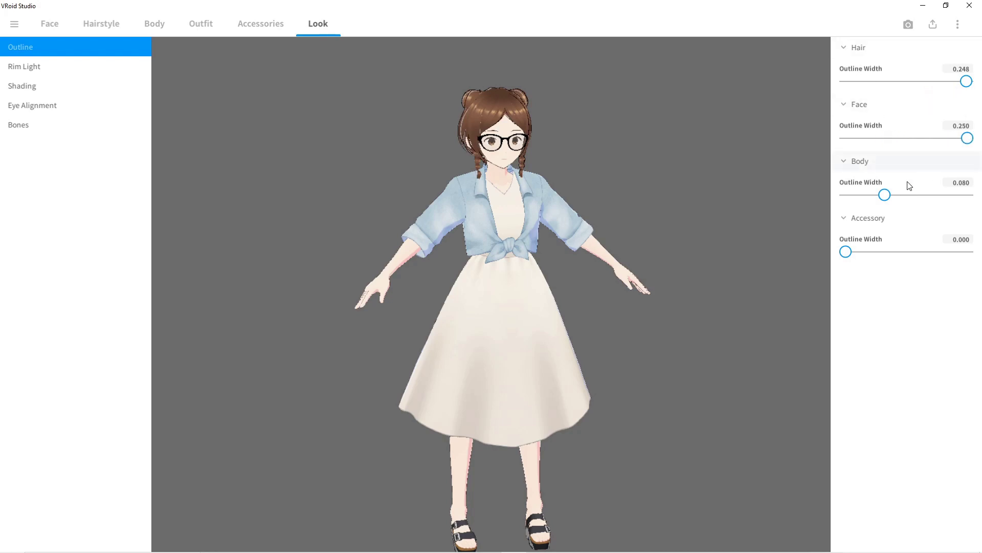
left_click_drag(885, 195, 838, 201)
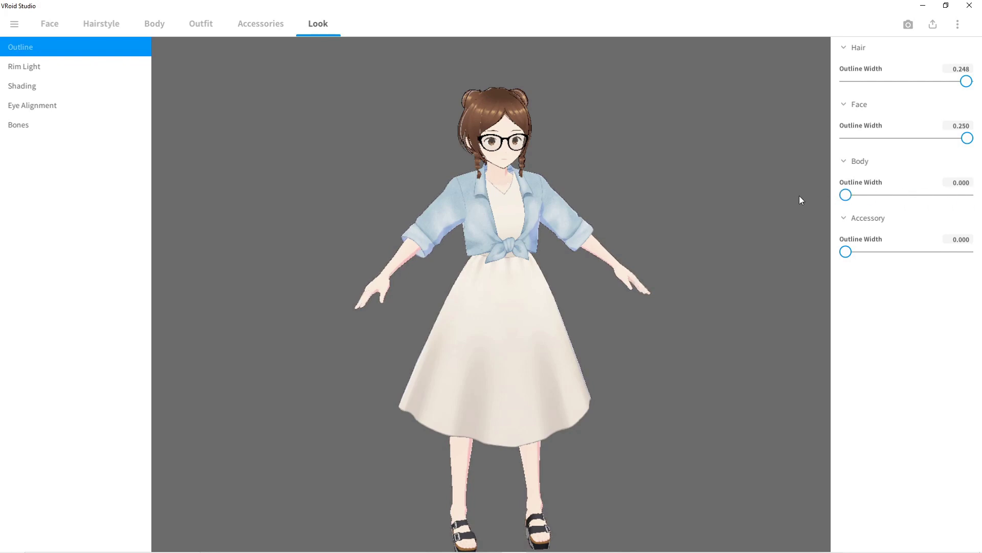
left_click_drag(951, 195, 977, 195)
mouse_move(788, 193)
left_mouse_down()
mouse_move(708, 189)
mouse_move(778, 198)
left_mouse_up()
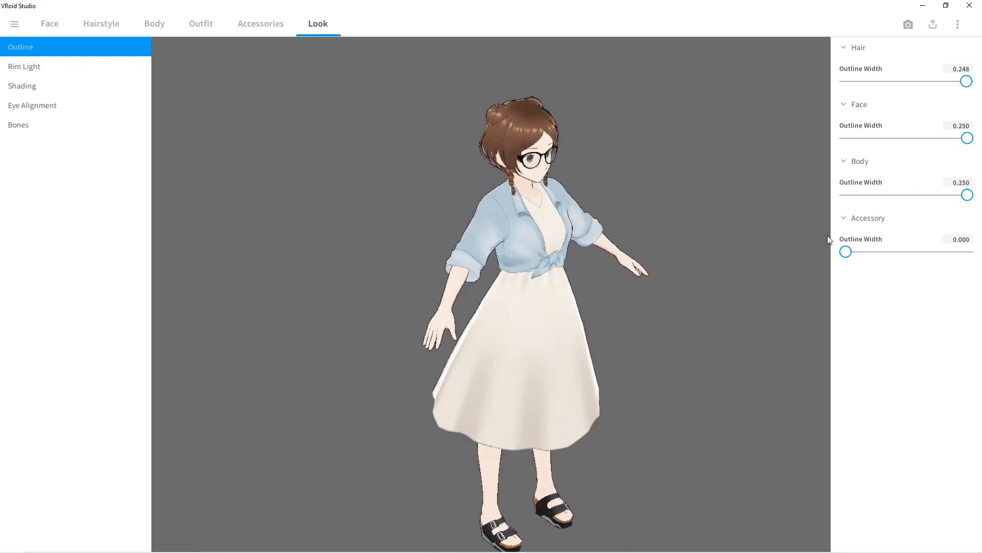
mouse_move(848, 251)
left_mouse_down()
mouse_move(967, 252)
mouse_move(846, 252)
left_mouse_up()
left_click(106, 25)
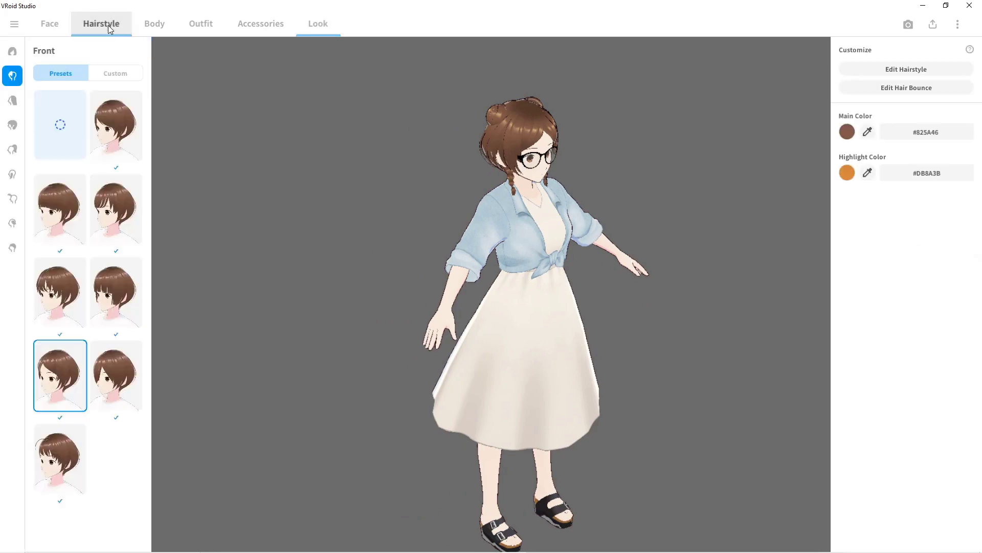
Review the brown bun-and-braid hairstyle from front and back after a brief look at Body
left_click(164, 26)
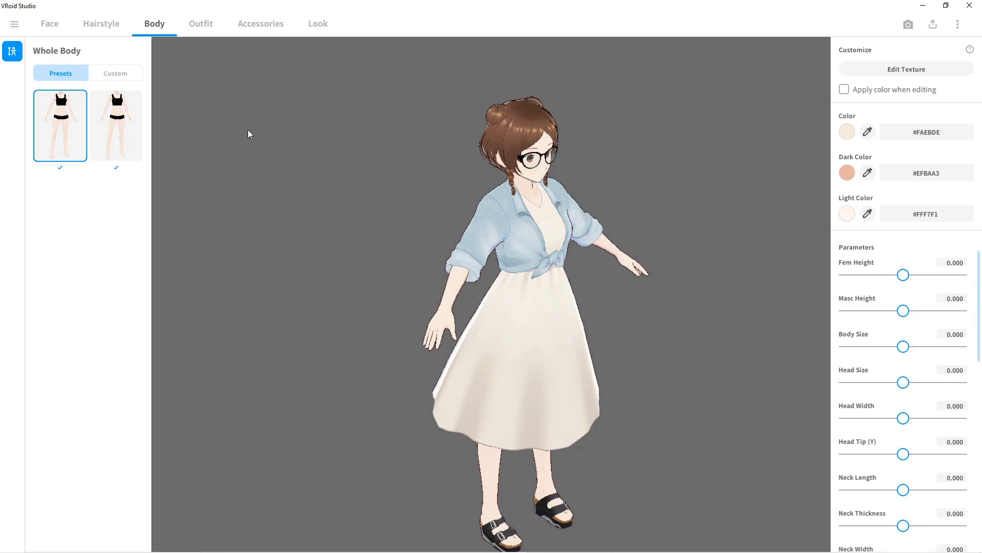
left_click(108, 32)
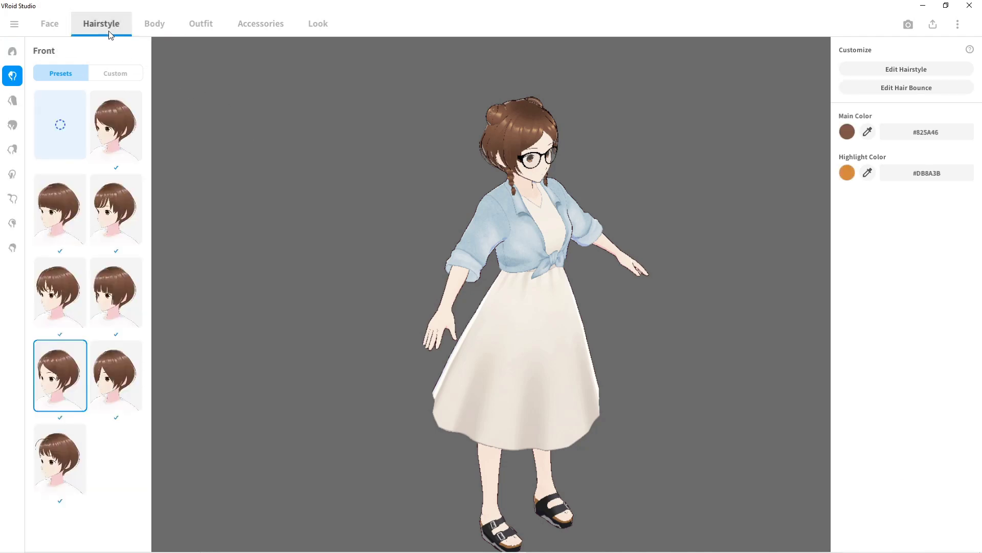
right_click_drag(444, 226, 413, 210)
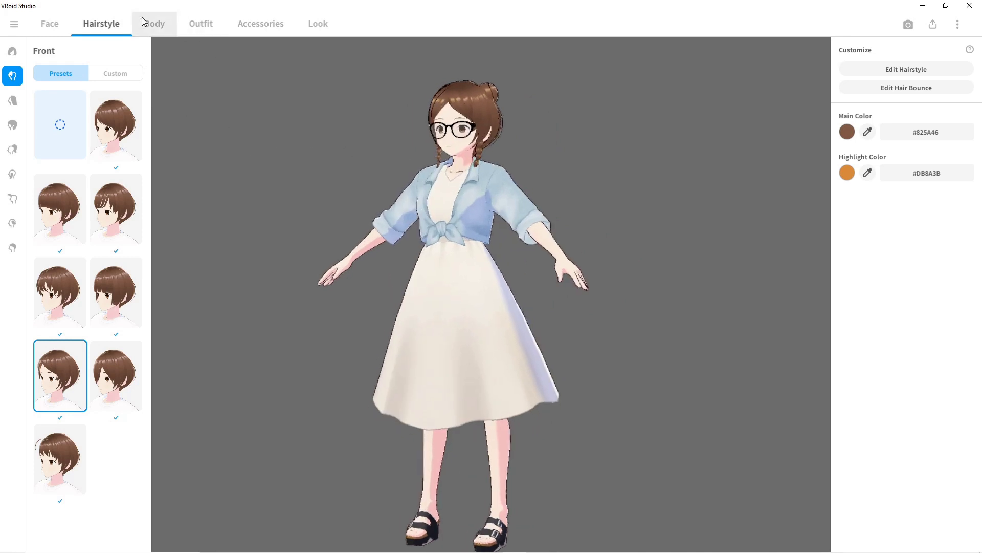
right_click_drag(258, 173, 333, 188)
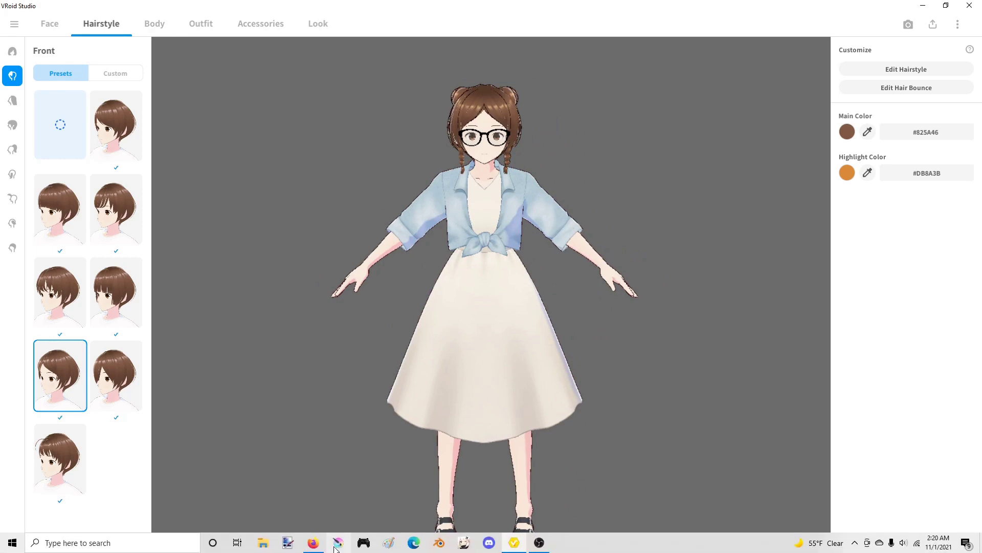
Open the Vroid Studio to Unreal Engine 4 tutorial from YouTube history and read its full description
left_click(335, 546)
left_click(287, 38)
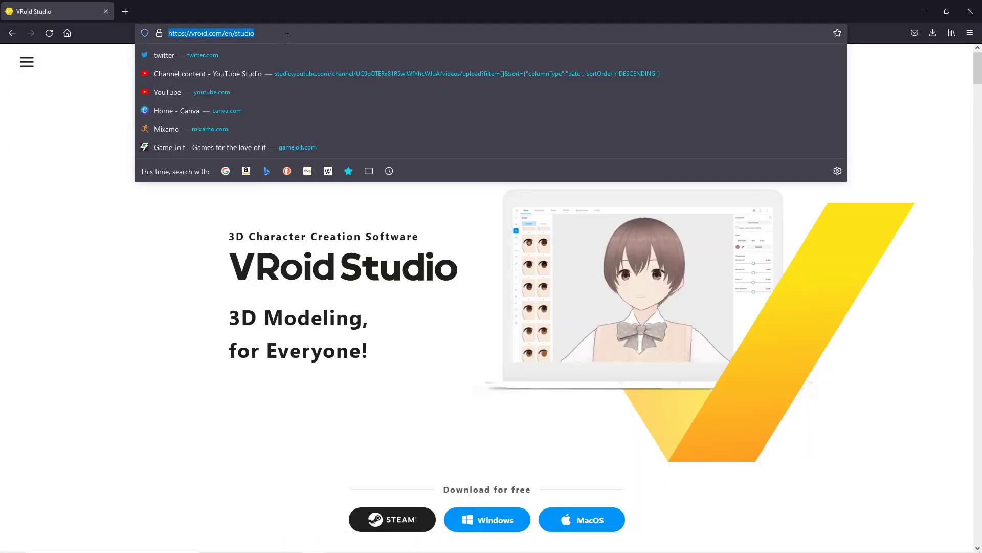
left_click(194, 97)
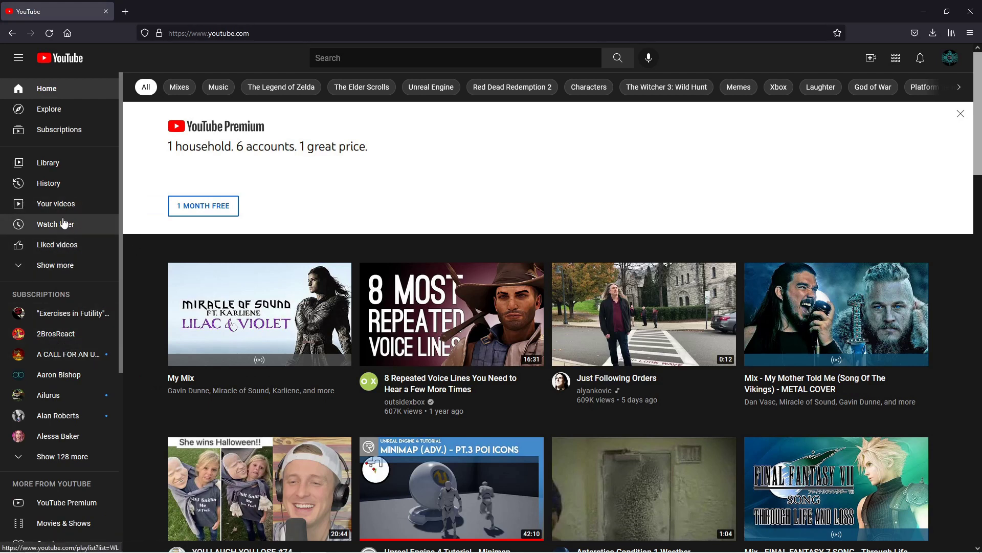
left_click(56, 184)
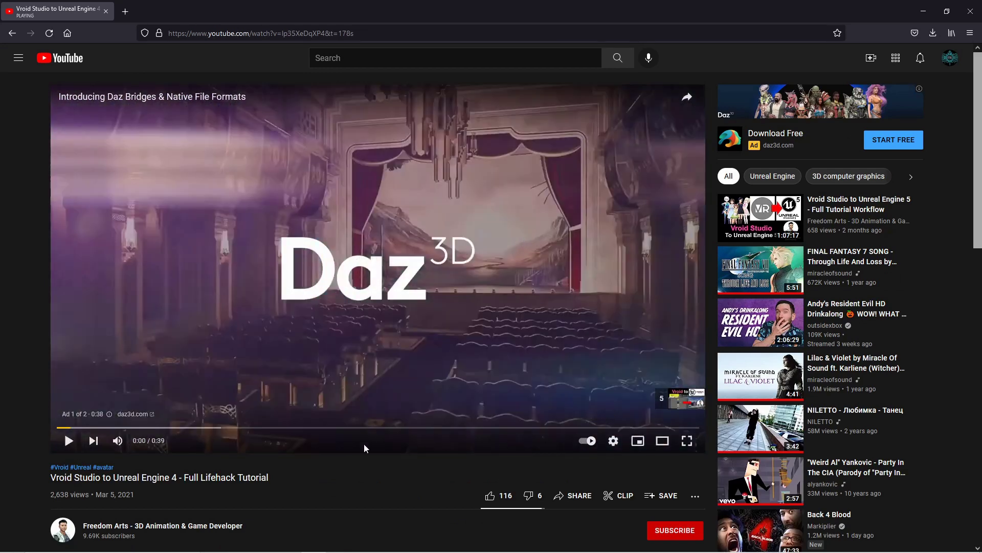
scroll(200, 417, "down", 5)
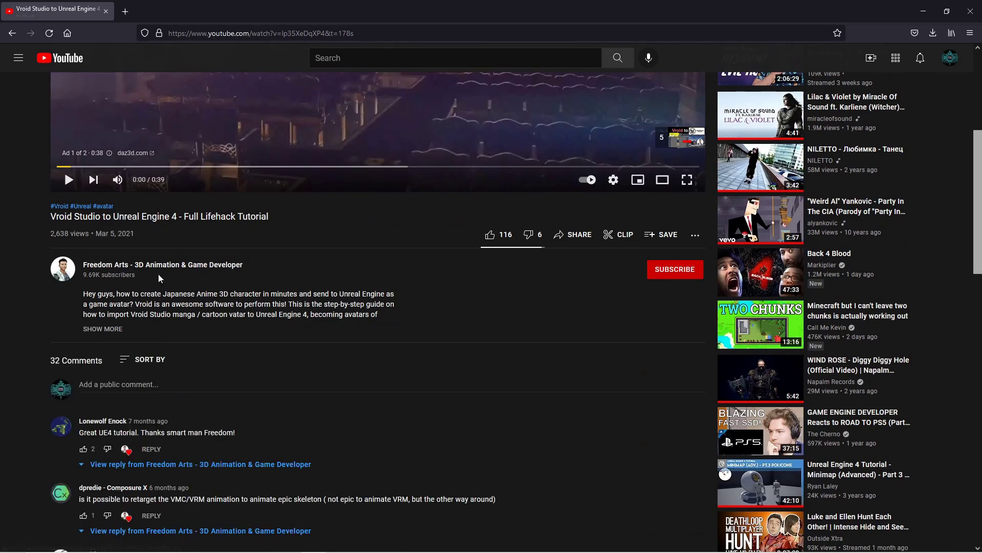
left_click(103, 329)
scroll(201, 351, "down", 2)
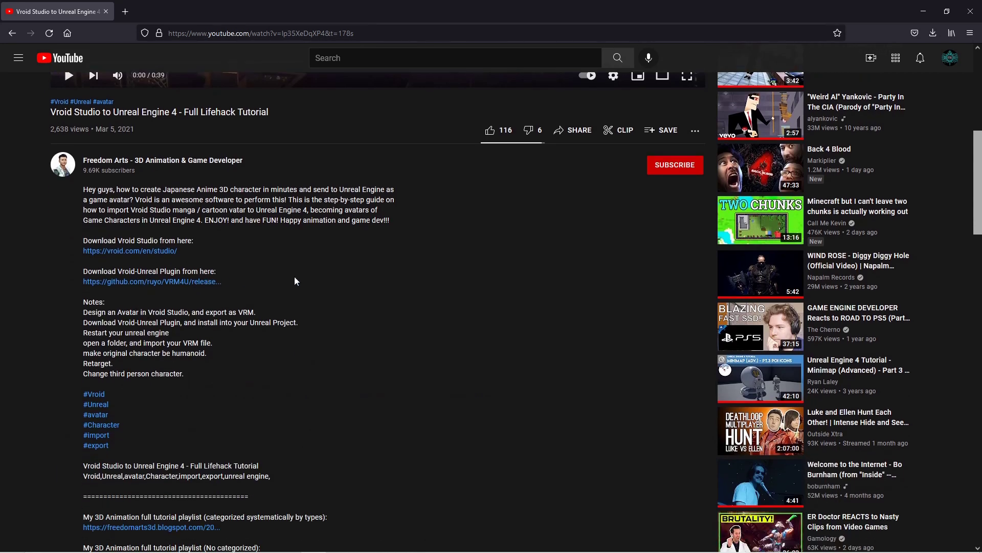
scroll(318, 307, "up", 6)
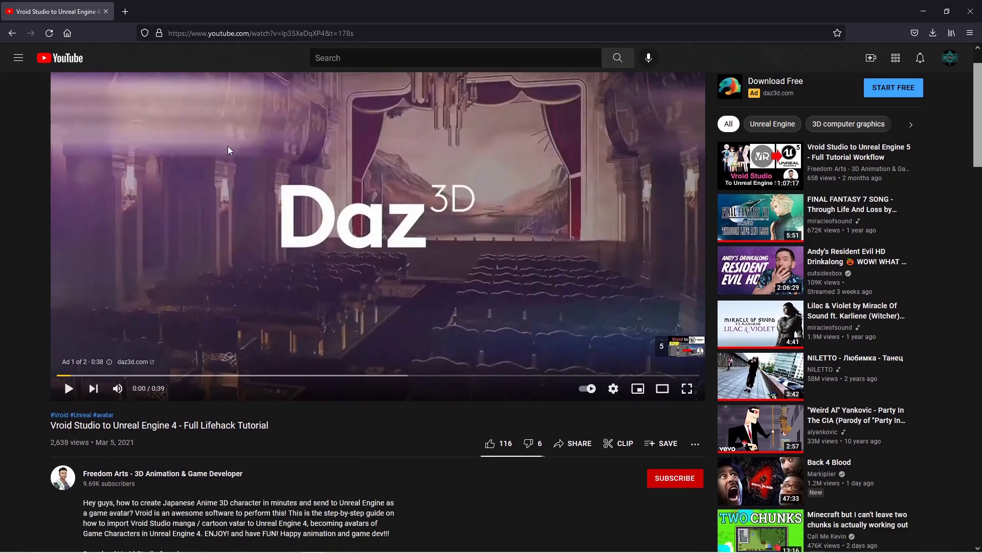
scroll(235, 123, "up", 1)
Back in VRoid Studio, apply a Face eye set preset after trying the star-highlight one
left_click(923, 12)
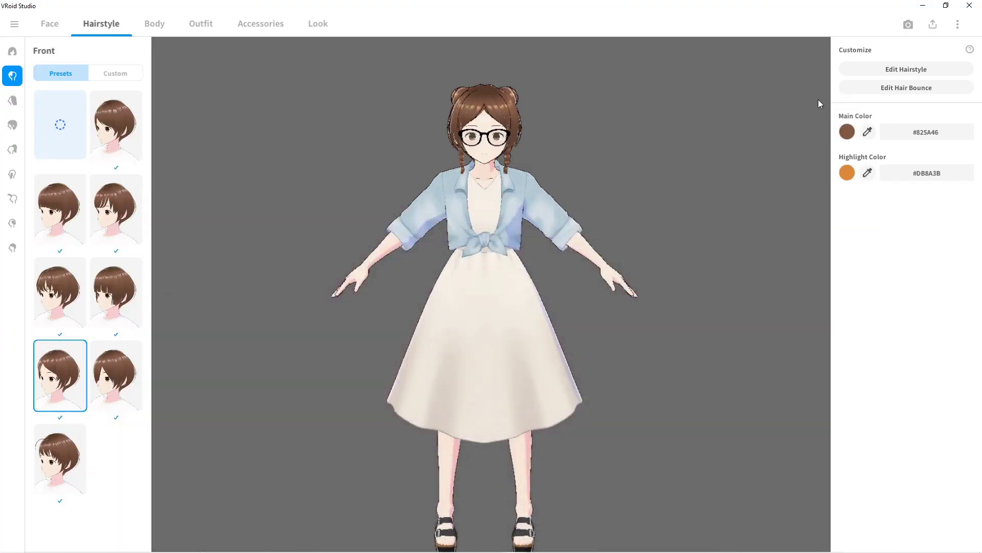
left_click(59, 29)
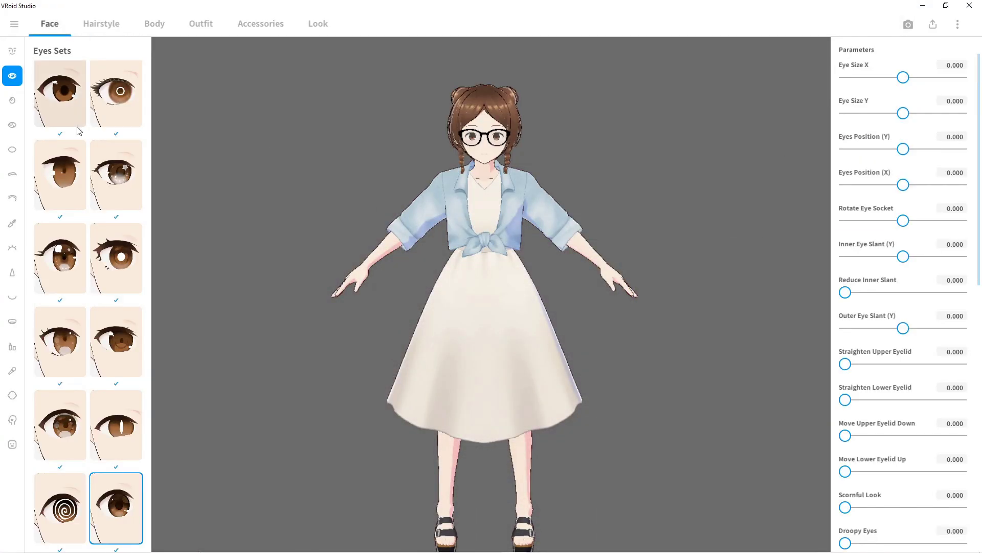
scroll(474, 122, "up", 5)
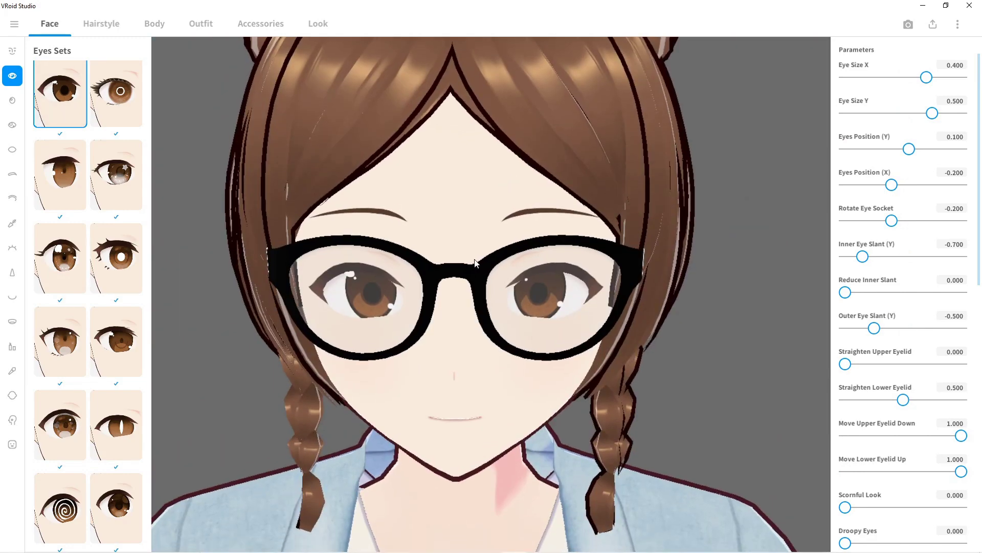
scroll(434, 276, "up", 3)
left_click(112, 187)
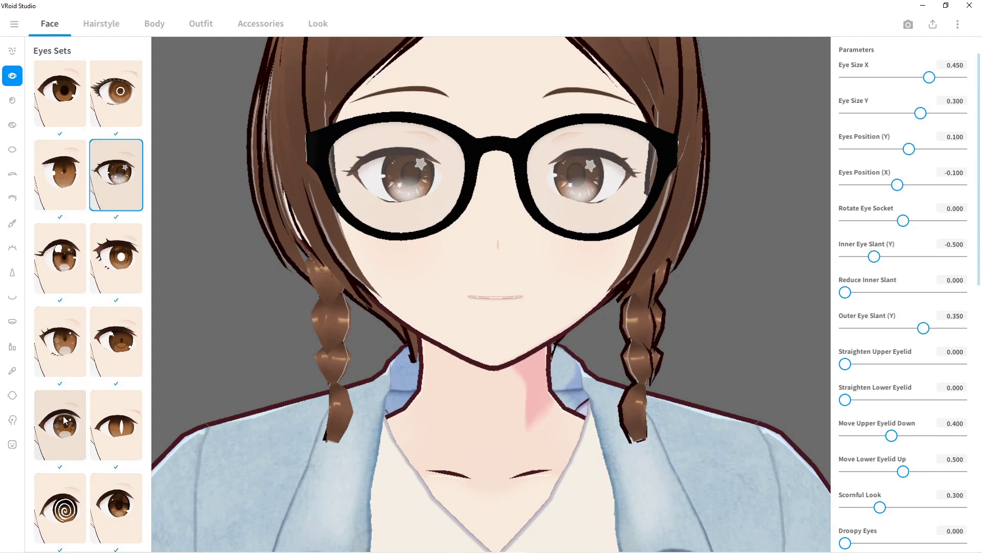
left_click(81, 270)
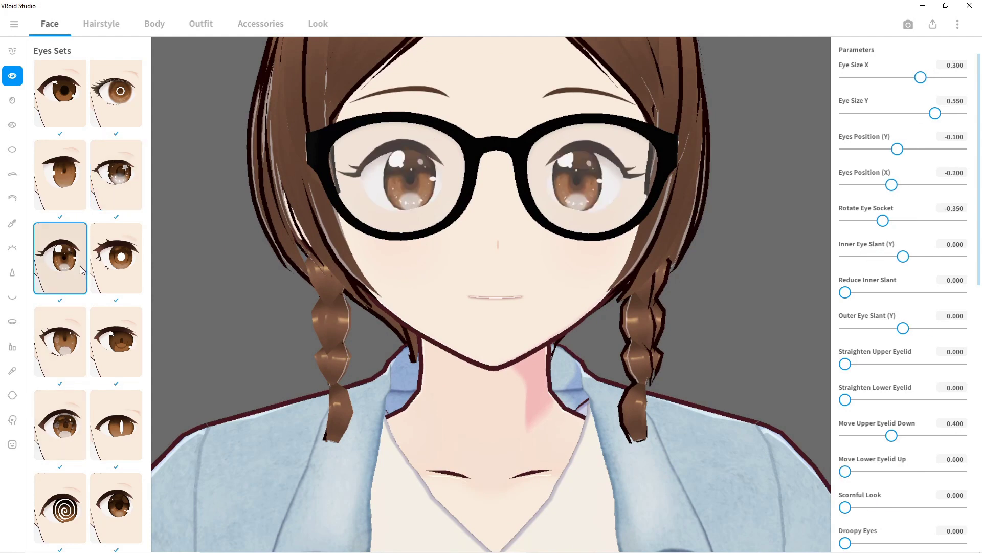
Choose a plain brown iris preset
left_click(12, 100)
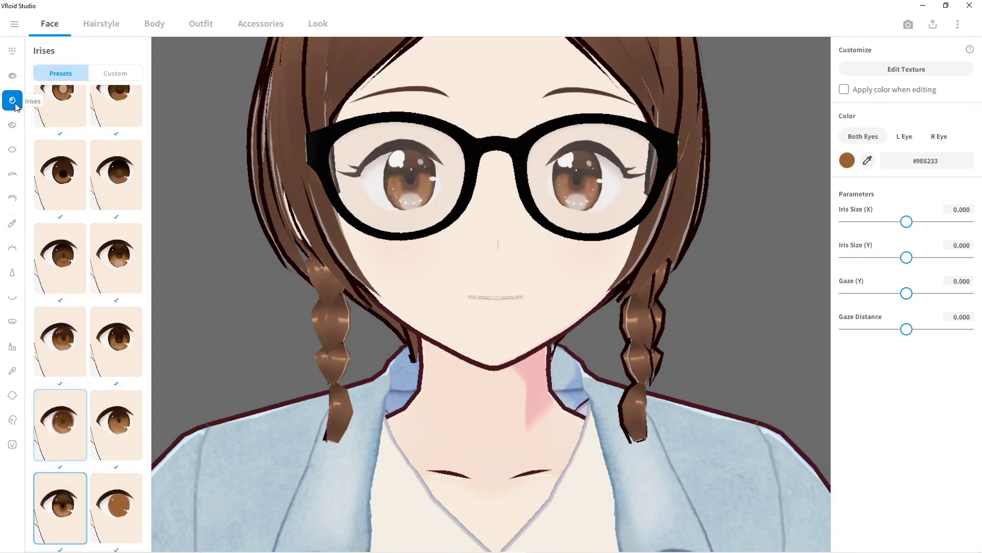
scroll(91, 225, "down", 1)
left_click(114, 409)
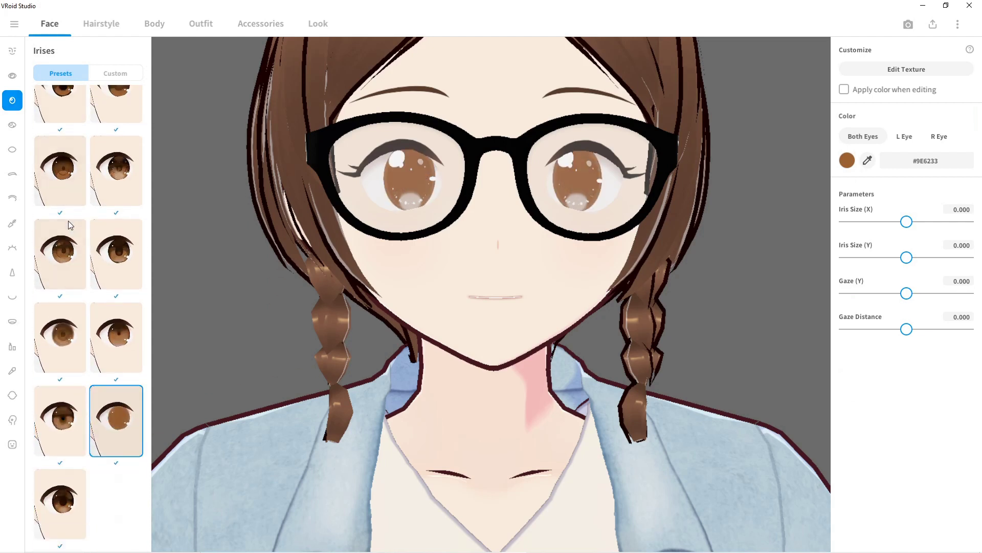
scroll(87, 282, "up", 3)
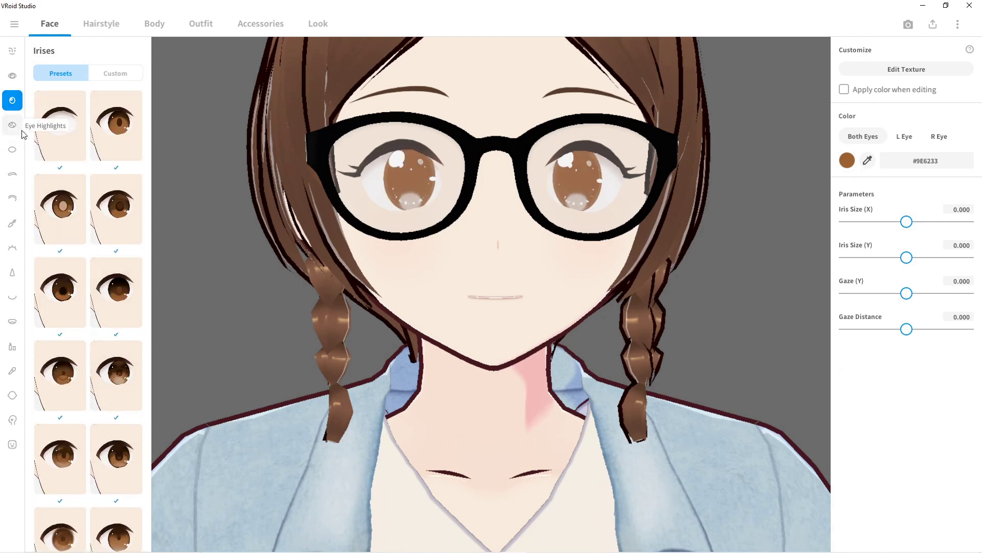
scroll(98, 256, "down", 4)
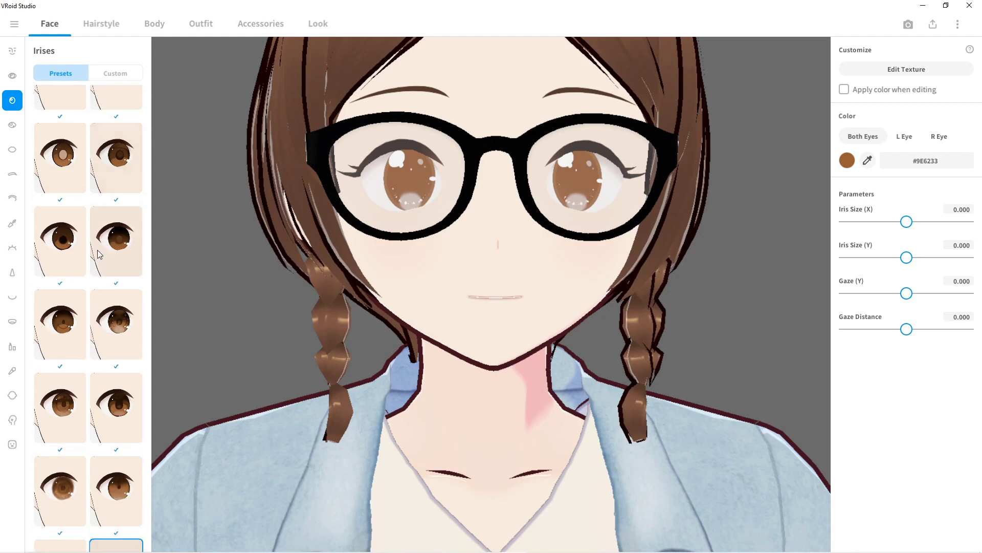
Give the eyes slit-shaped highlights and switch to a different brown #9E6233 iris
left_click(12, 125)
scroll(116, 207, "down", 5)
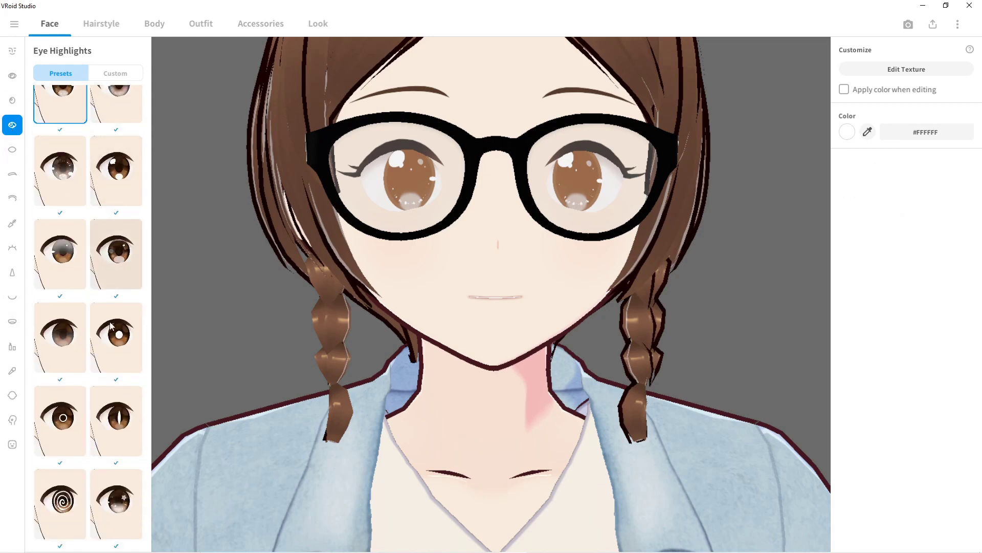
left_click(116, 419)
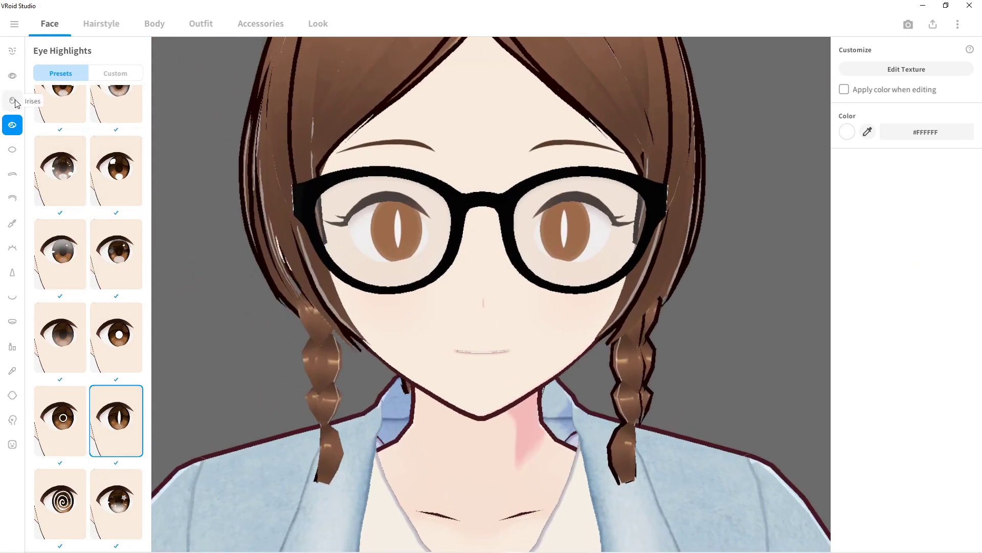
left_click(12, 100)
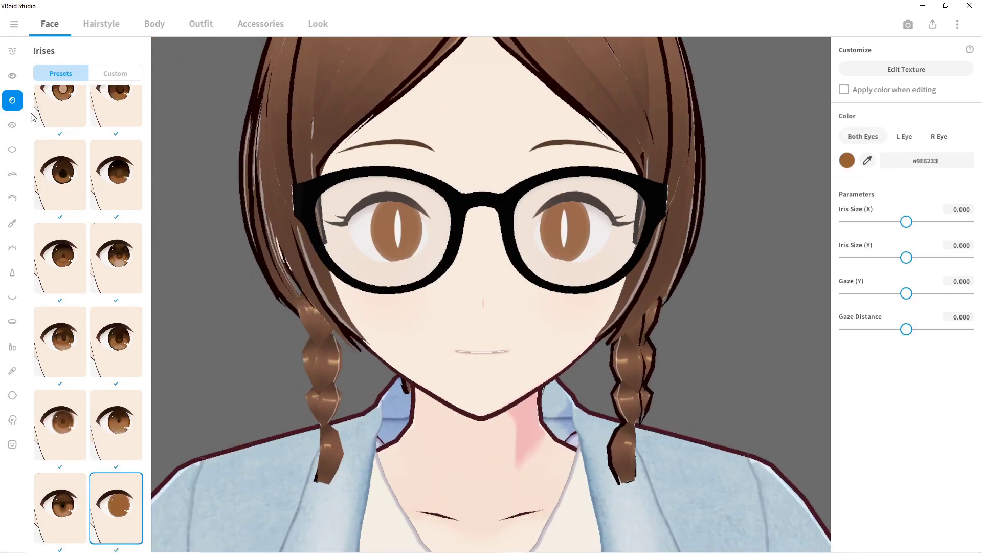
scroll(76, 234, "down", 1)
left_click(55, 309)
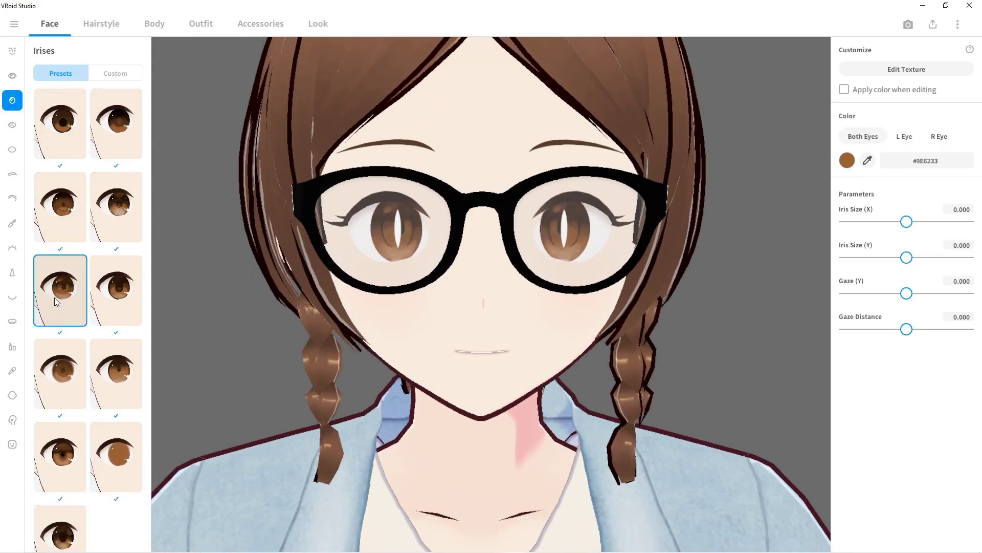
Apply the top-right mouth preset and test Shark Teeth, leaving every mouth parameter at 0
left_click(17, 299)
left_click(119, 197)
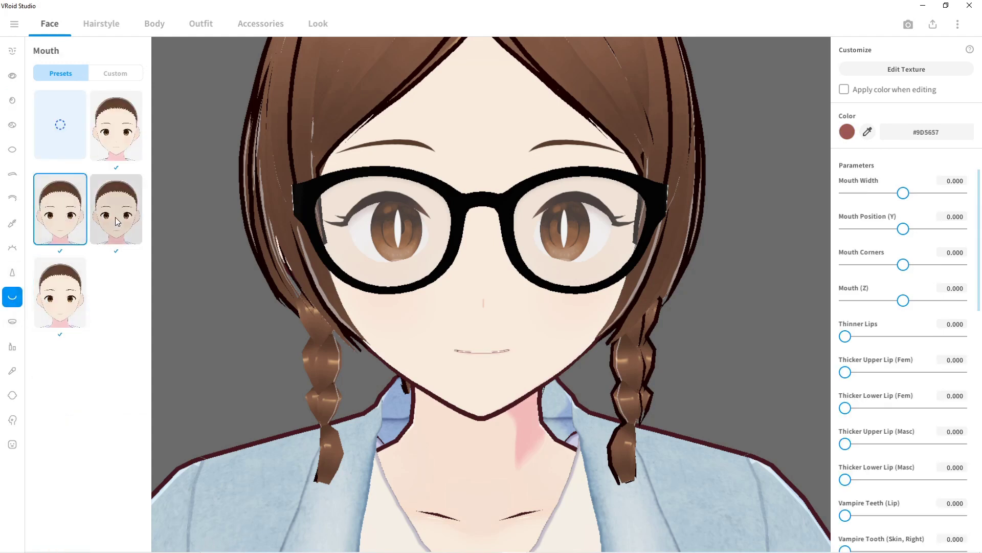
left_click(122, 152)
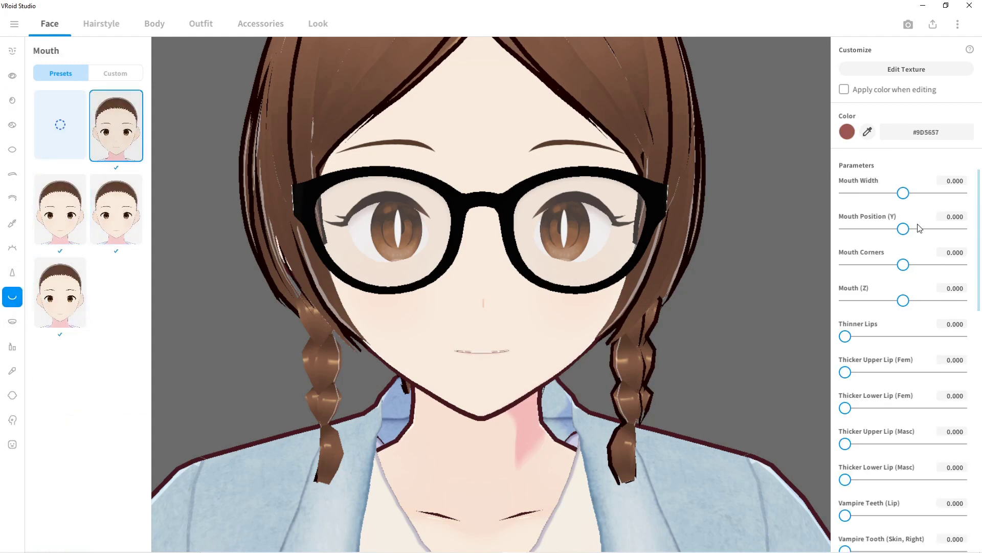
scroll(900, 266, "down", 15)
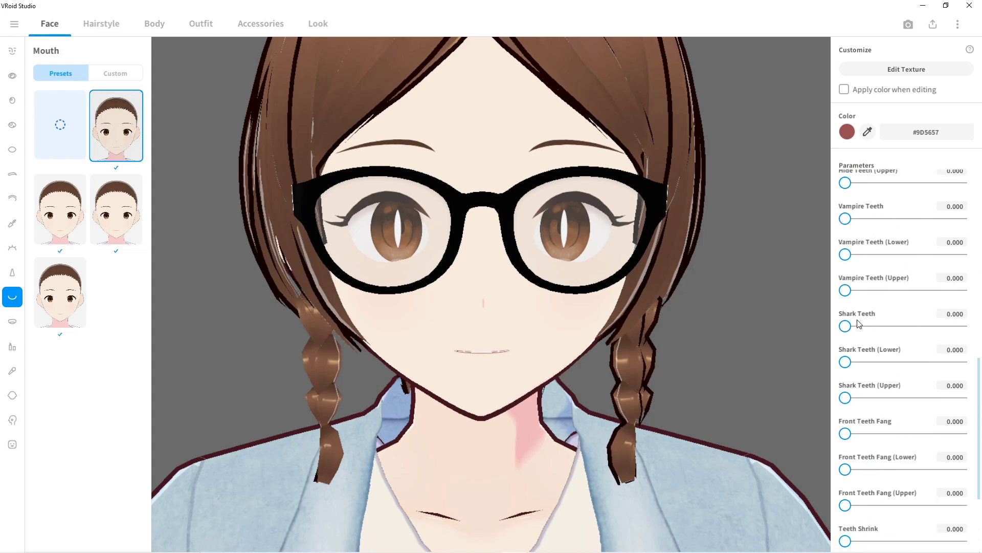
mouse_move(849, 327)
left_mouse_down()
mouse_move(923, 329)
mouse_move(839, 335)
left_mouse_up()
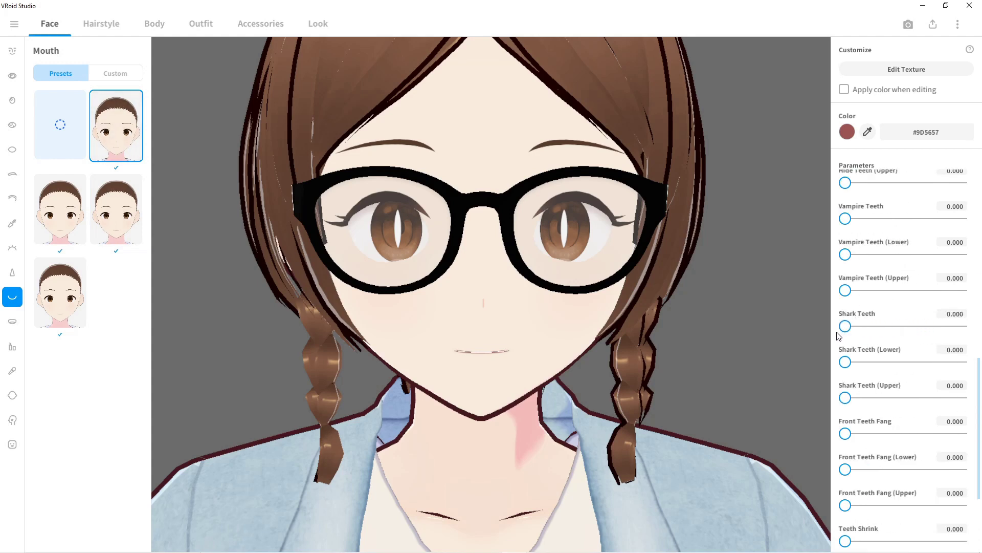
scroll(864, 291, "up", 3)
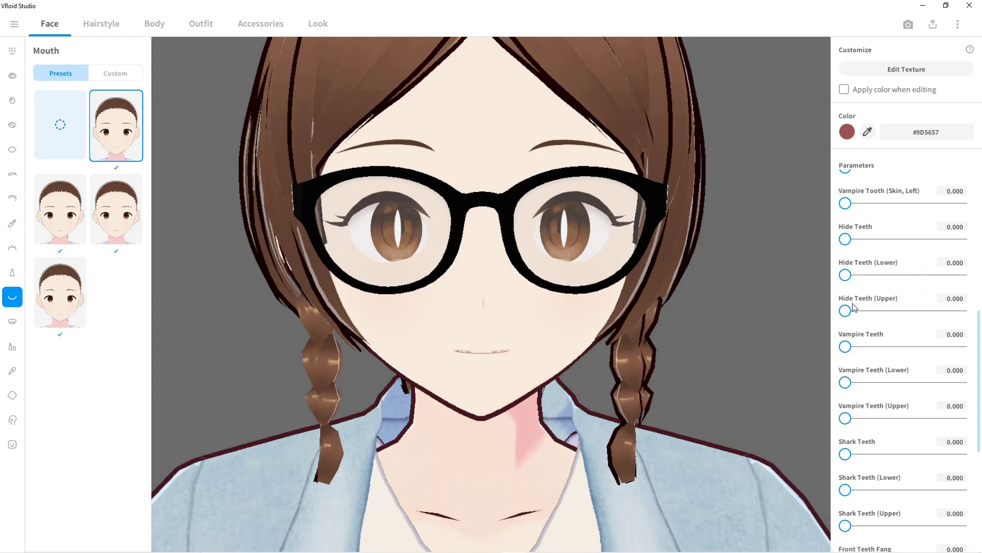
scroll(855, 305, "up", 8)
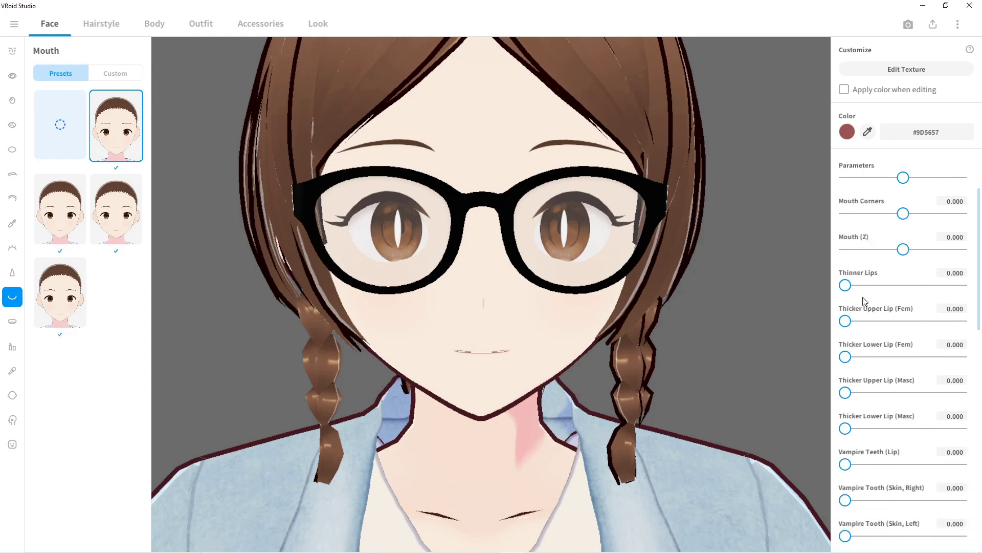
scroll(863, 297, "up", 2)
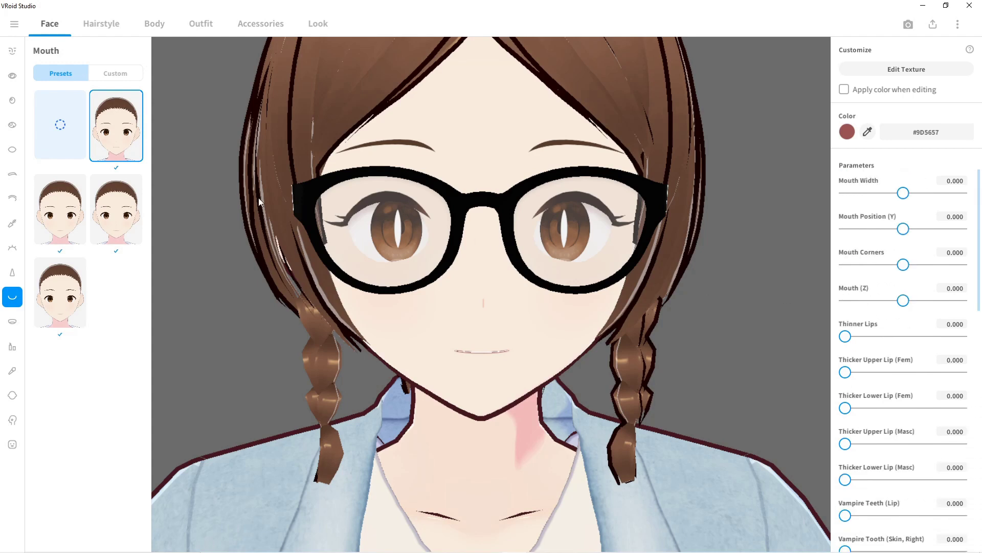
Apply the second-row left lips preset and colour the lips bright red #EC1D0B
left_click(13, 322)
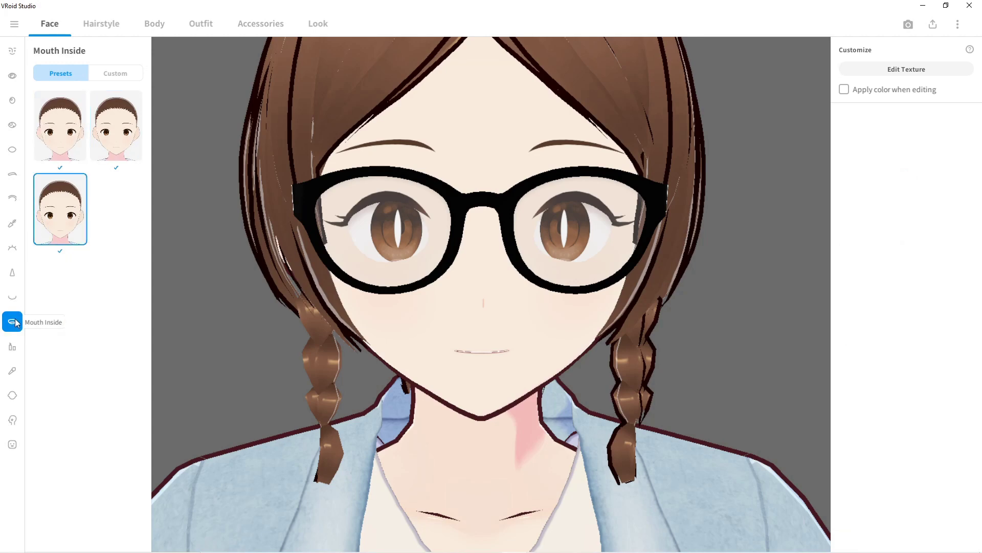
left_click(15, 352)
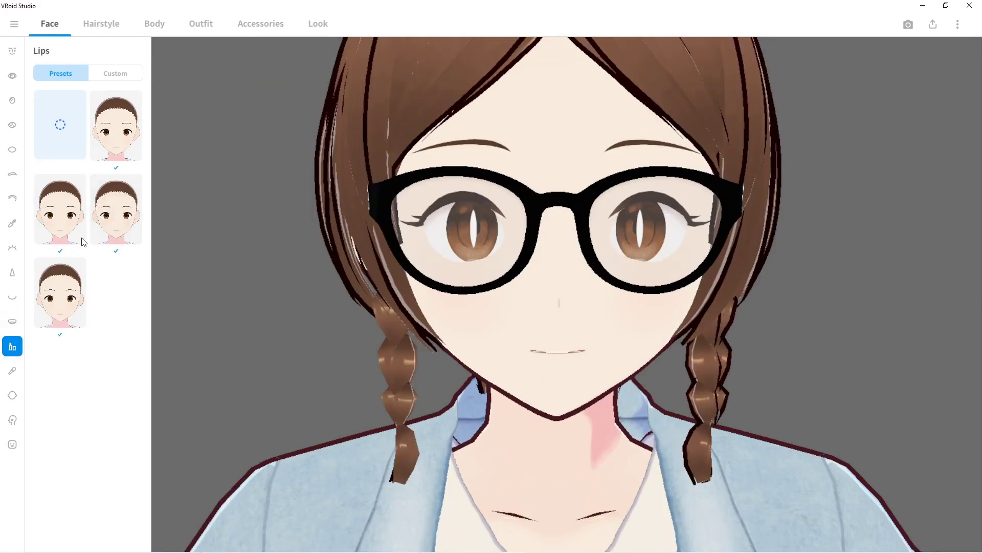
left_click(117, 221)
left_click(60, 222)
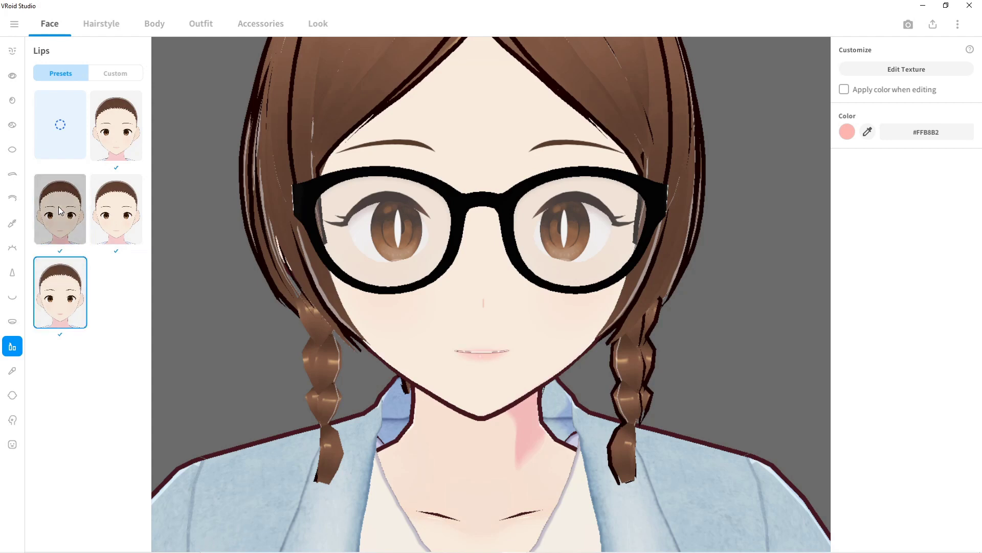
left_click(847, 132)
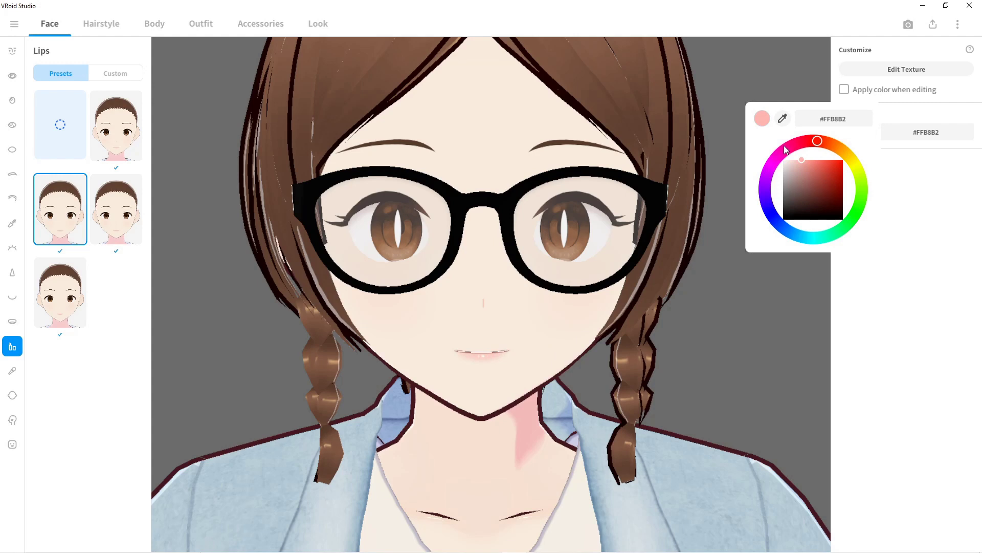
left_click_drag(807, 157, 840, 165)
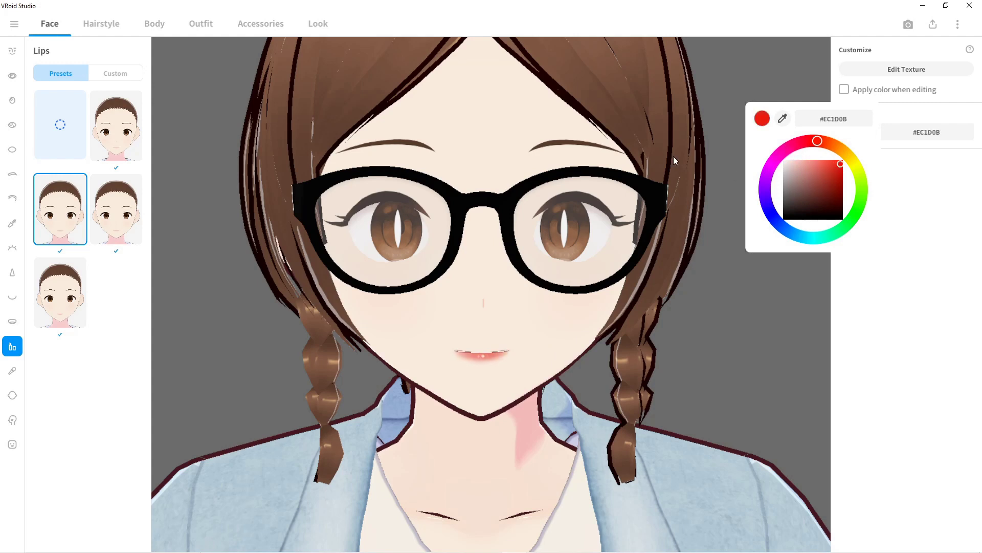
left_click(752, 102)
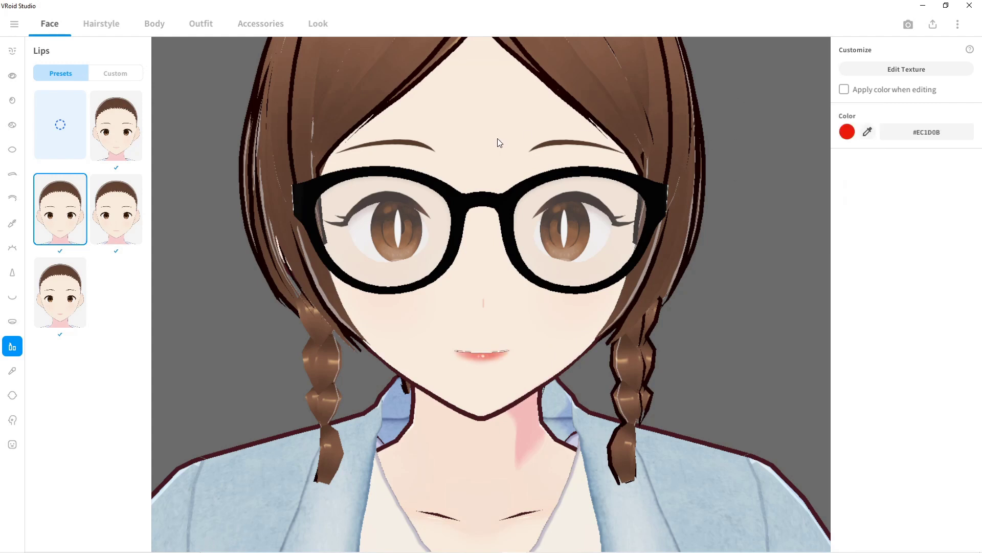
left_click(13, 370)
Apply a different cheek blush preset
left_click(122, 309)
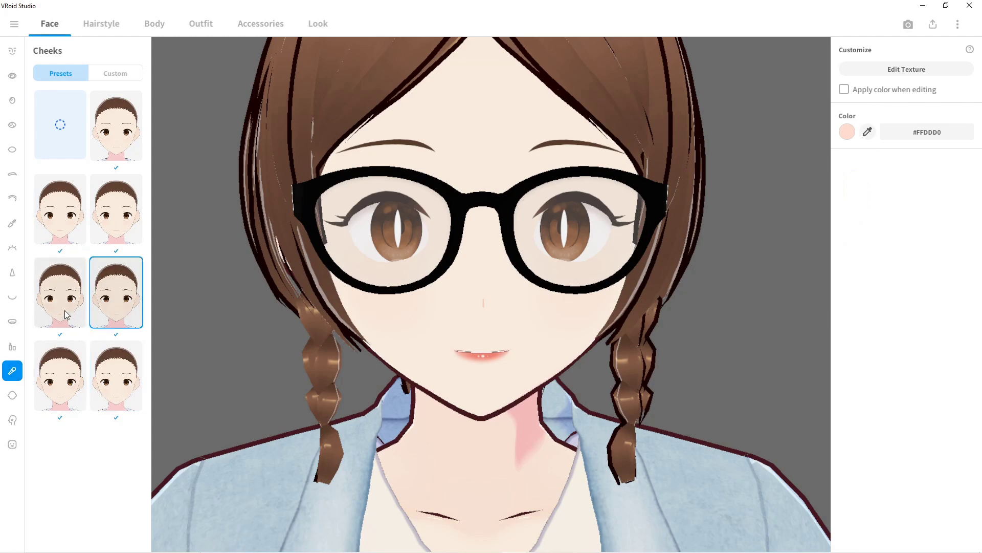
left_click(65, 310)
mouse_move(307, 266)
middle_mouse_down()
mouse_move(293, 259)
mouse_move(315, 262)
middle_mouse_up()
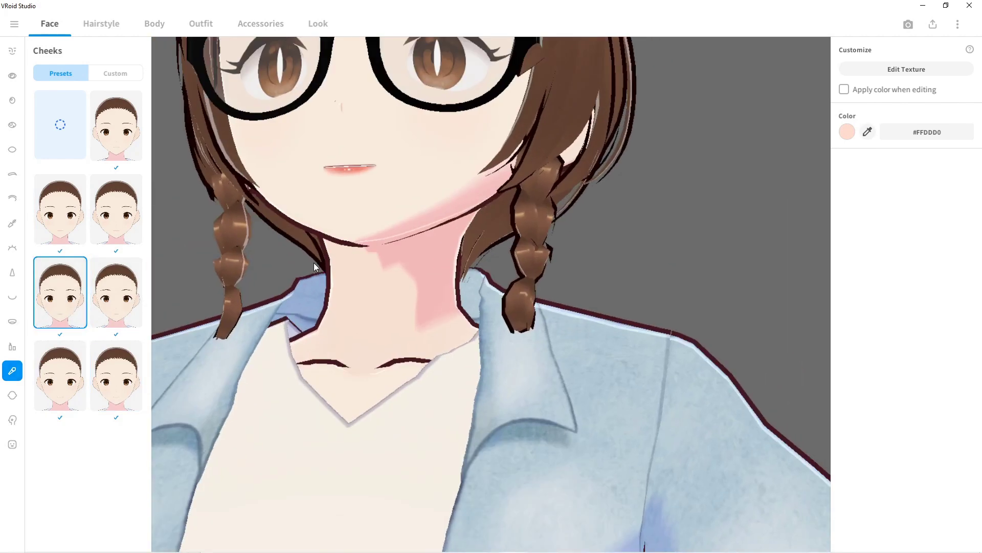
Set the skin to tan #BFA186 with an orange #E25112 dark shade
left_click(12, 394)
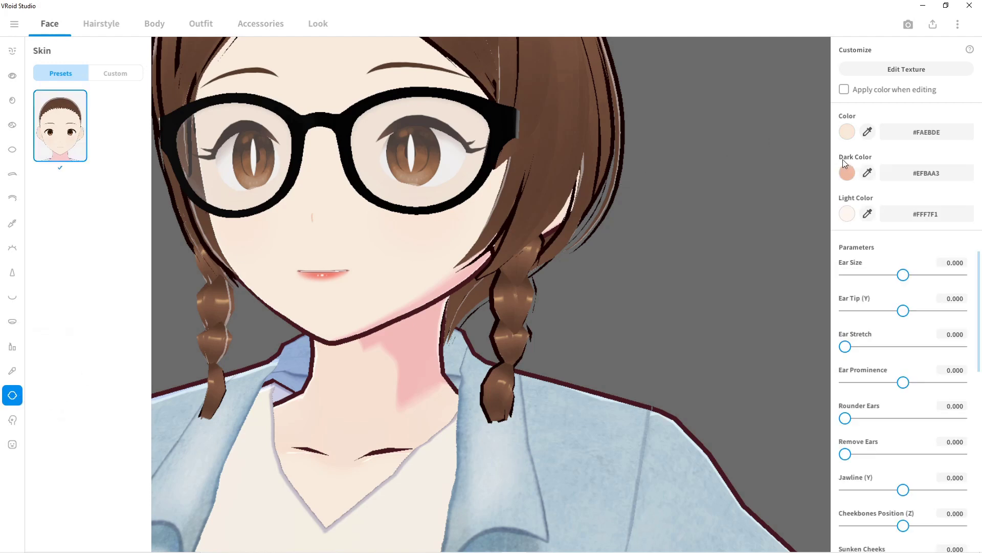
left_click(847, 172)
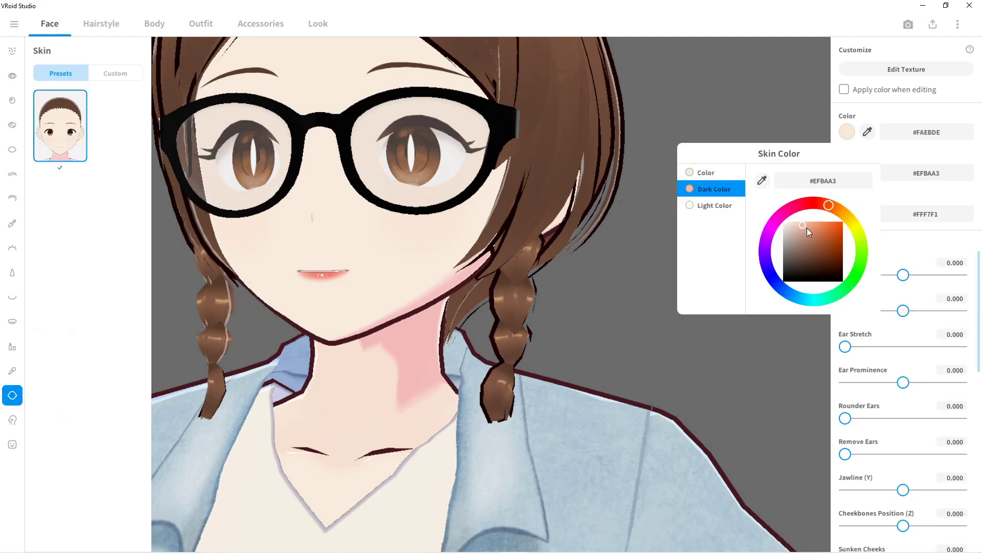
mouse_move(807, 228)
left_mouse_down()
mouse_move(816, 246)
mouse_move(809, 262)
mouse_move(835, 227)
left_mouse_up()
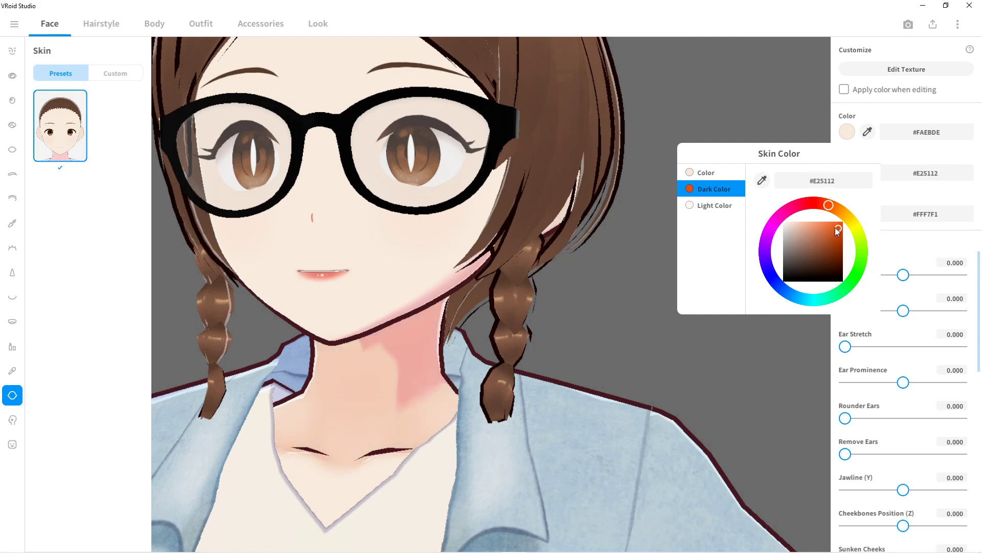
left_click(716, 91)
left_click(845, 135)
left_click_drag(811, 185, 802, 195)
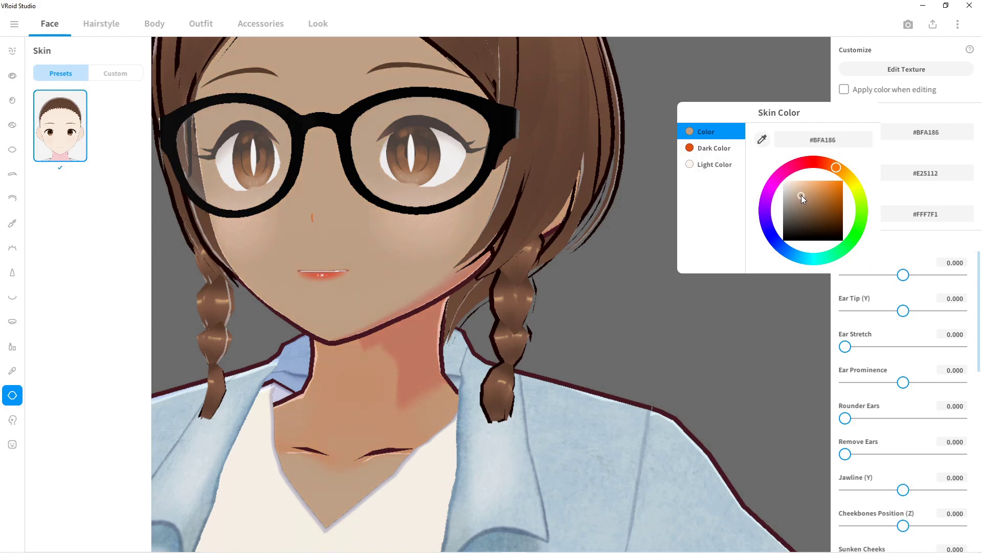
left_click(629, 238)
scroll(629, 238, "down", 5)
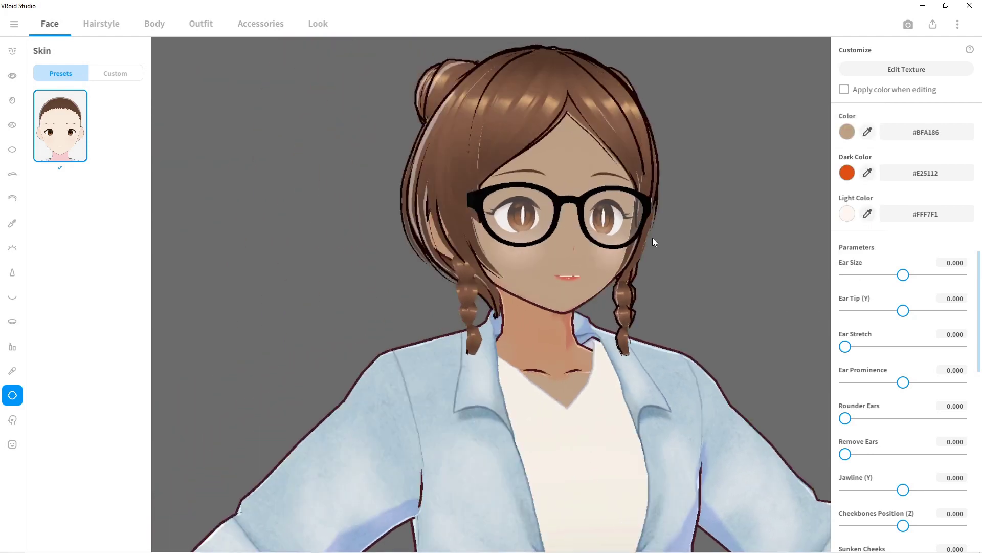
right_click_drag(652, 237, 503, 205)
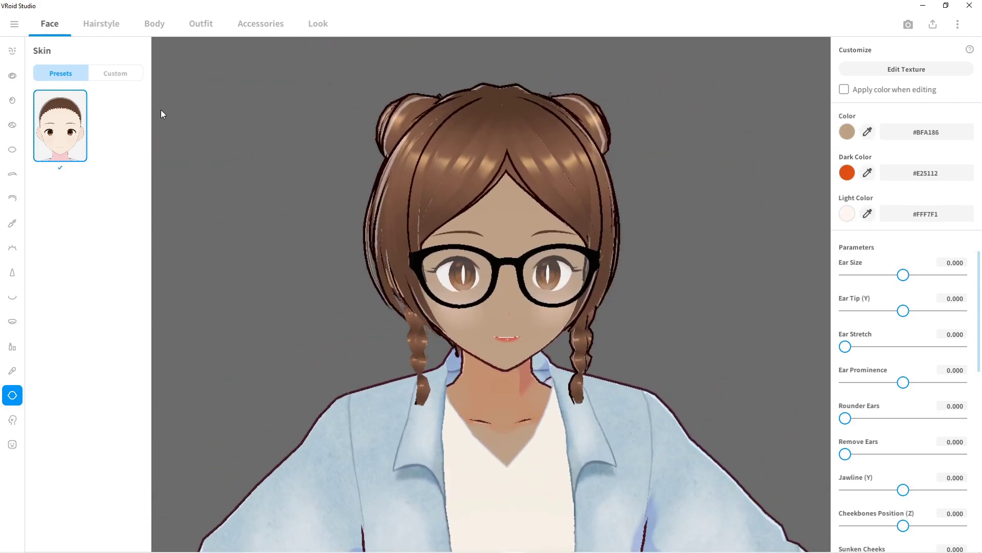
Show the Back hair presets and orbit the model to check the braided back hair
left_click(13, 76)
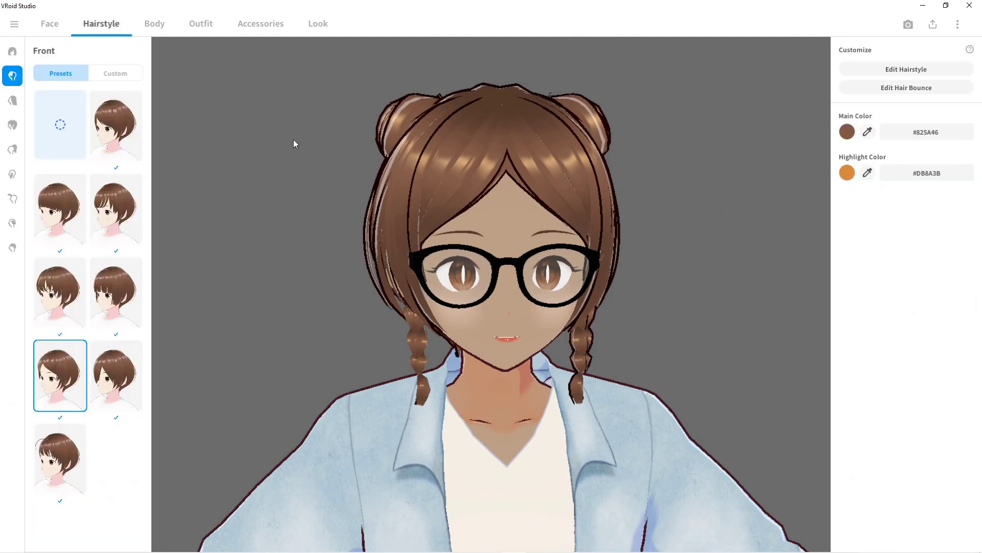
left_click(158, 24)
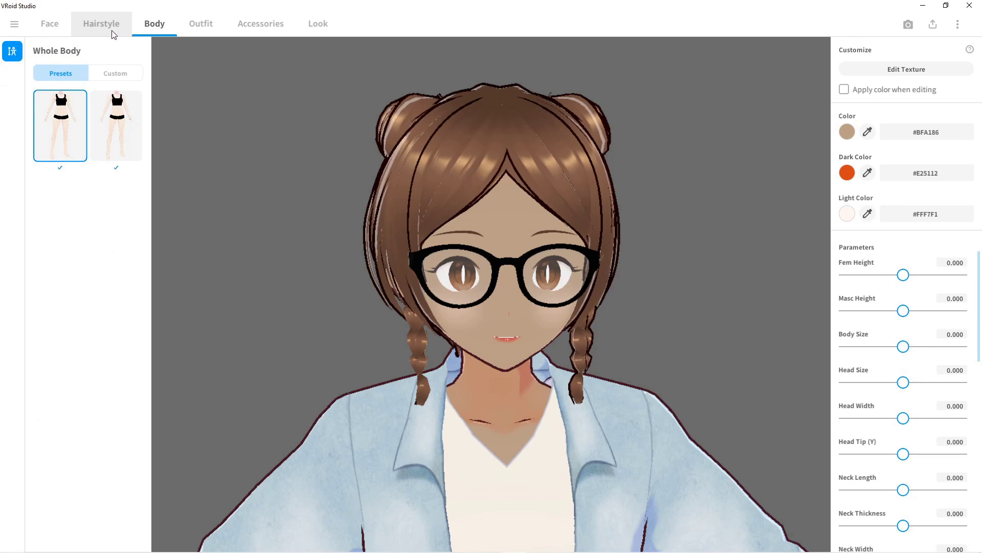
left_click(113, 32)
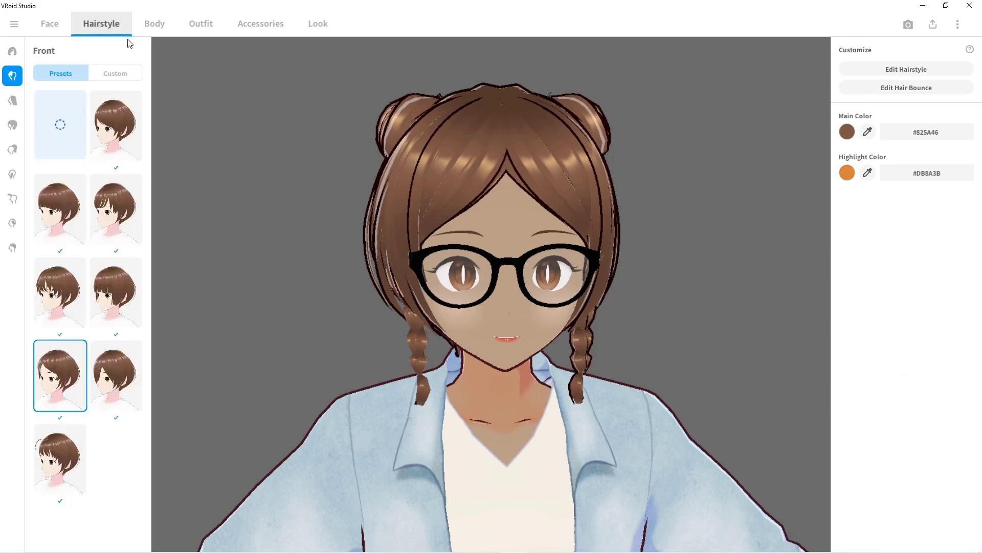
left_click(12, 100)
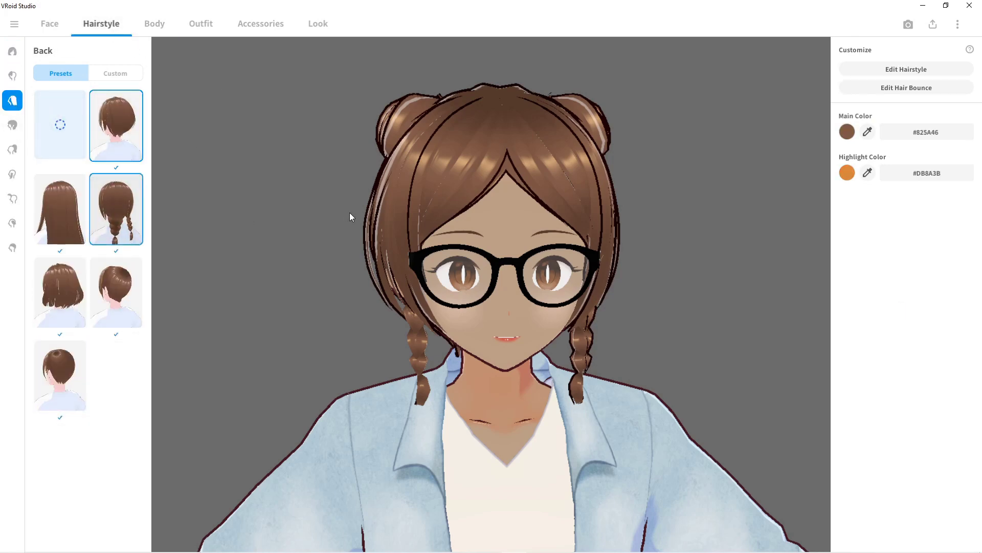
right_click_drag(350, 217, 374, 210)
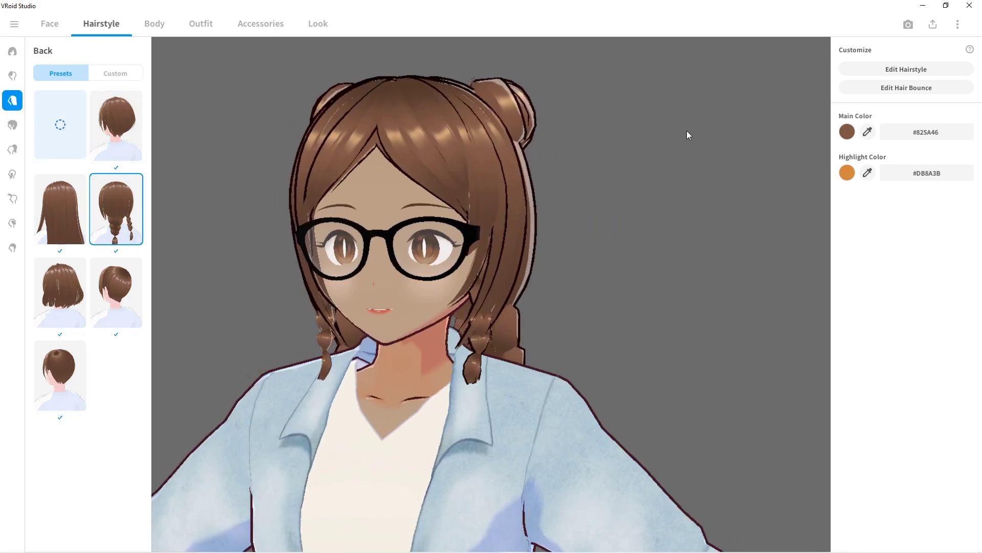
Minimize VRoid Studio, bring Firefox's YouTube tutorial to the front, and open then close a new tab
left_click(923, 6)
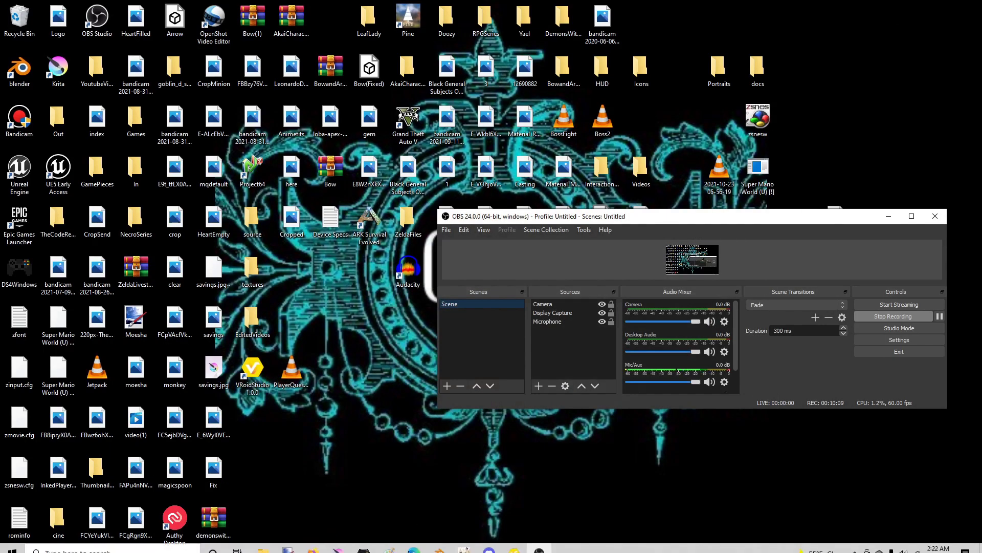
mouse_move(355, 550)
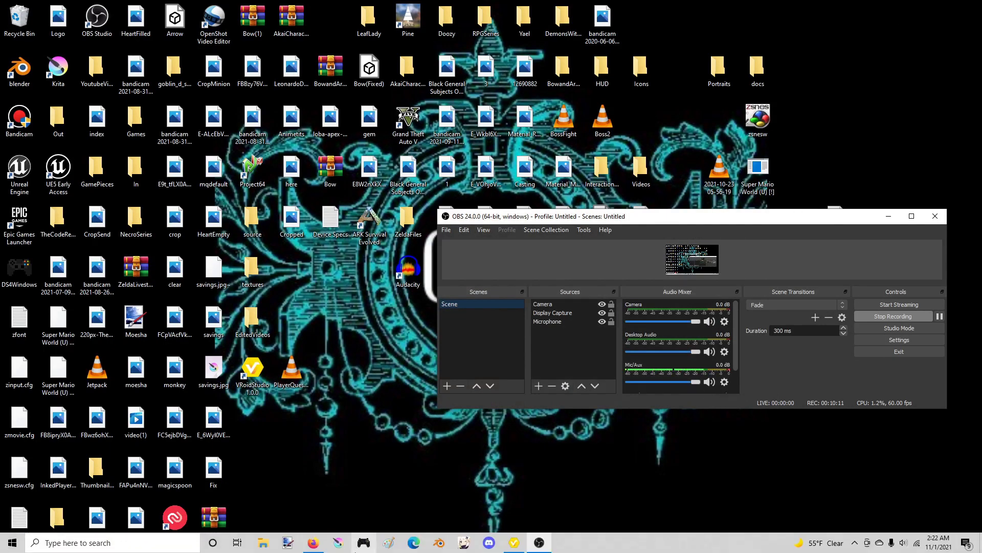
left_click(313, 543)
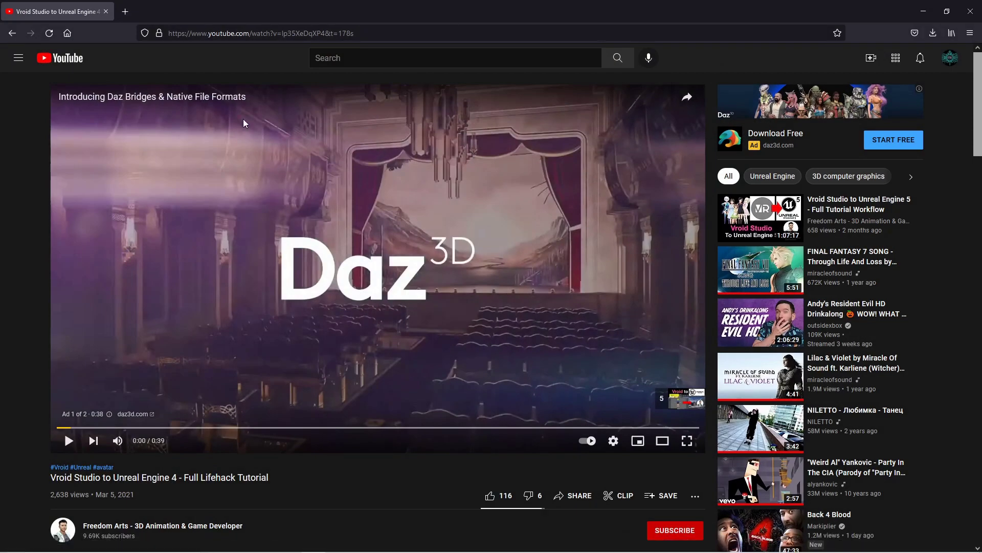
left_click(125, 12)
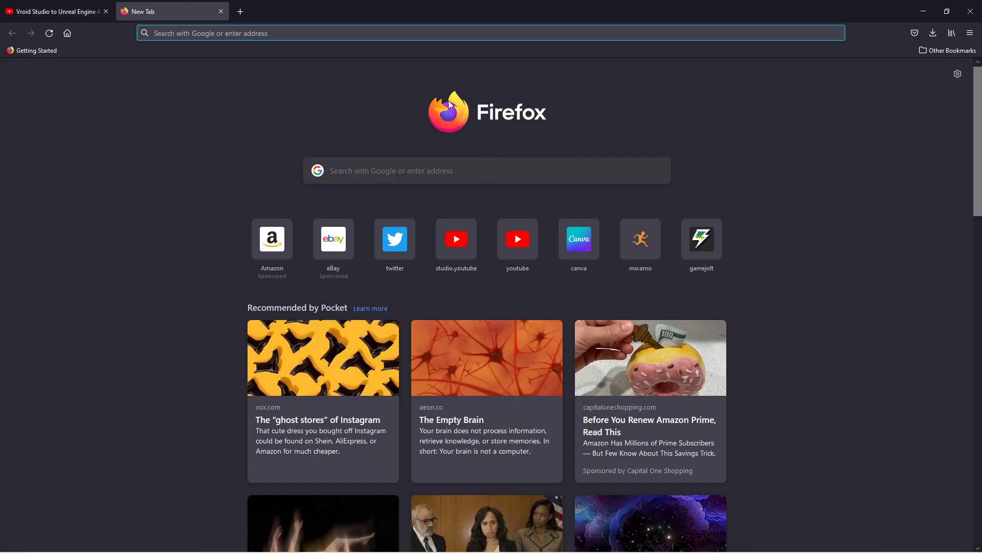
left_click(221, 11)
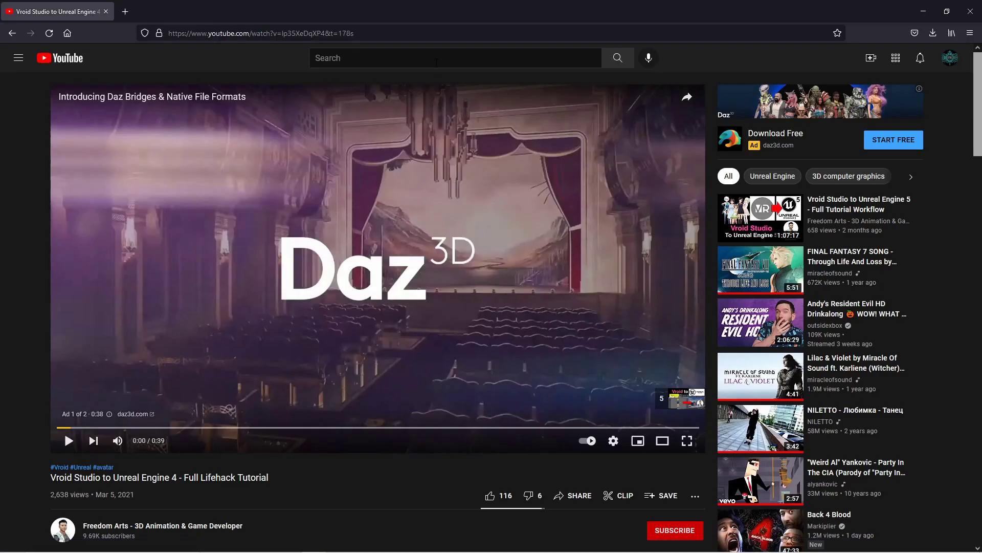
Close Firefox and restore VRoid Studio, showing the Hairstyle editor's Back hair presets
left_click(970, 11)
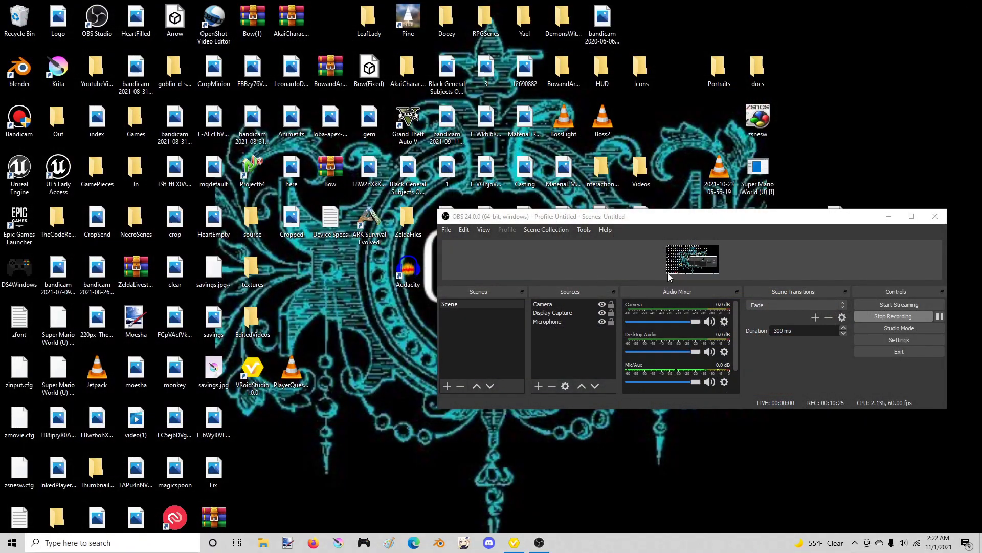
left_click(514, 542)
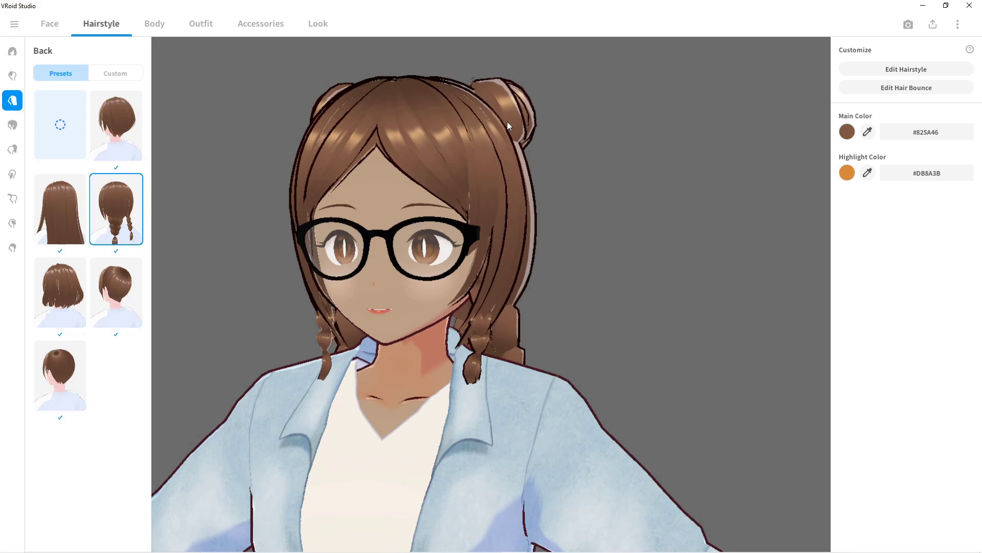
left_click_drag(508, 121, 367, 172)
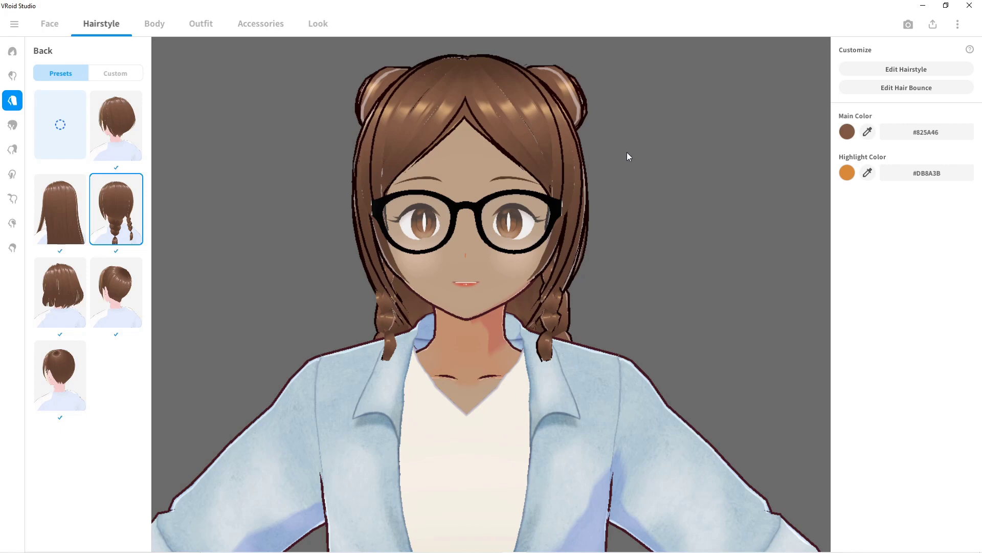
scroll(546, 221, "down", 5)
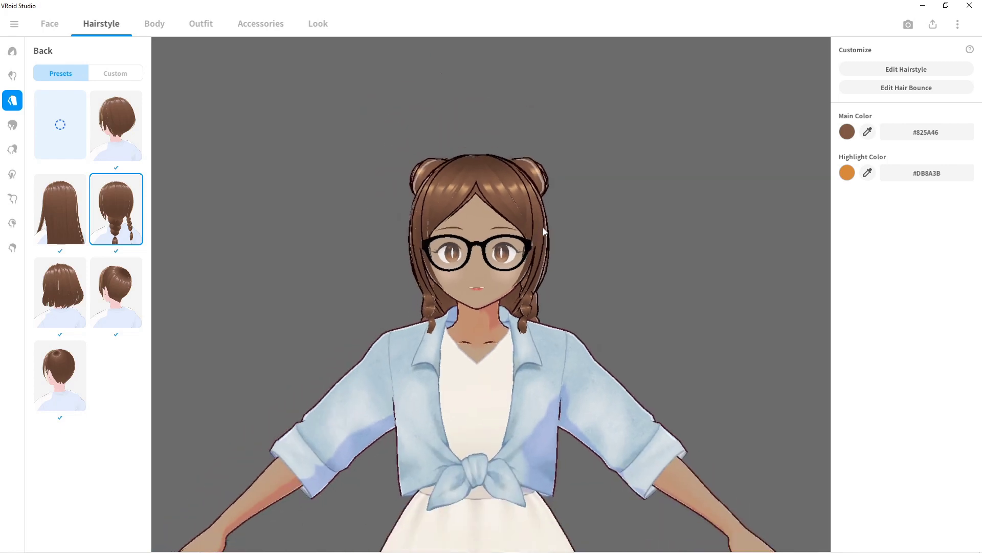
mouse_move(514, 286)
left_mouse_down()
mouse_move(496, 306)
mouse_move(514, 288)
left_mouse_up()
scroll(514, 287, "down", 2)
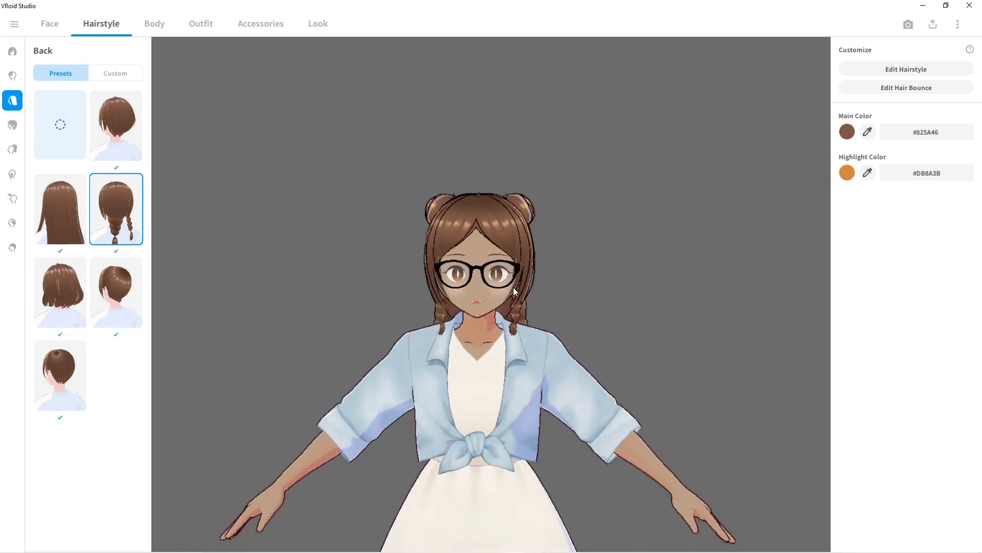